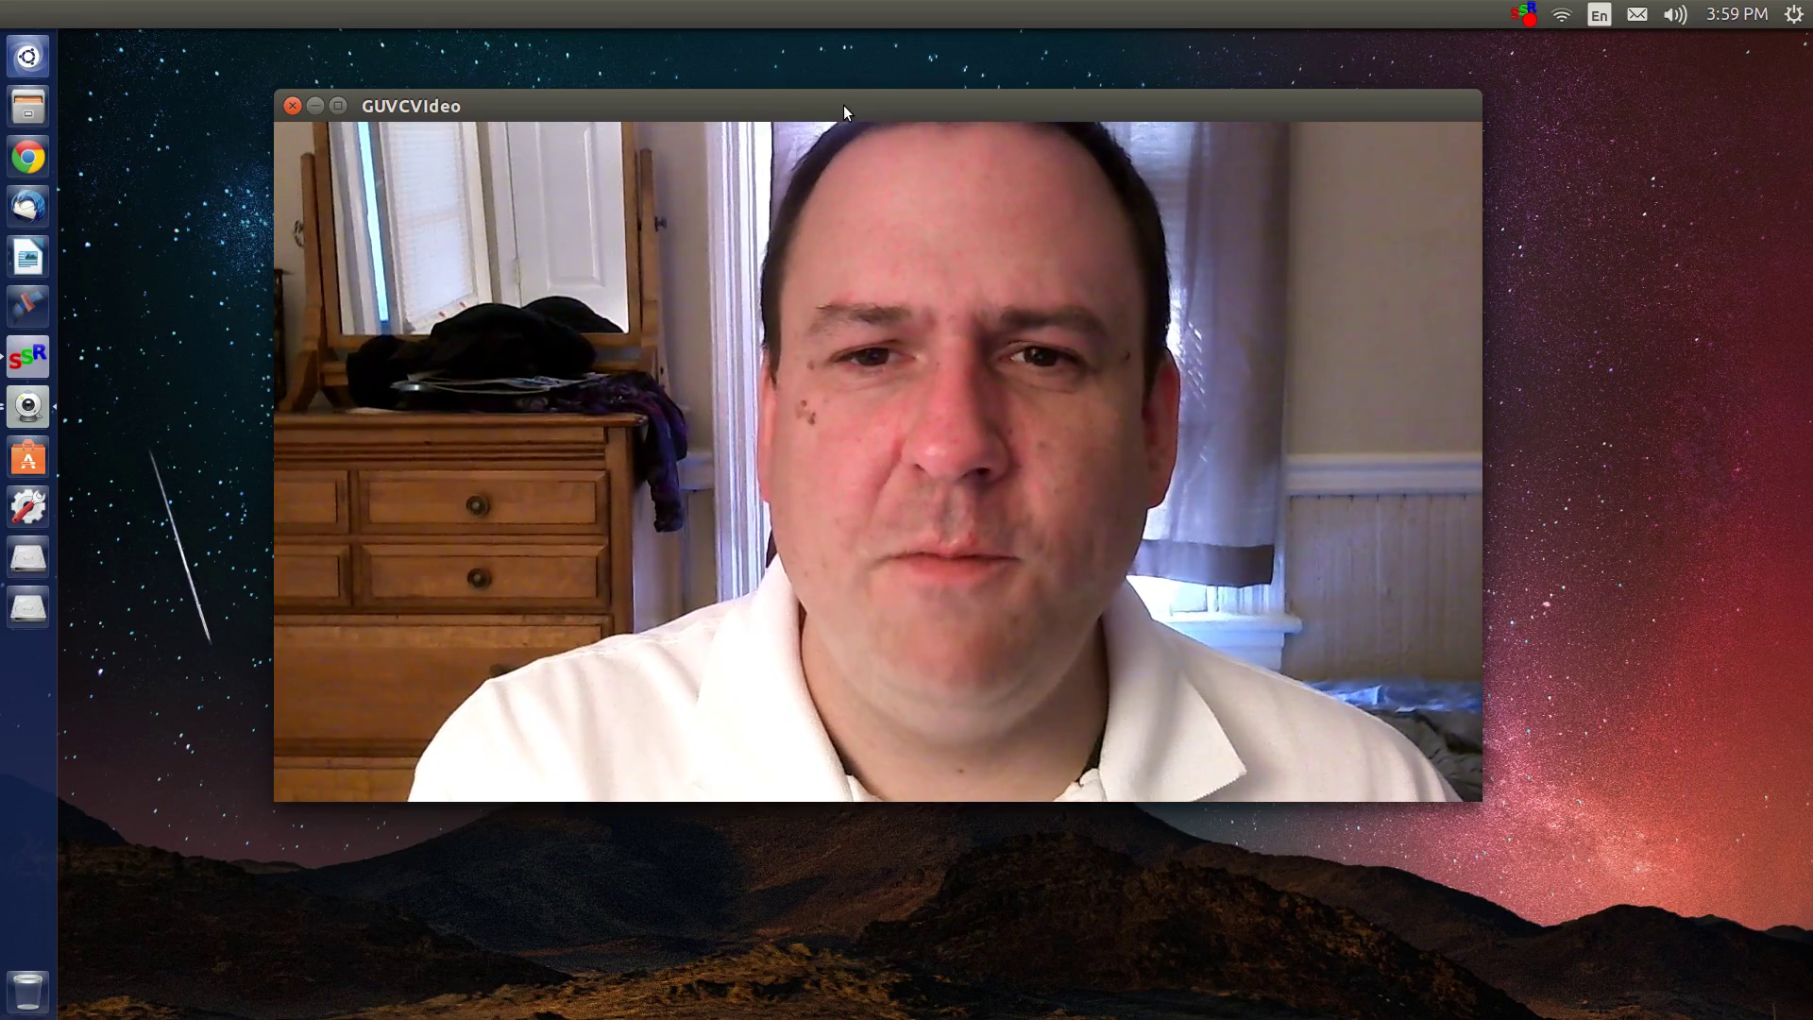
Close the GUVCVideo webcam window.
key(alt+F4)
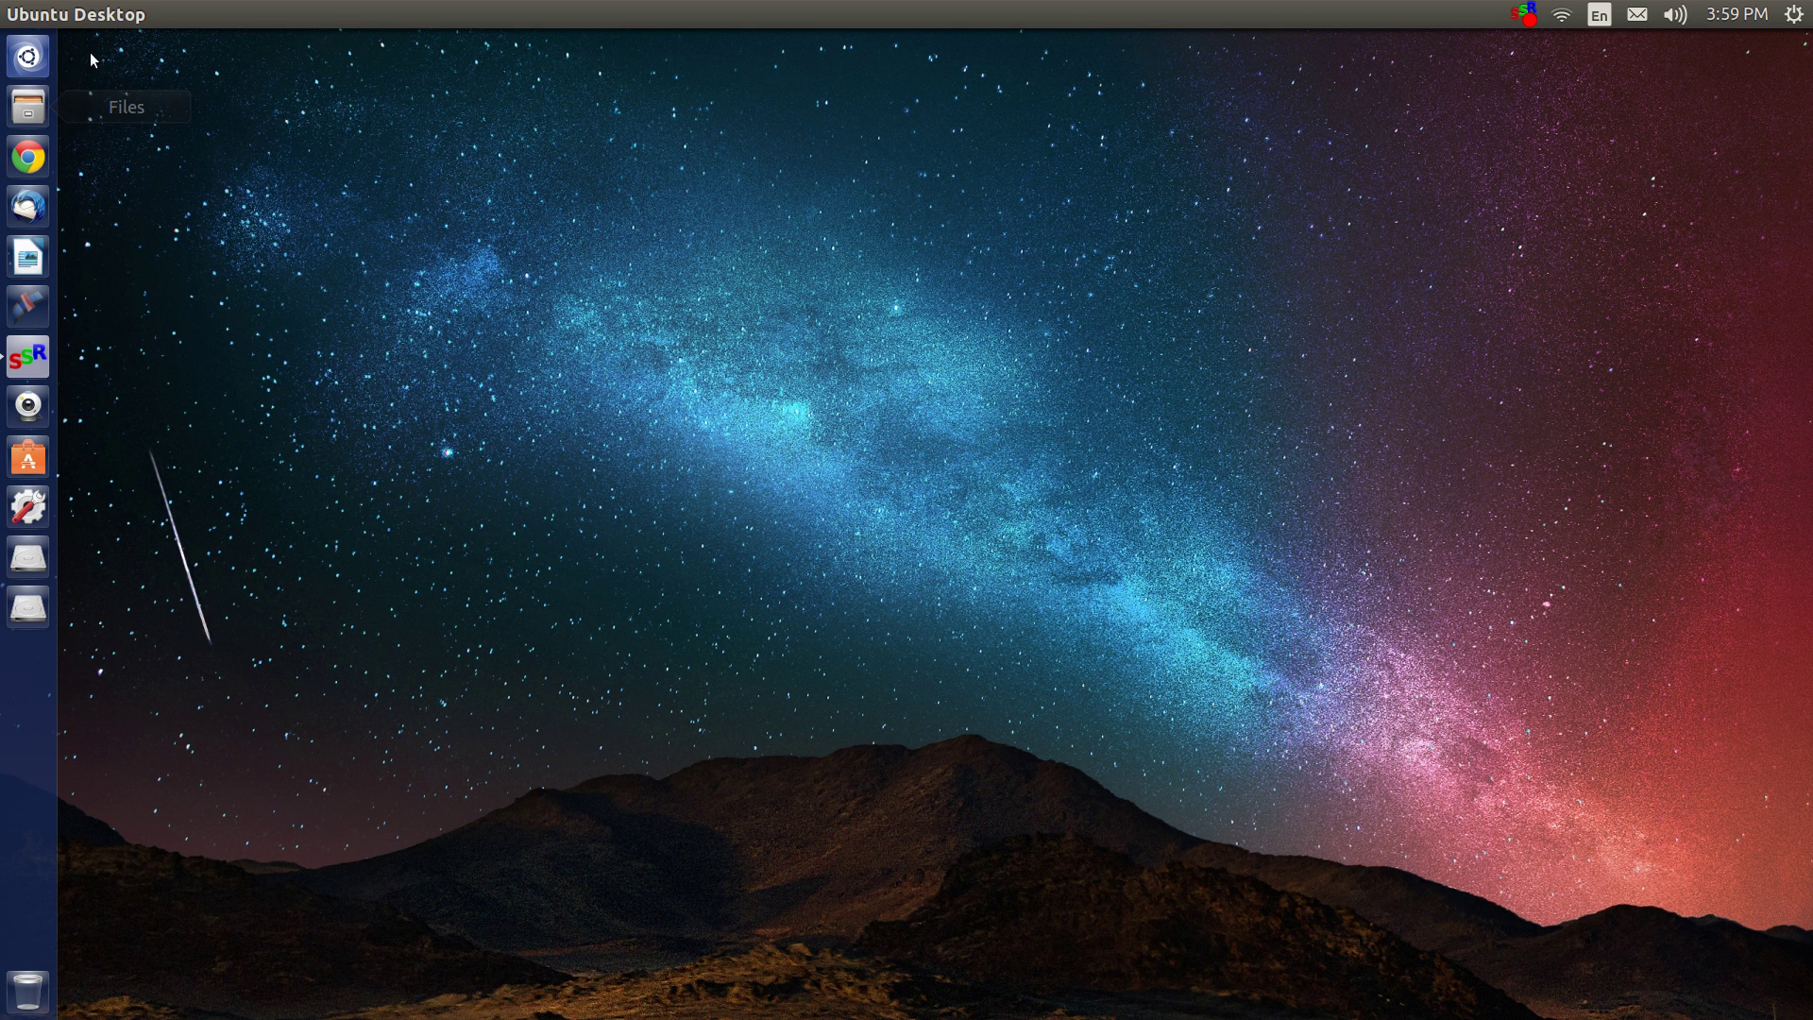
click(28, 57)
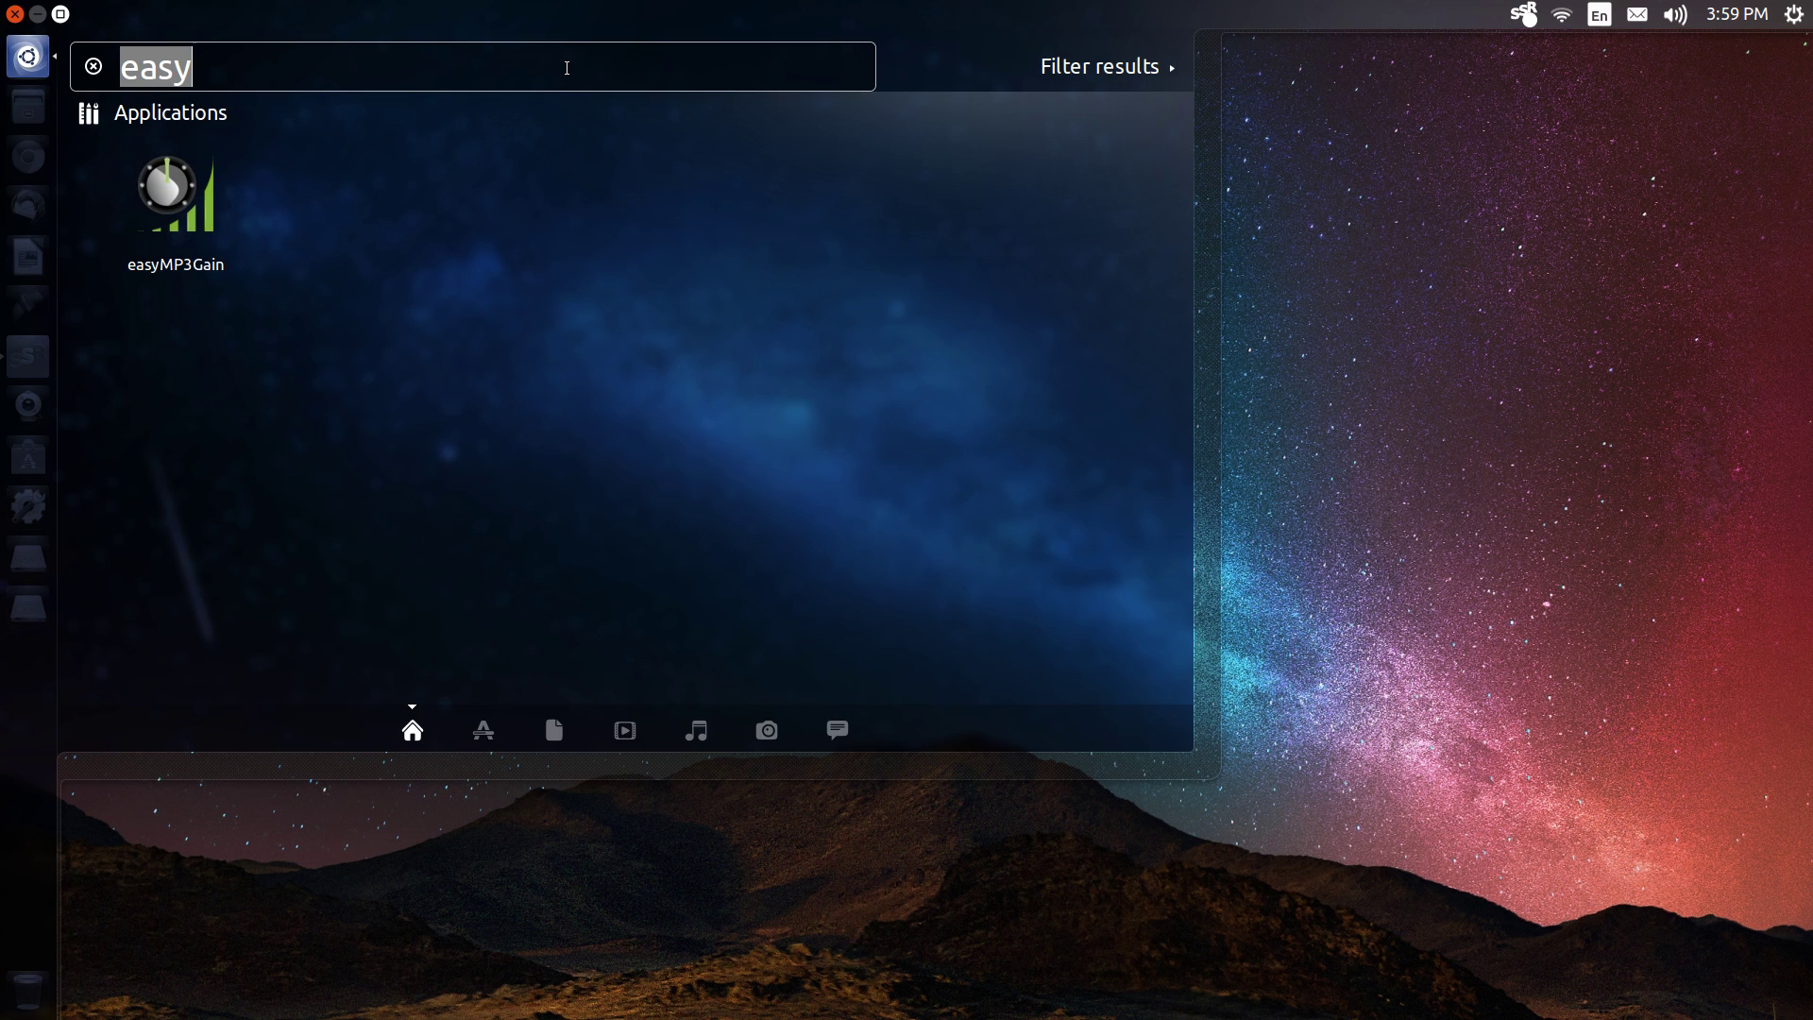
text(rh)
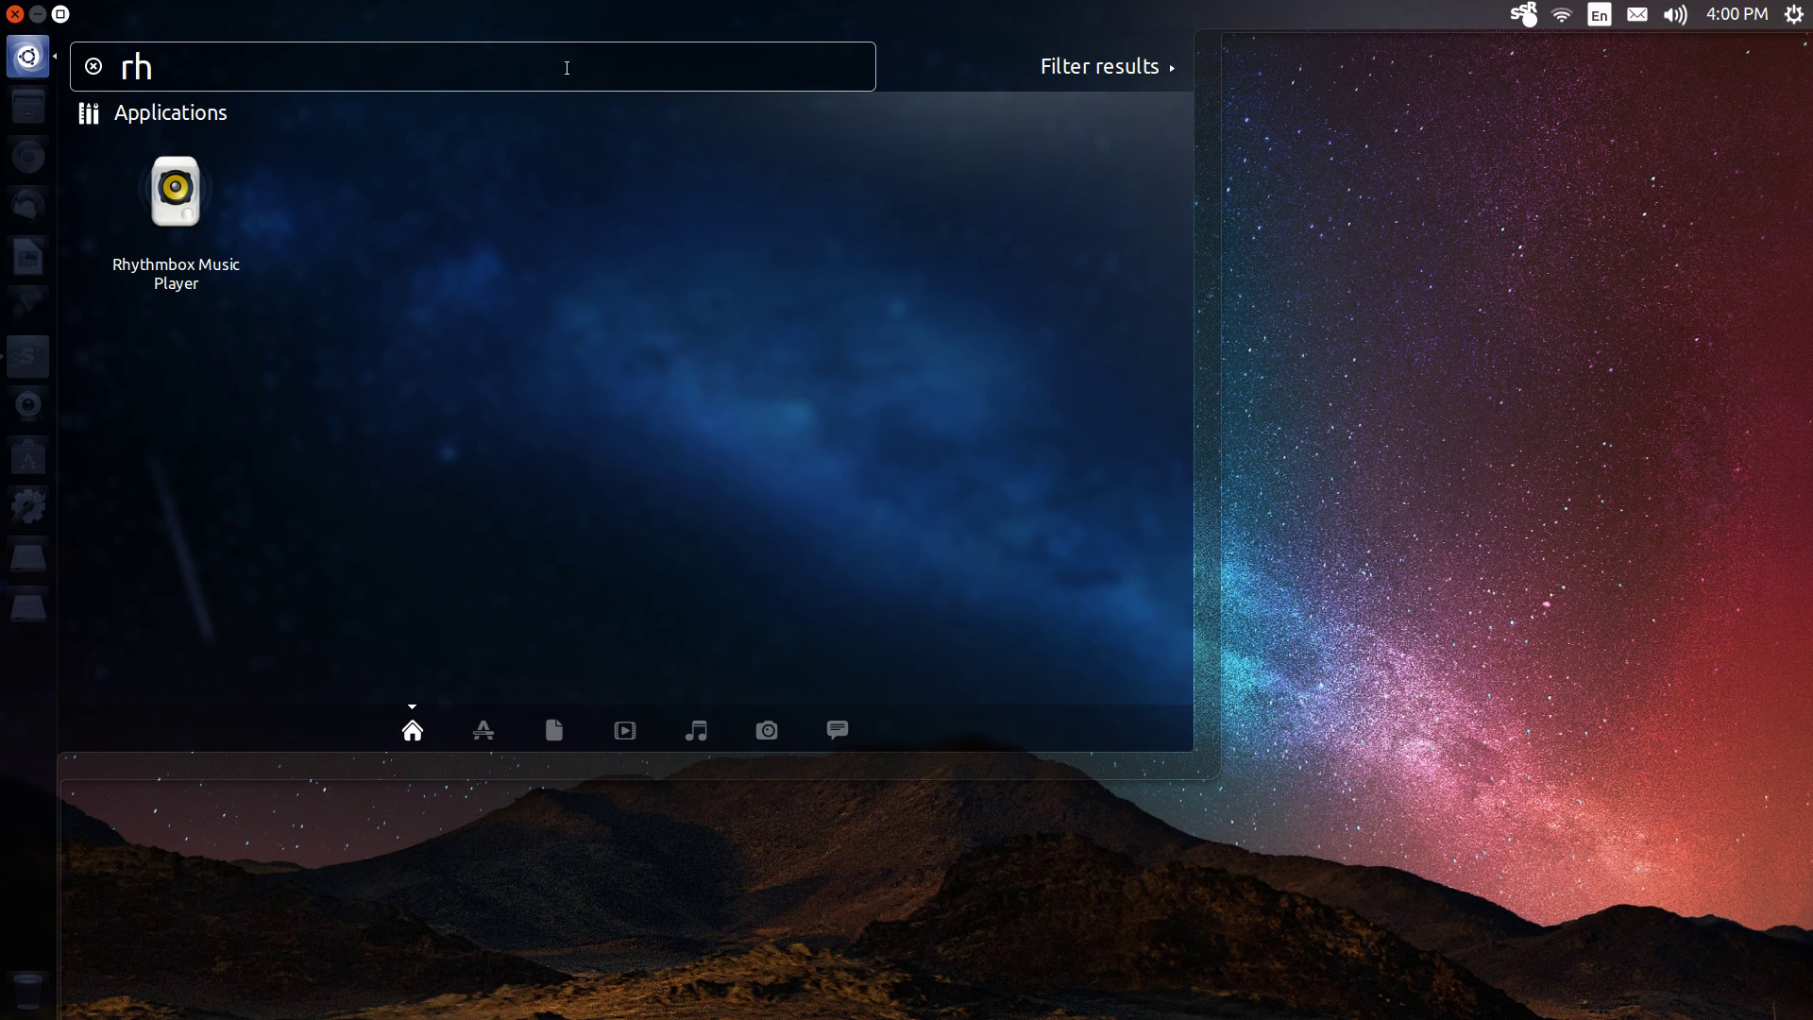
click(1341, 156)
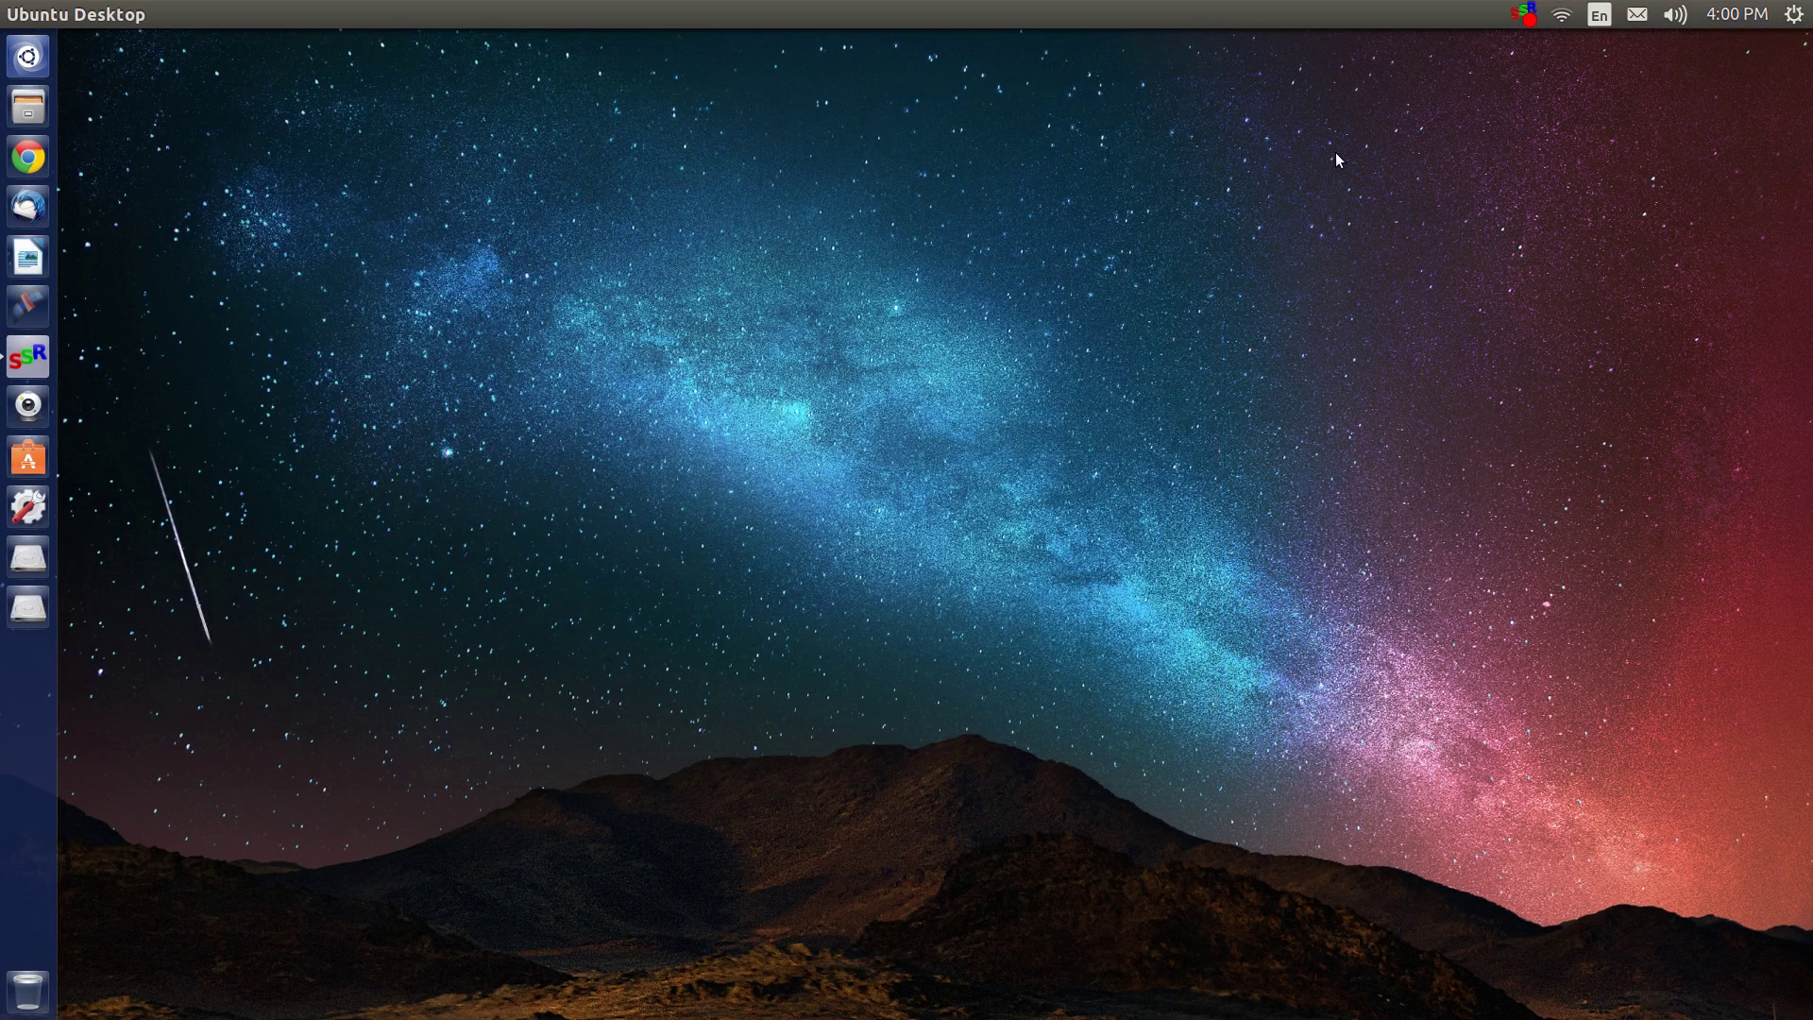
Launch the Rhythmbox music player from the system sound indicator.
click(1663, 21)
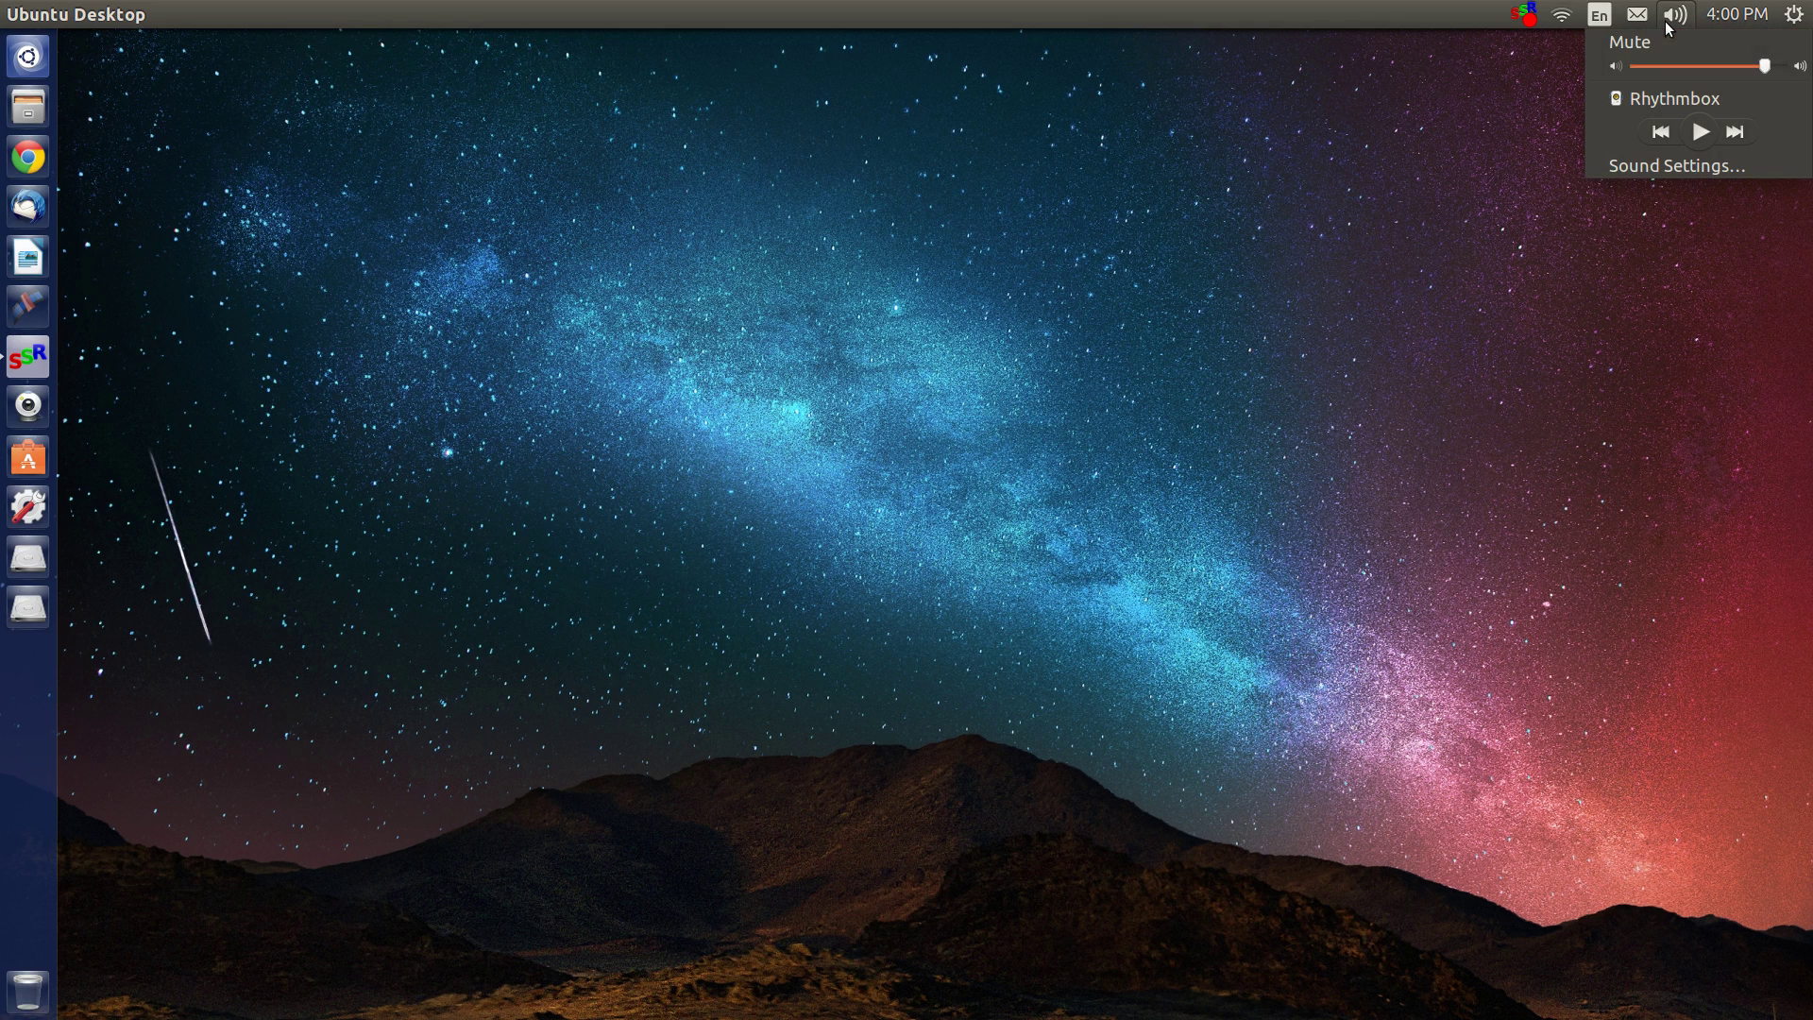
click(1712, 104)
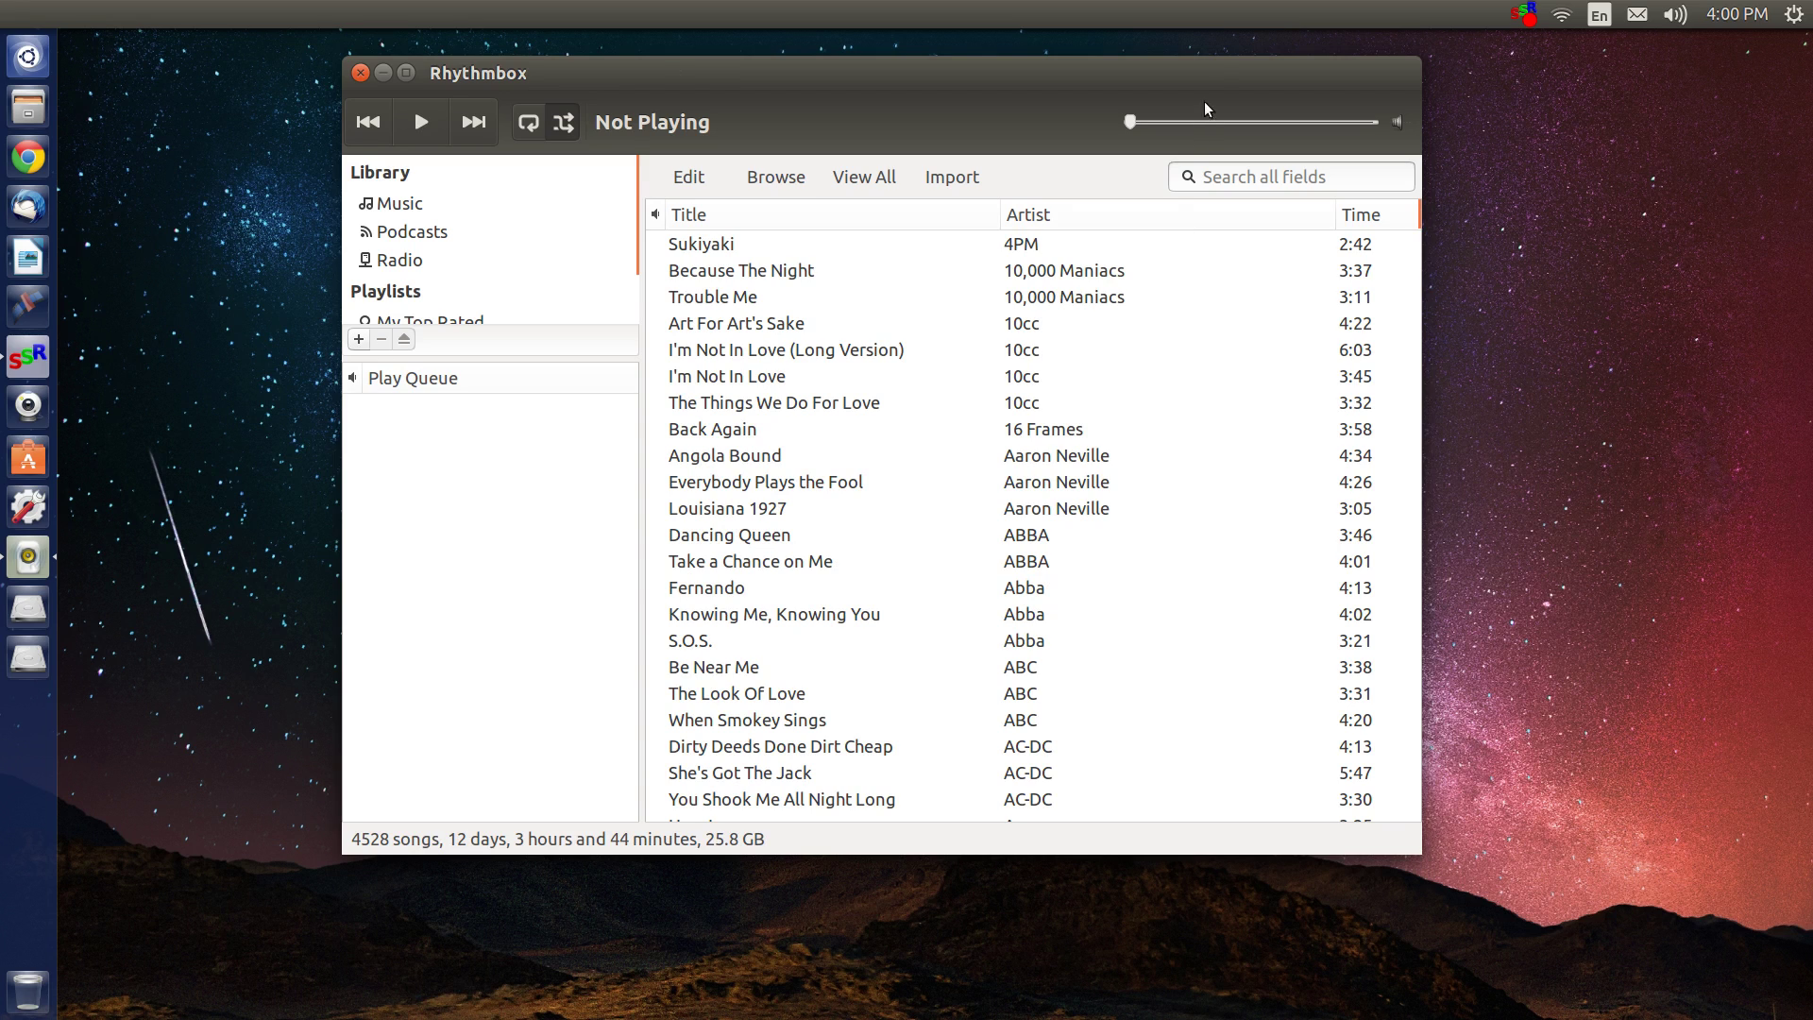
Add the song "Trouble Me" by 10,000 Maniacs from the music library to the play queue.
mouse_move(932, 91)
mouse_move(1132, 78)
click(1230, 178)
drag(833, 302, 482, 528)
Search the music library for "steely" and add "Any Major Dude Will Tell You" by Steely Dan to the play queue.
click(1246, 180)
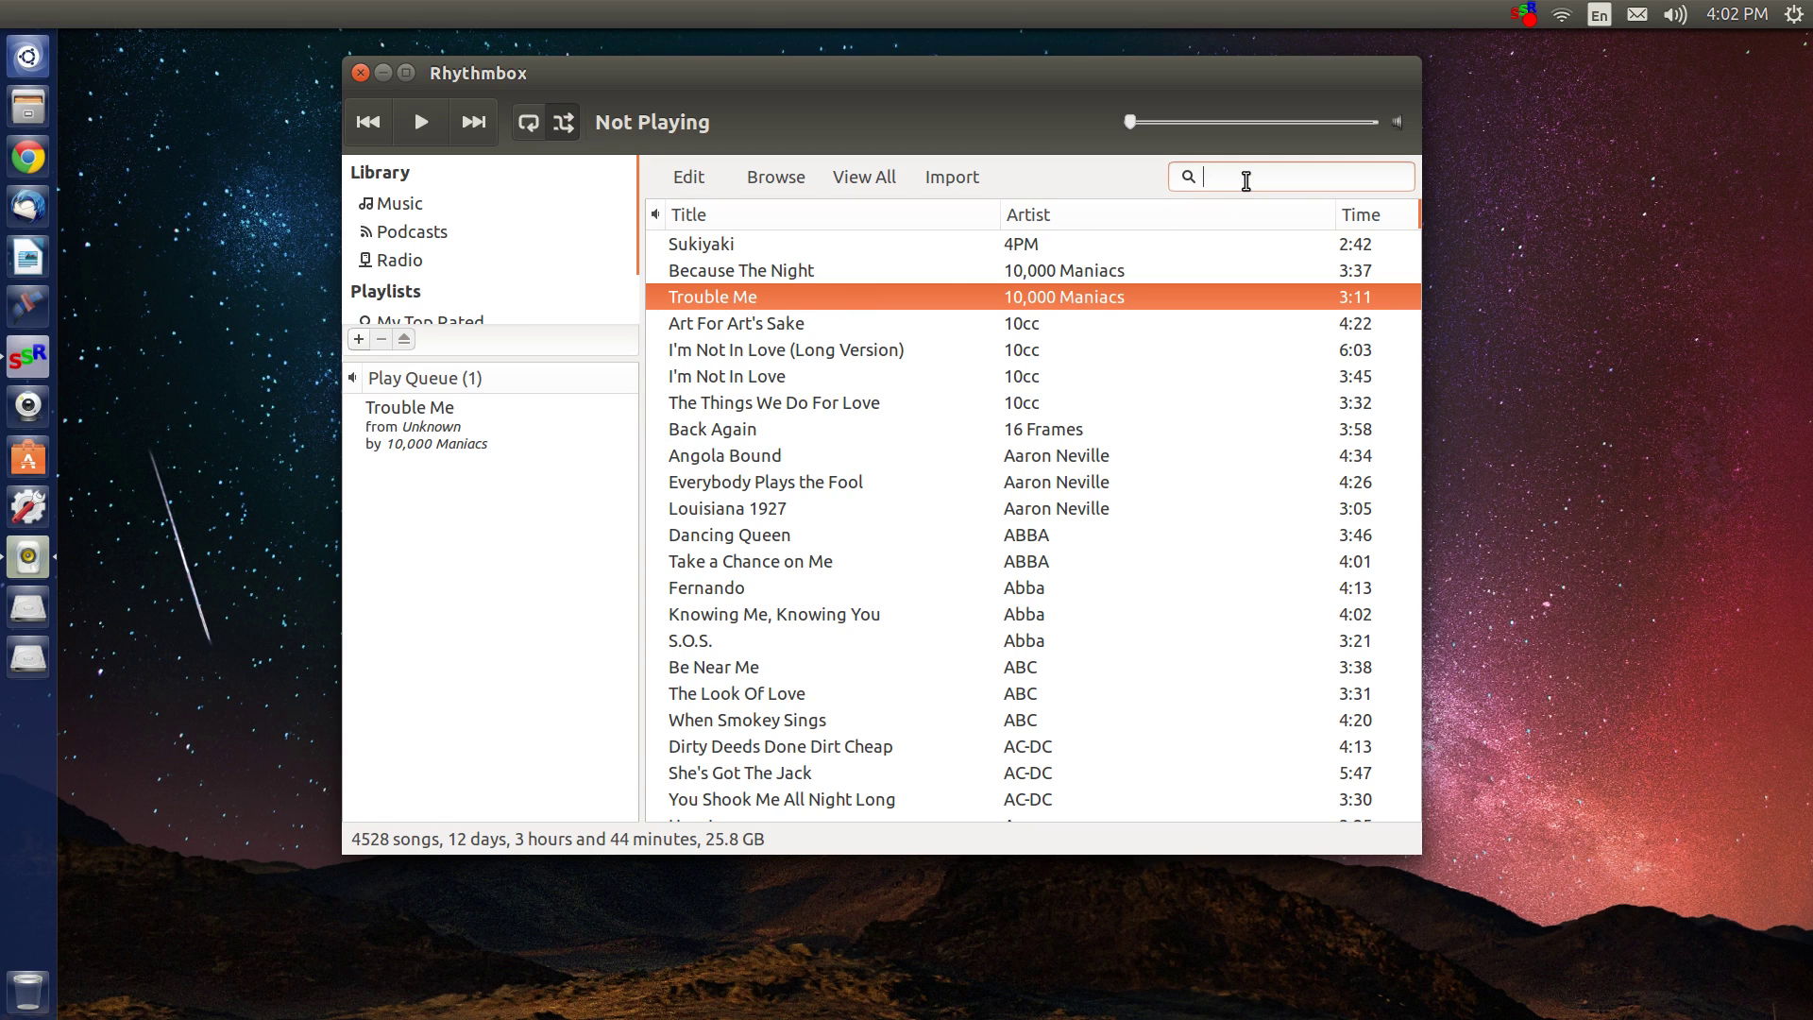
text(steely)
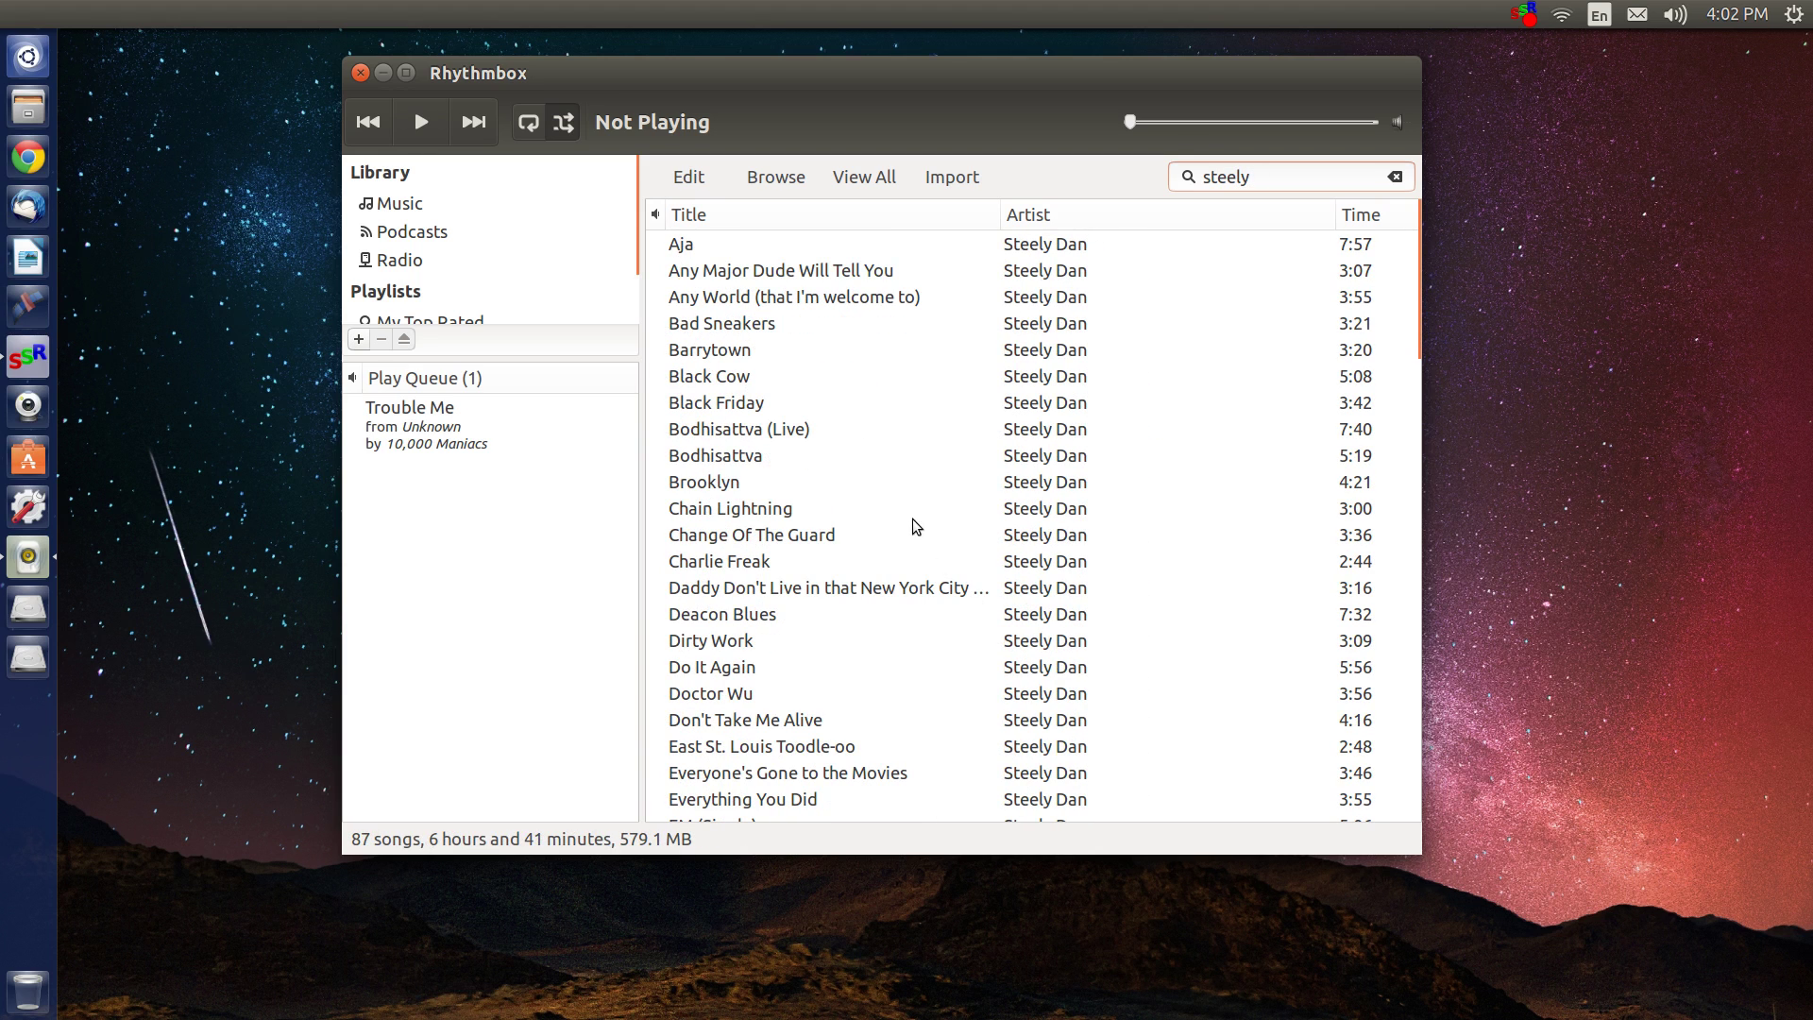
drag(833, 271, 538, 616)
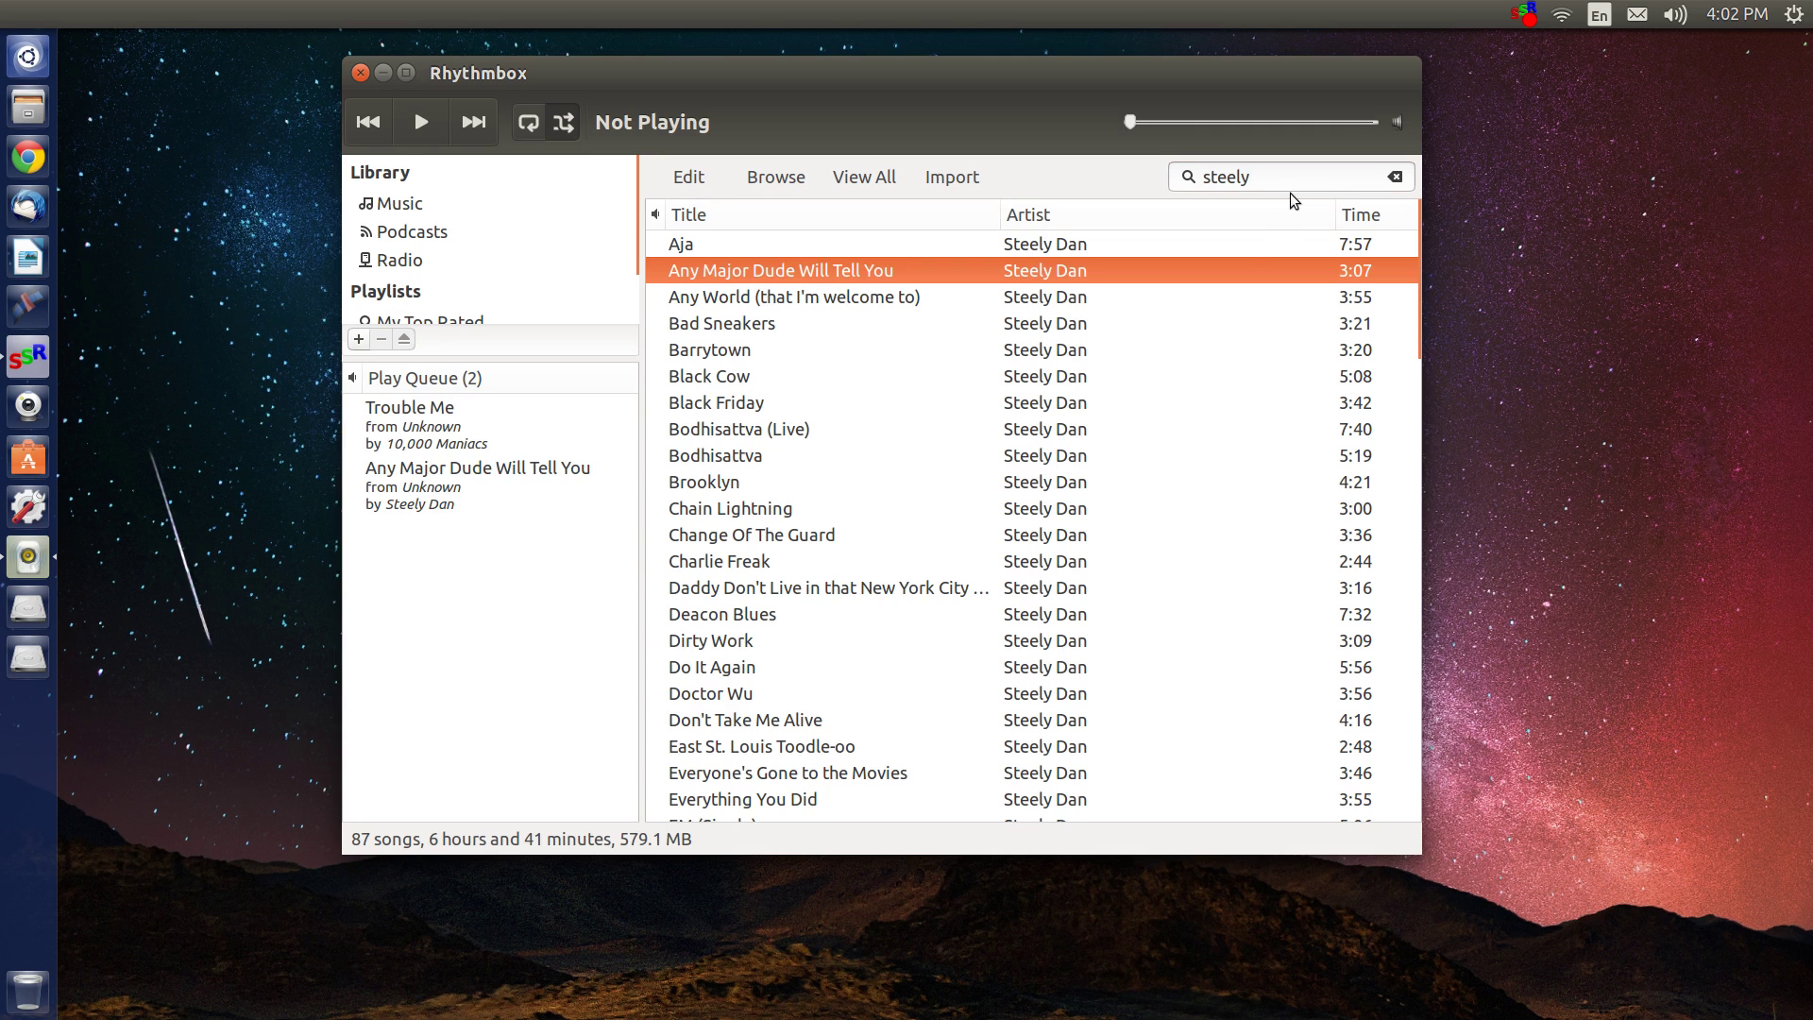
Search the music library for "billy" instead and add "Eyes Without A Face" by Billy Idol to the play queue.
key(BackSpace)
key(BackSpace)
key(BackSpace)
key(BackSpace)
key(BackSpace)
key(BackSpace)
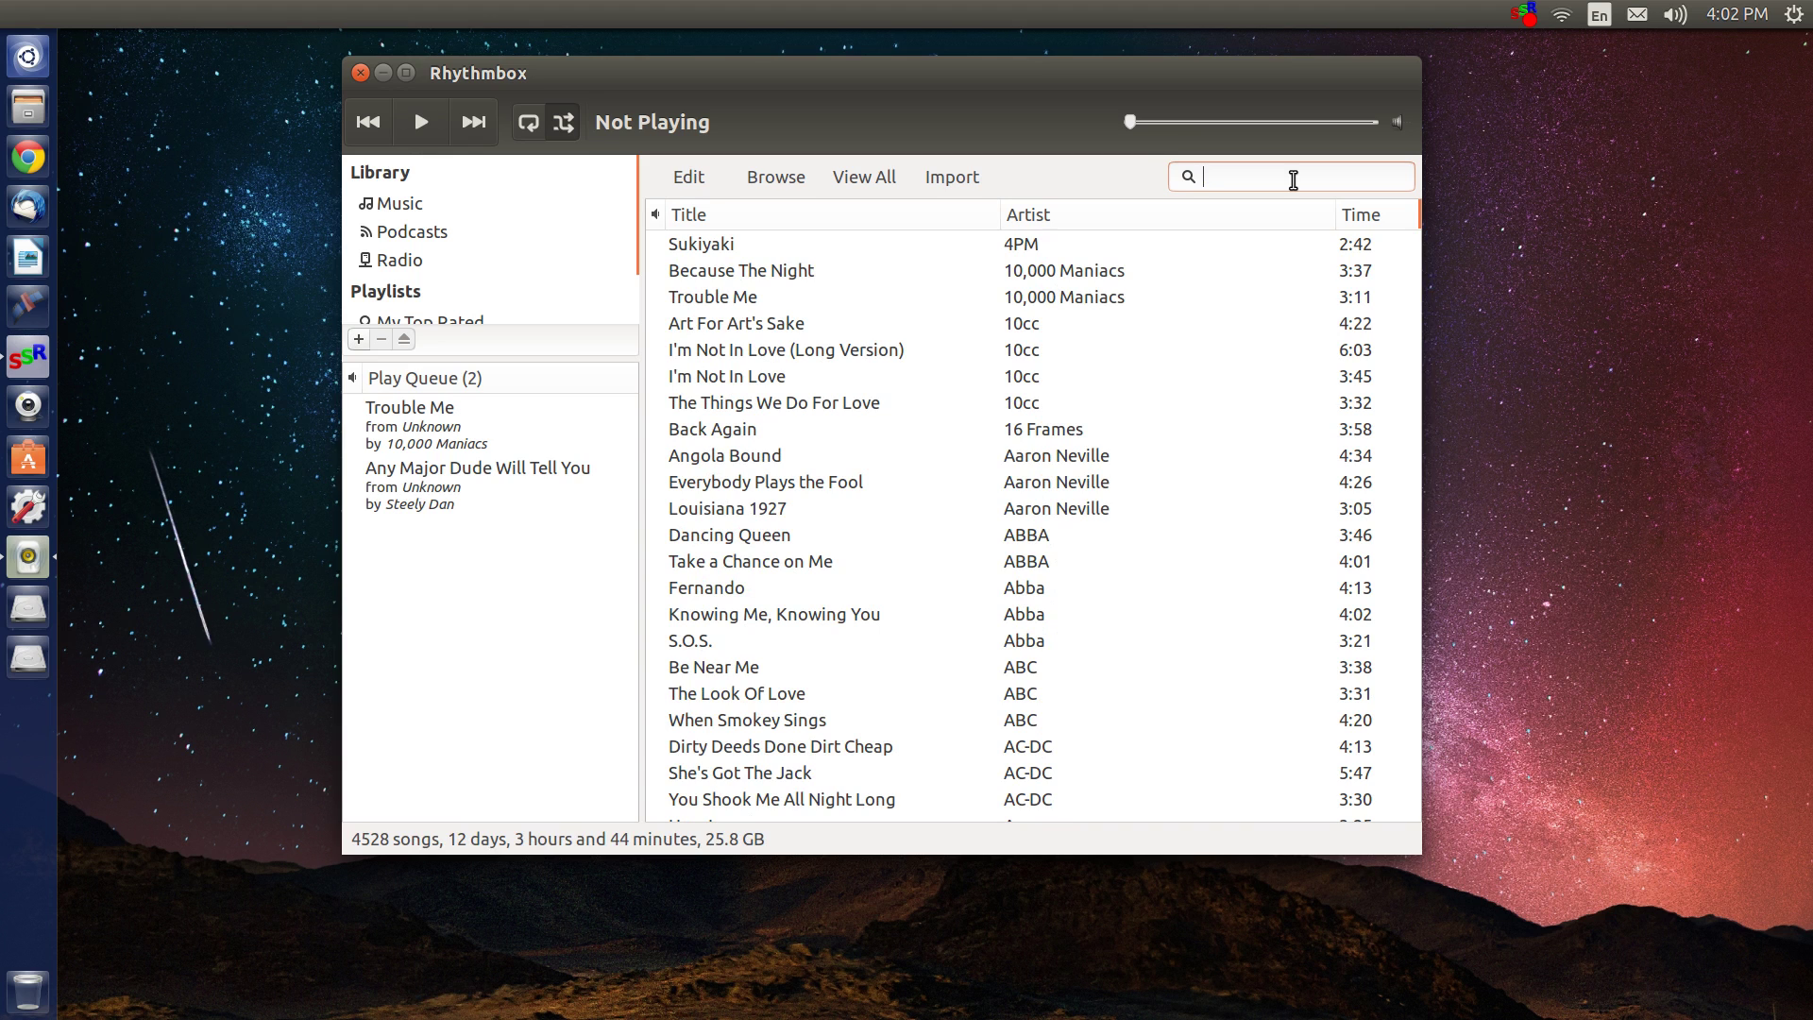
text(billy)
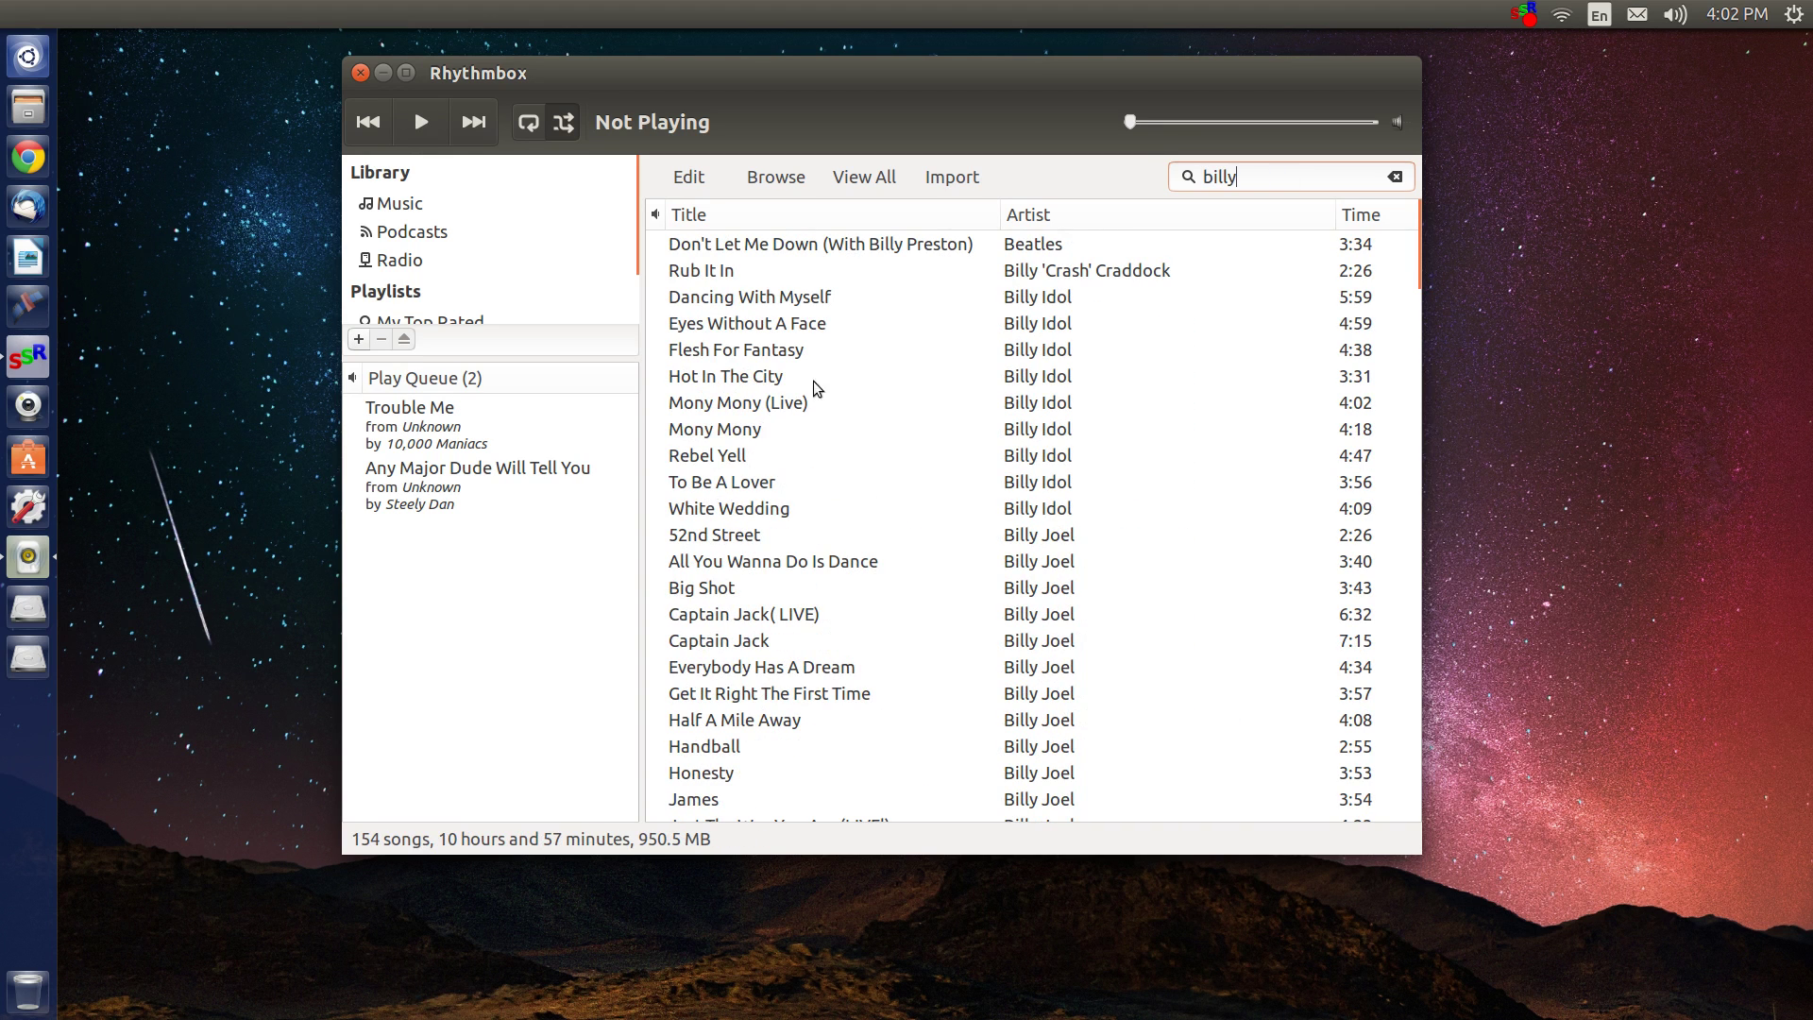
drag(830, 325, 453, 704)
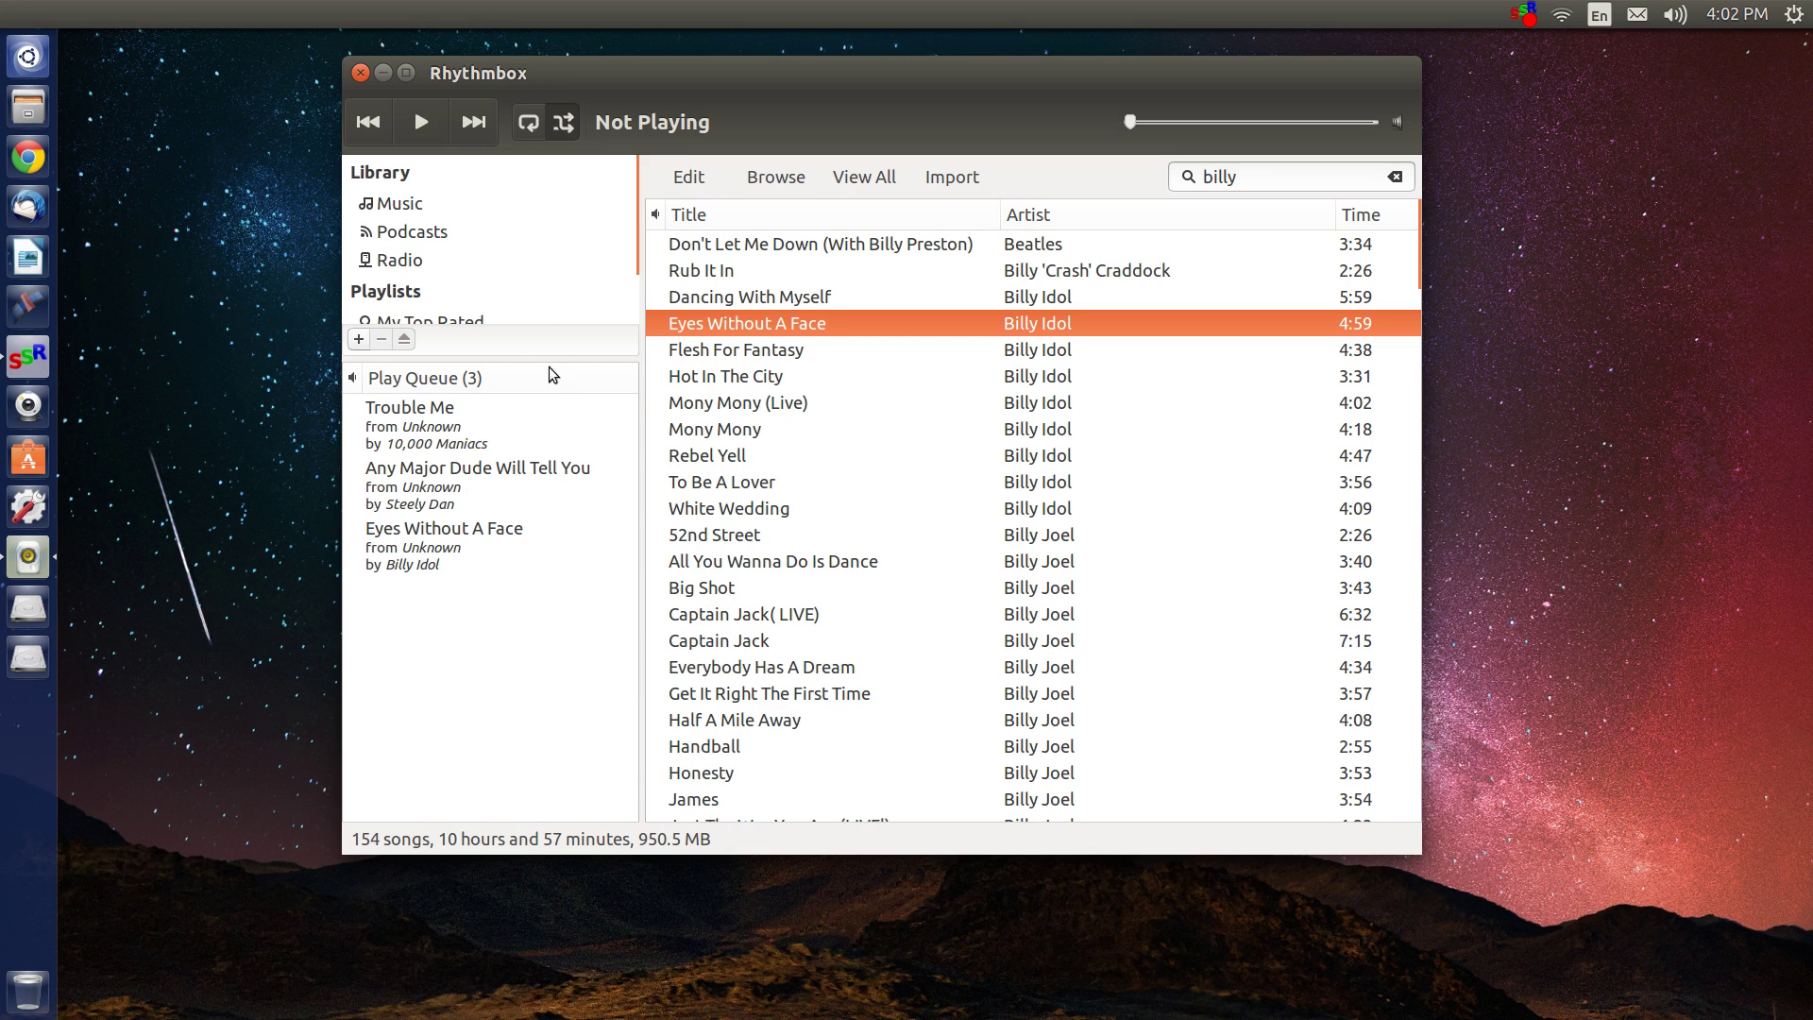
mouse_move(589, 66)
mouse_move(737, 75)
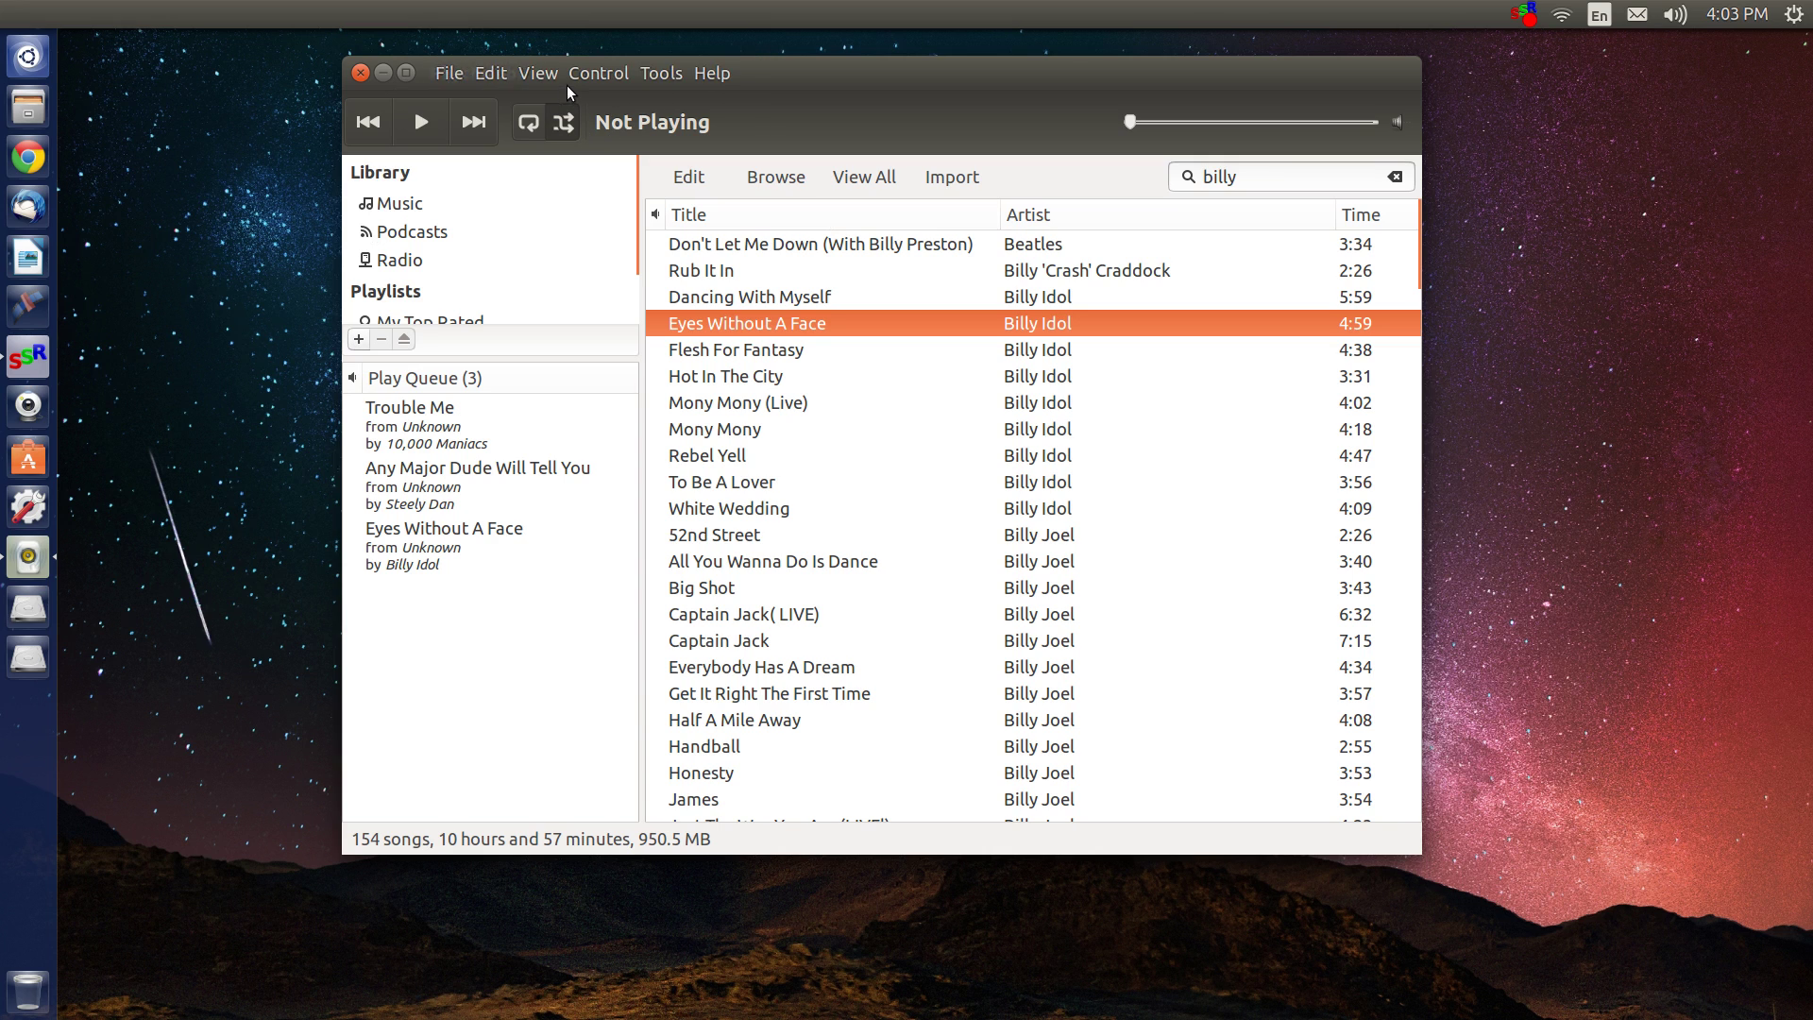
click(450, 80)
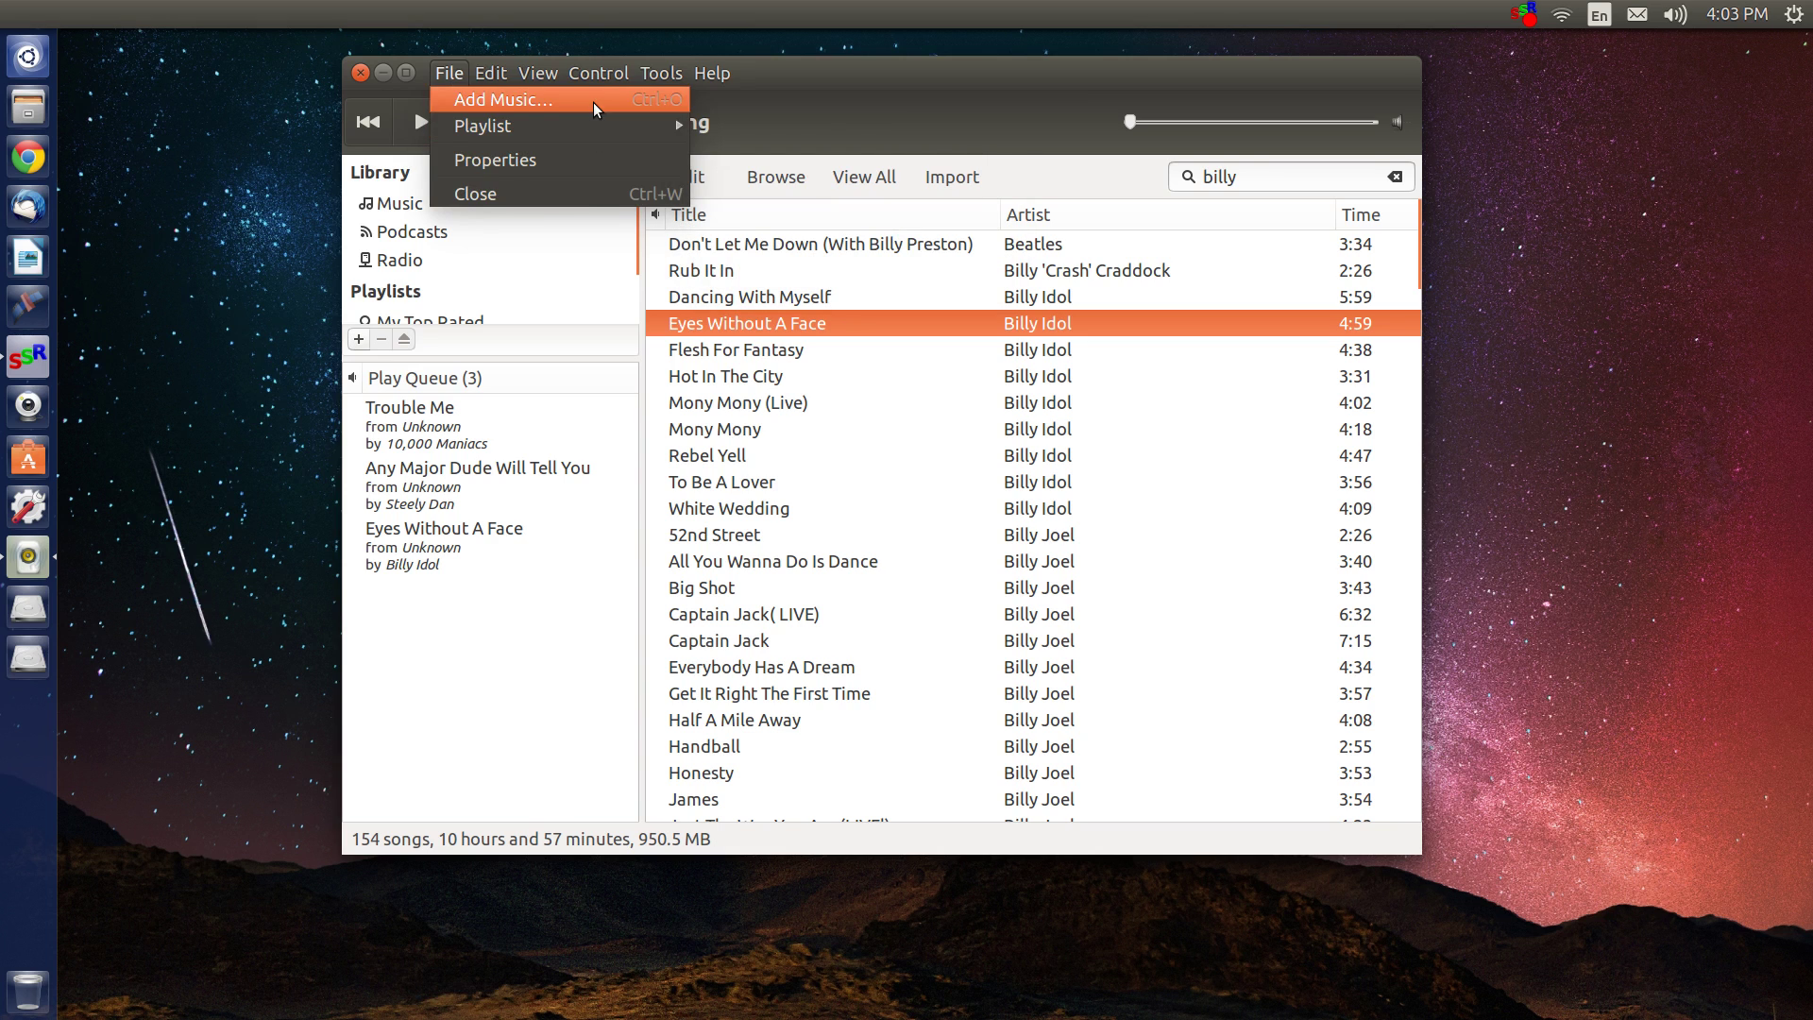
Review the General, Playback, Music and Podcasts preferences without changing them, and close the preferences.
mouse_move(591, 115)
mouse_move(484, 77)
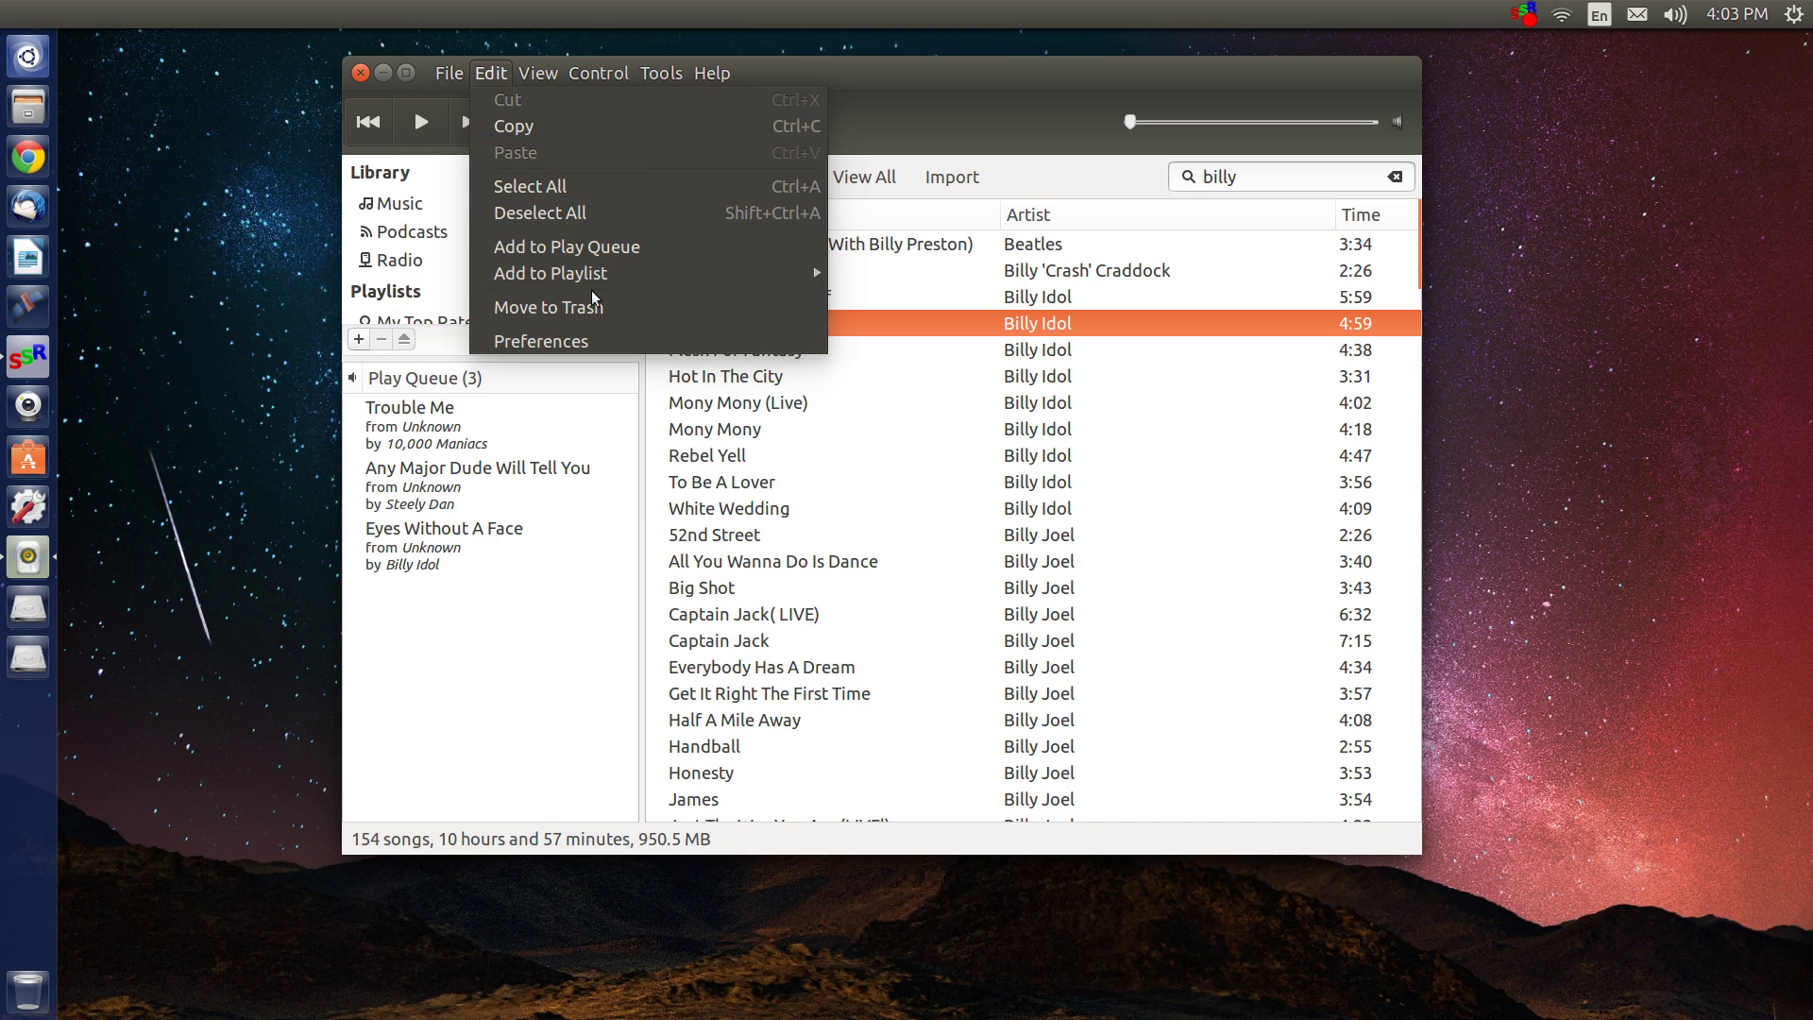
click(592, 327)
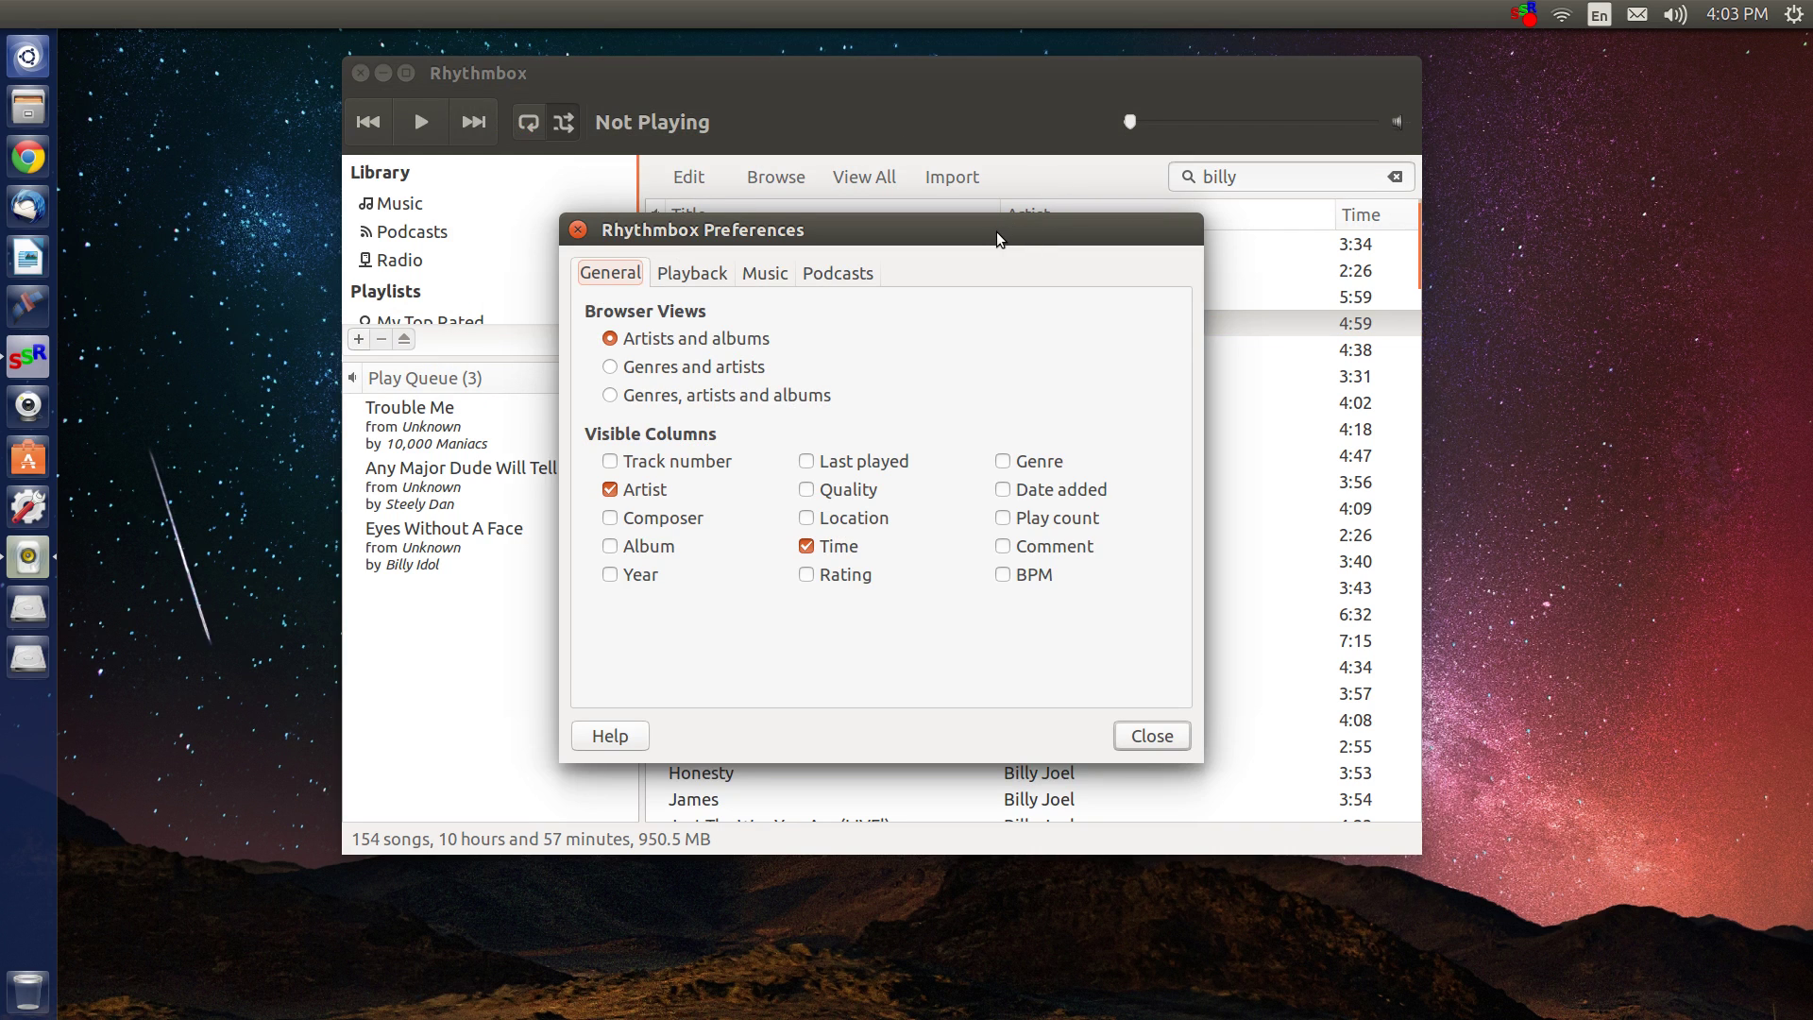
drag(996, 230, 985, 223)
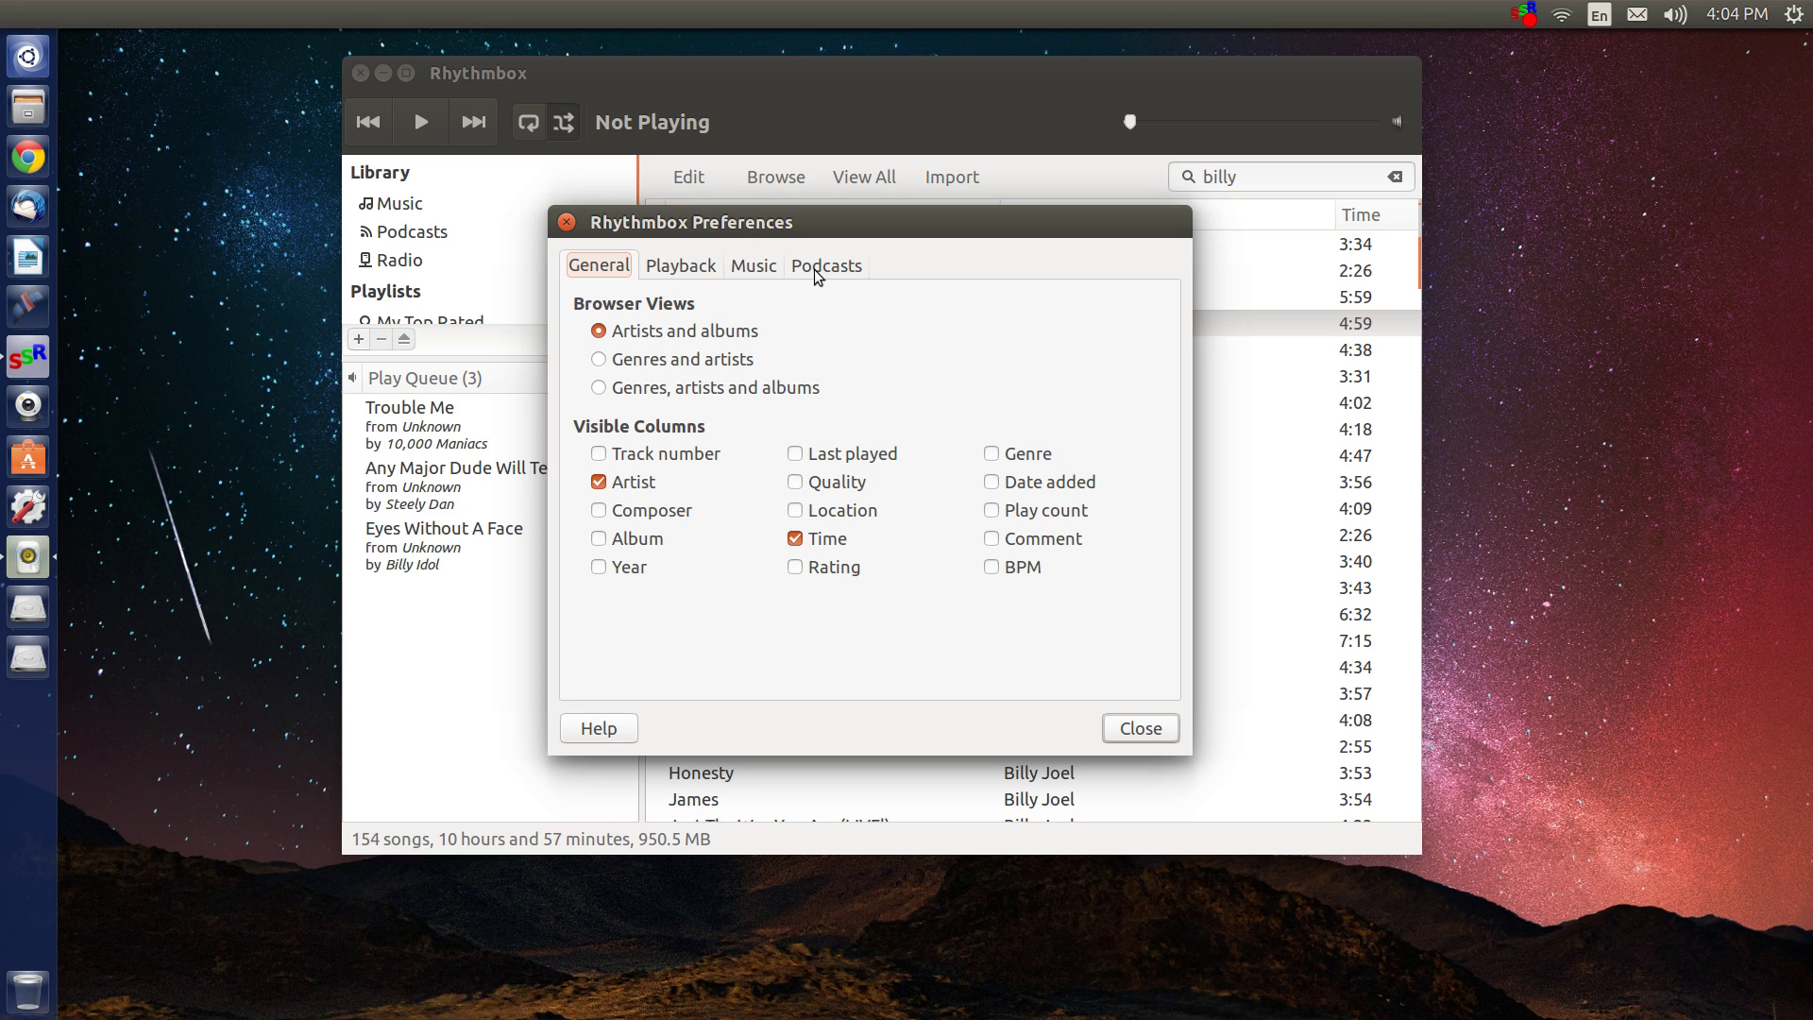
click(696, 268)
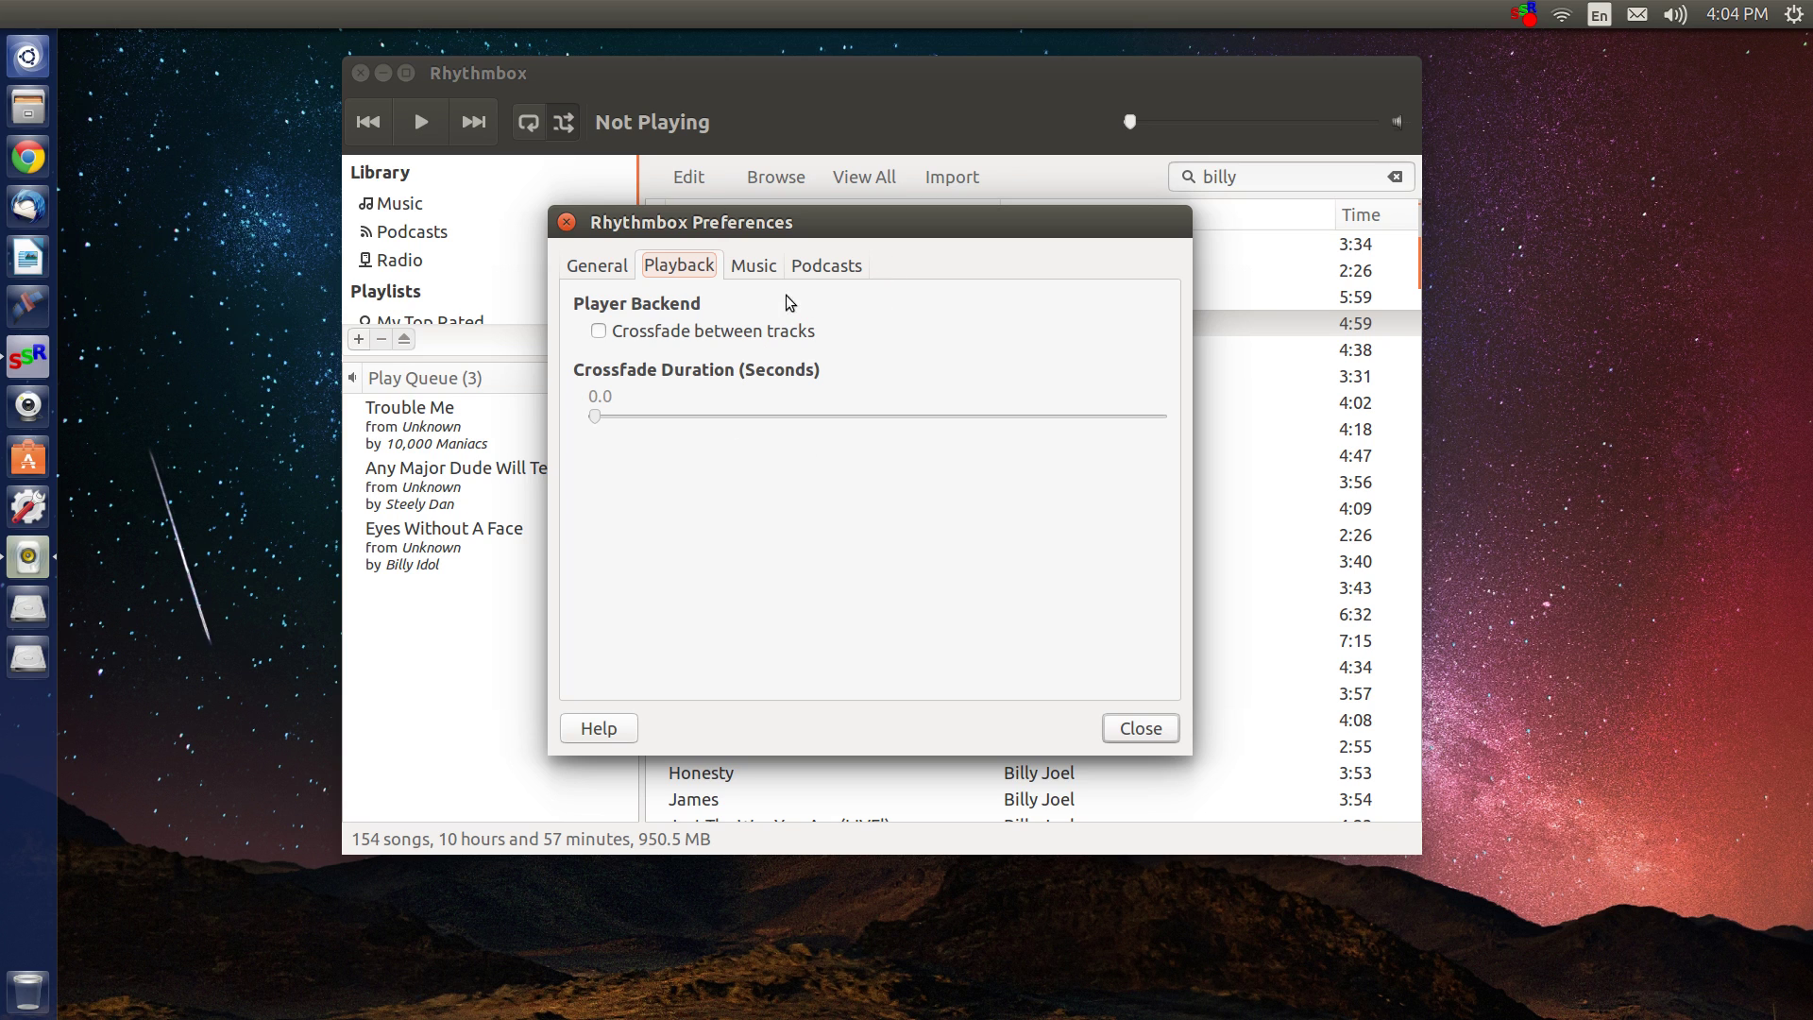
click(762, 273)
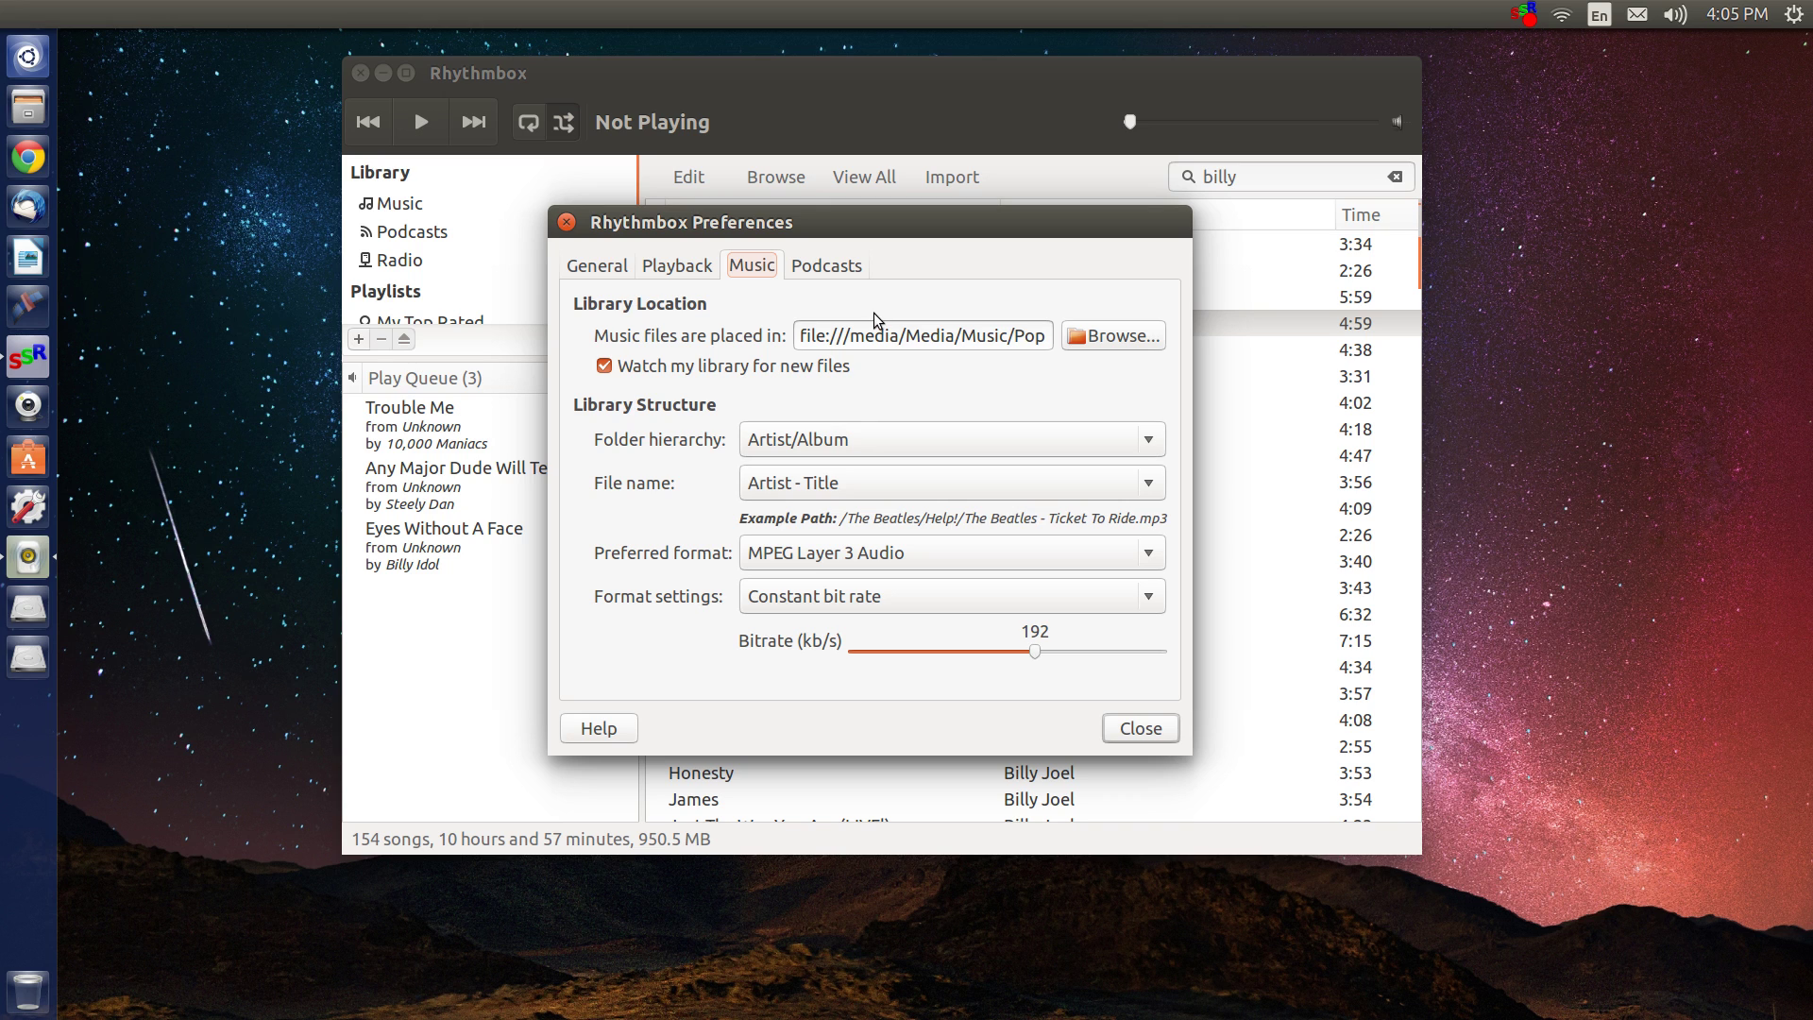
click(837, 269)
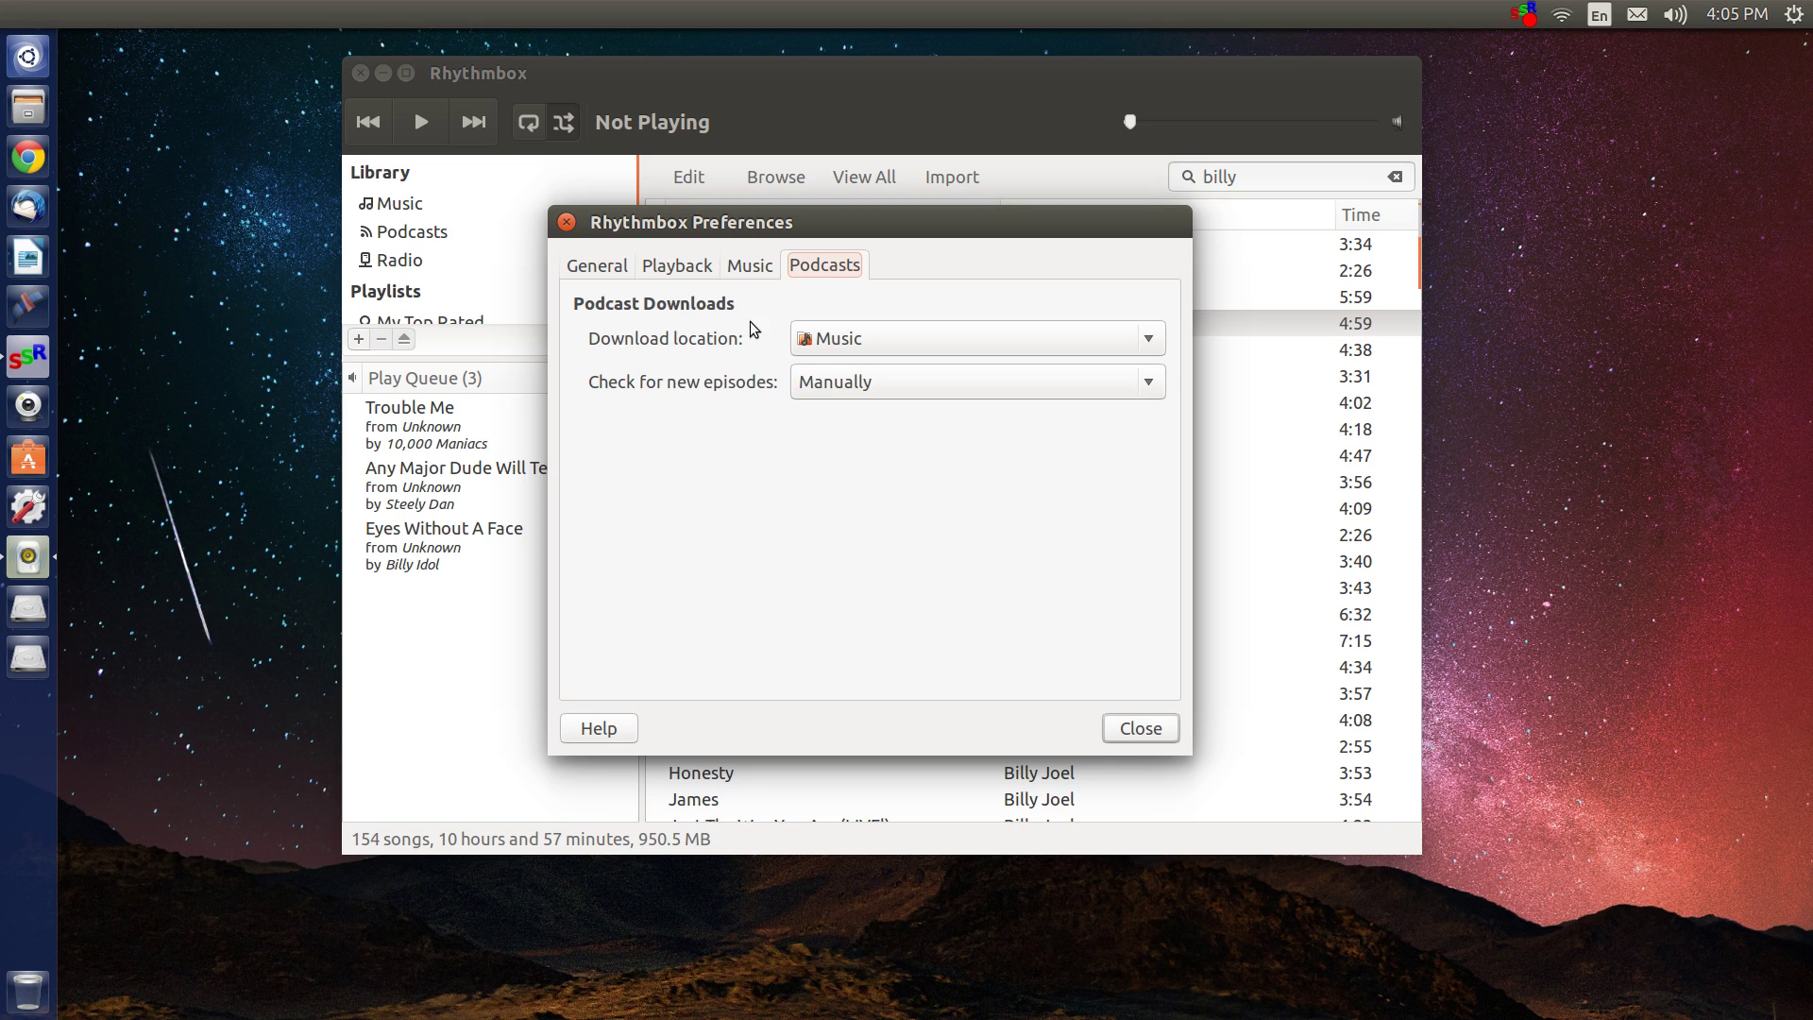
click(566, 222)
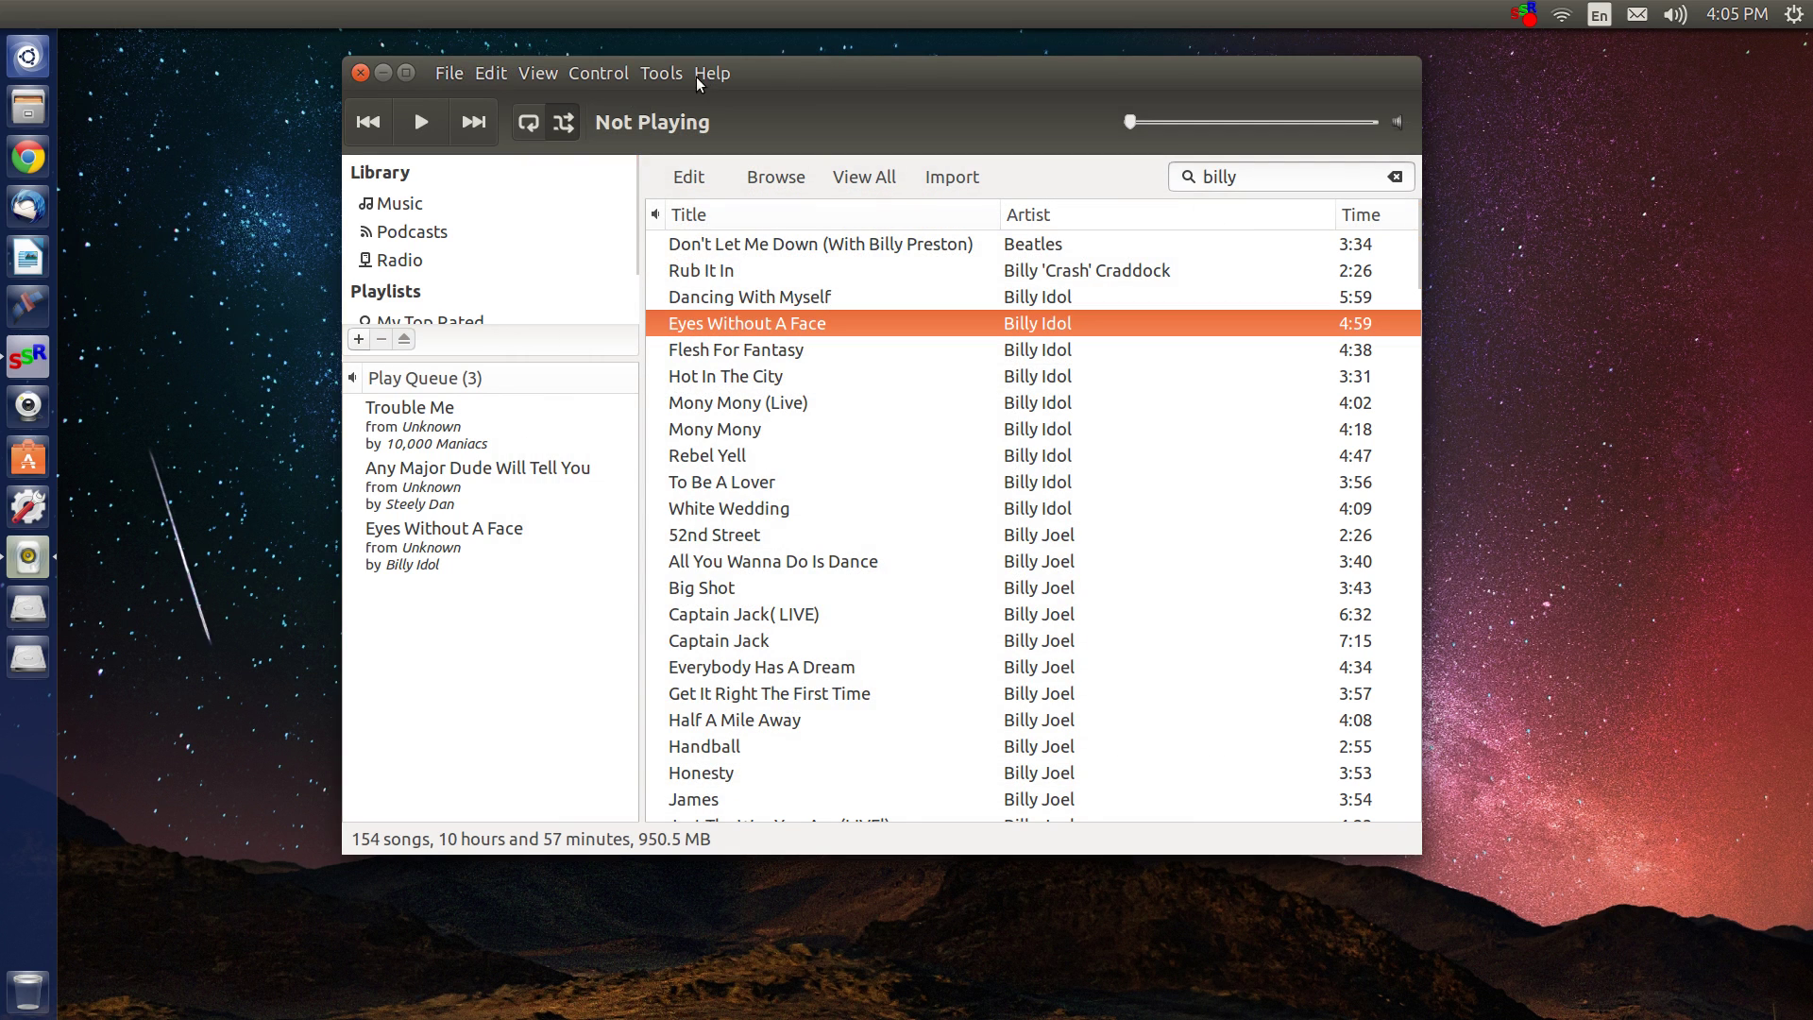
click(547, 71)
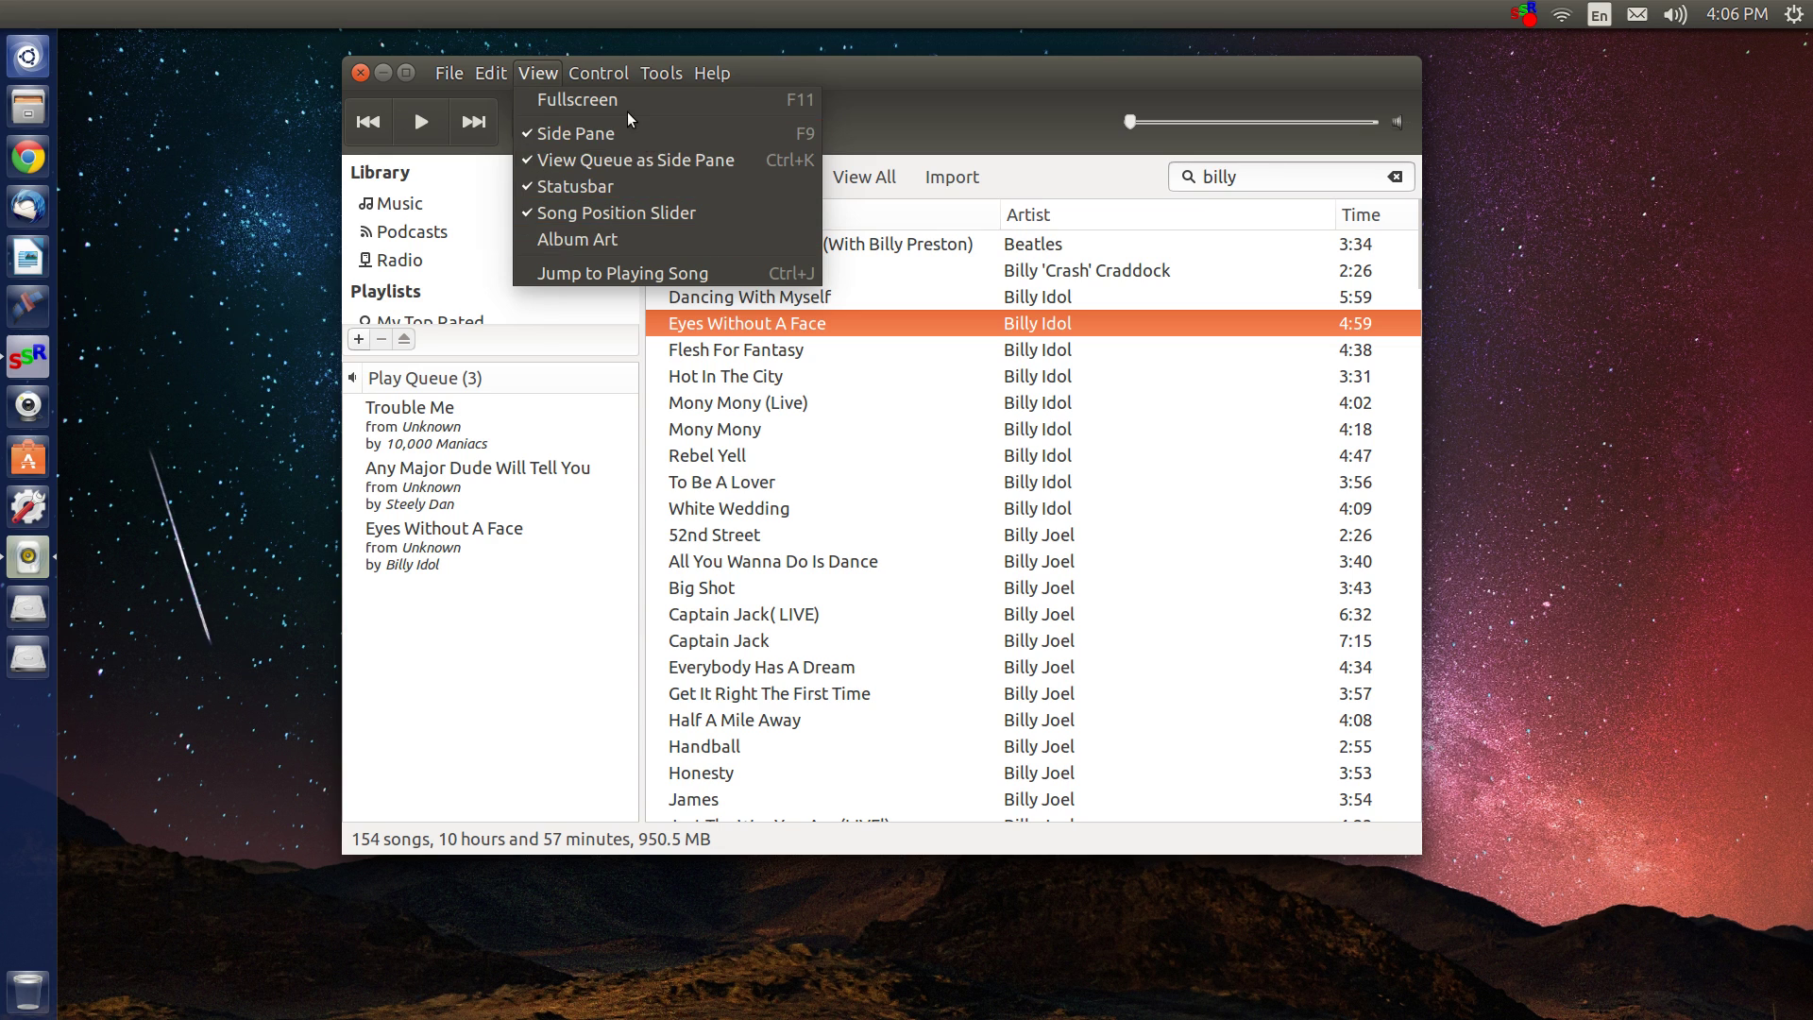
mouse_move(627, 77)
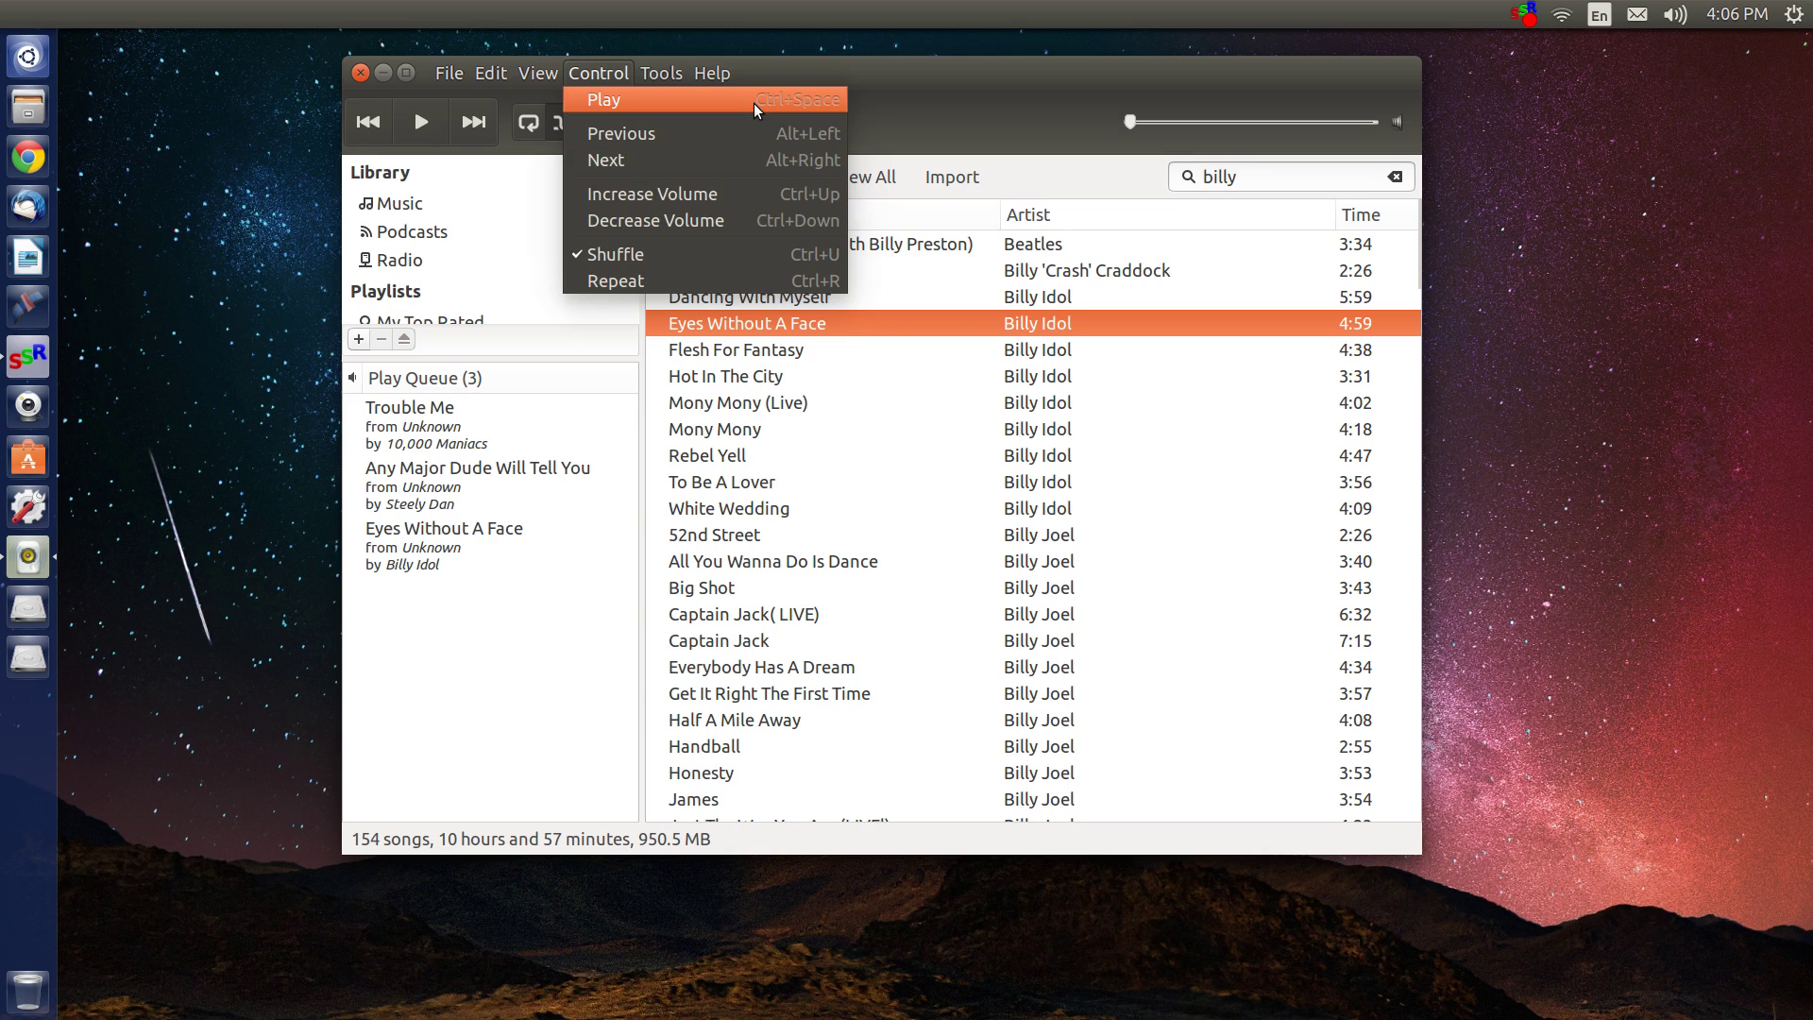
click(659, 71)
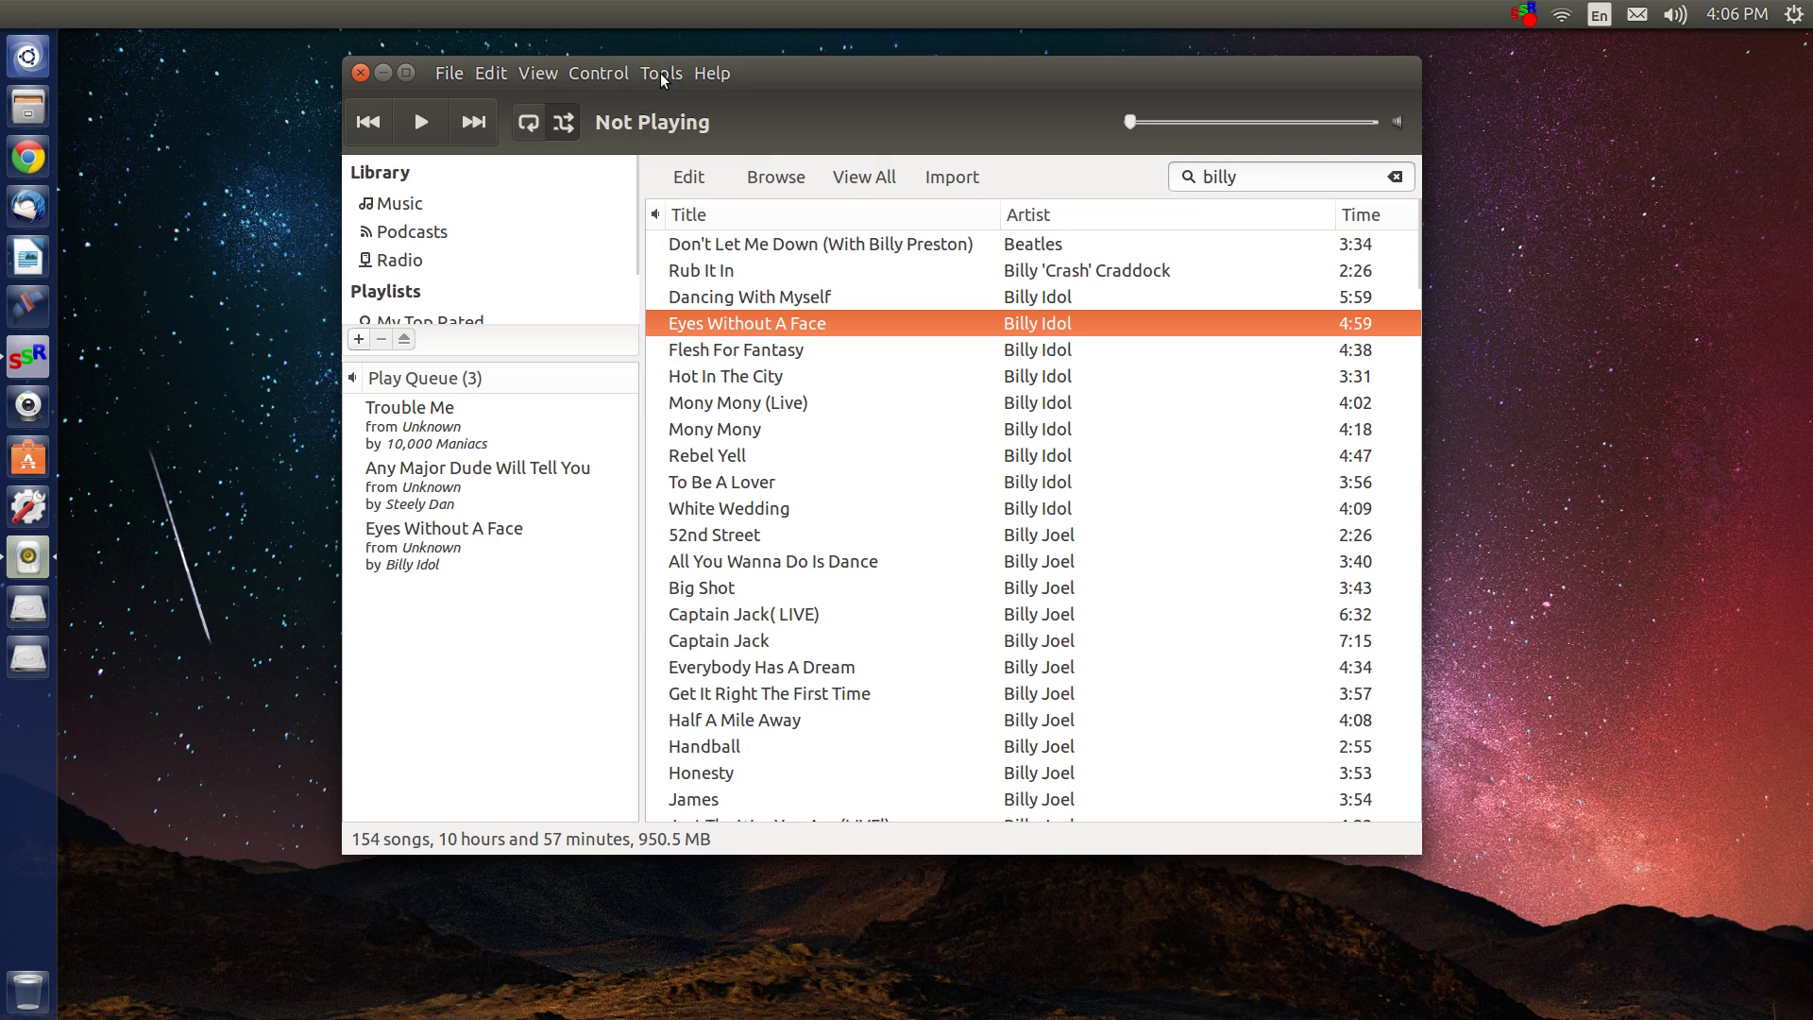
Examine the complete list of available plugins and which ones are enabled, and close the plugin configuration.
click(660, 76)
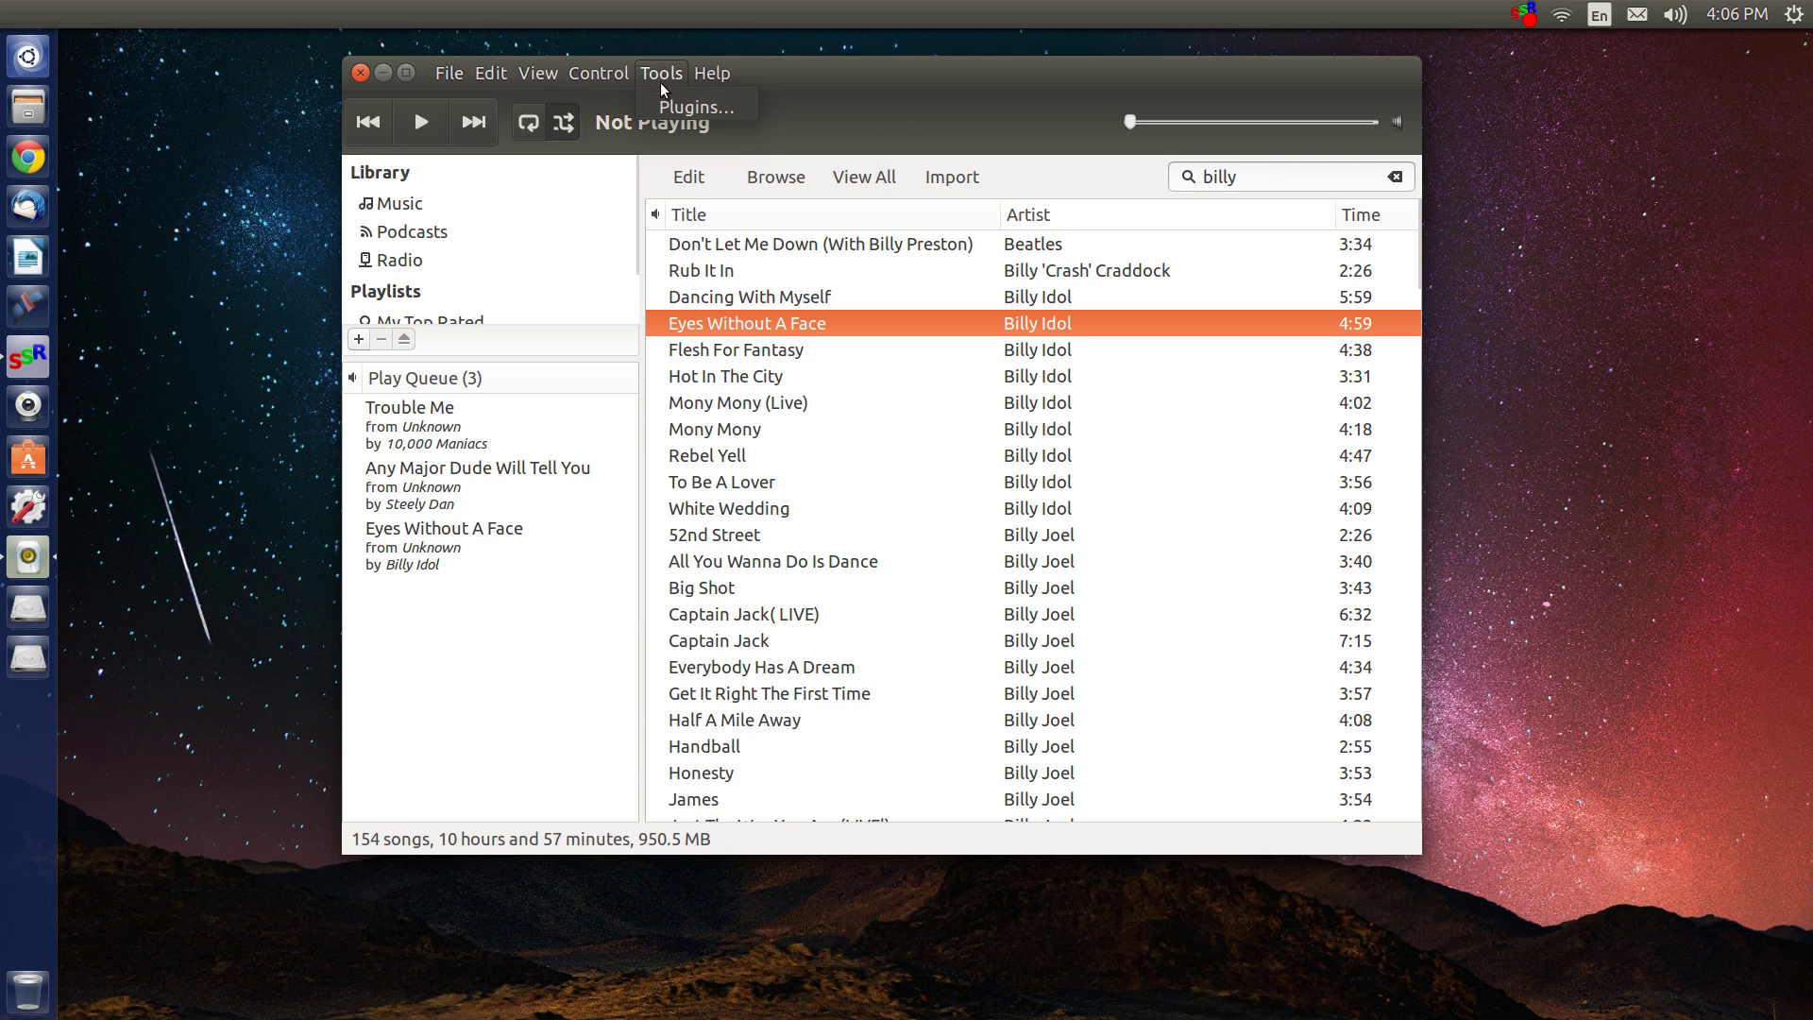
click(738, 107)
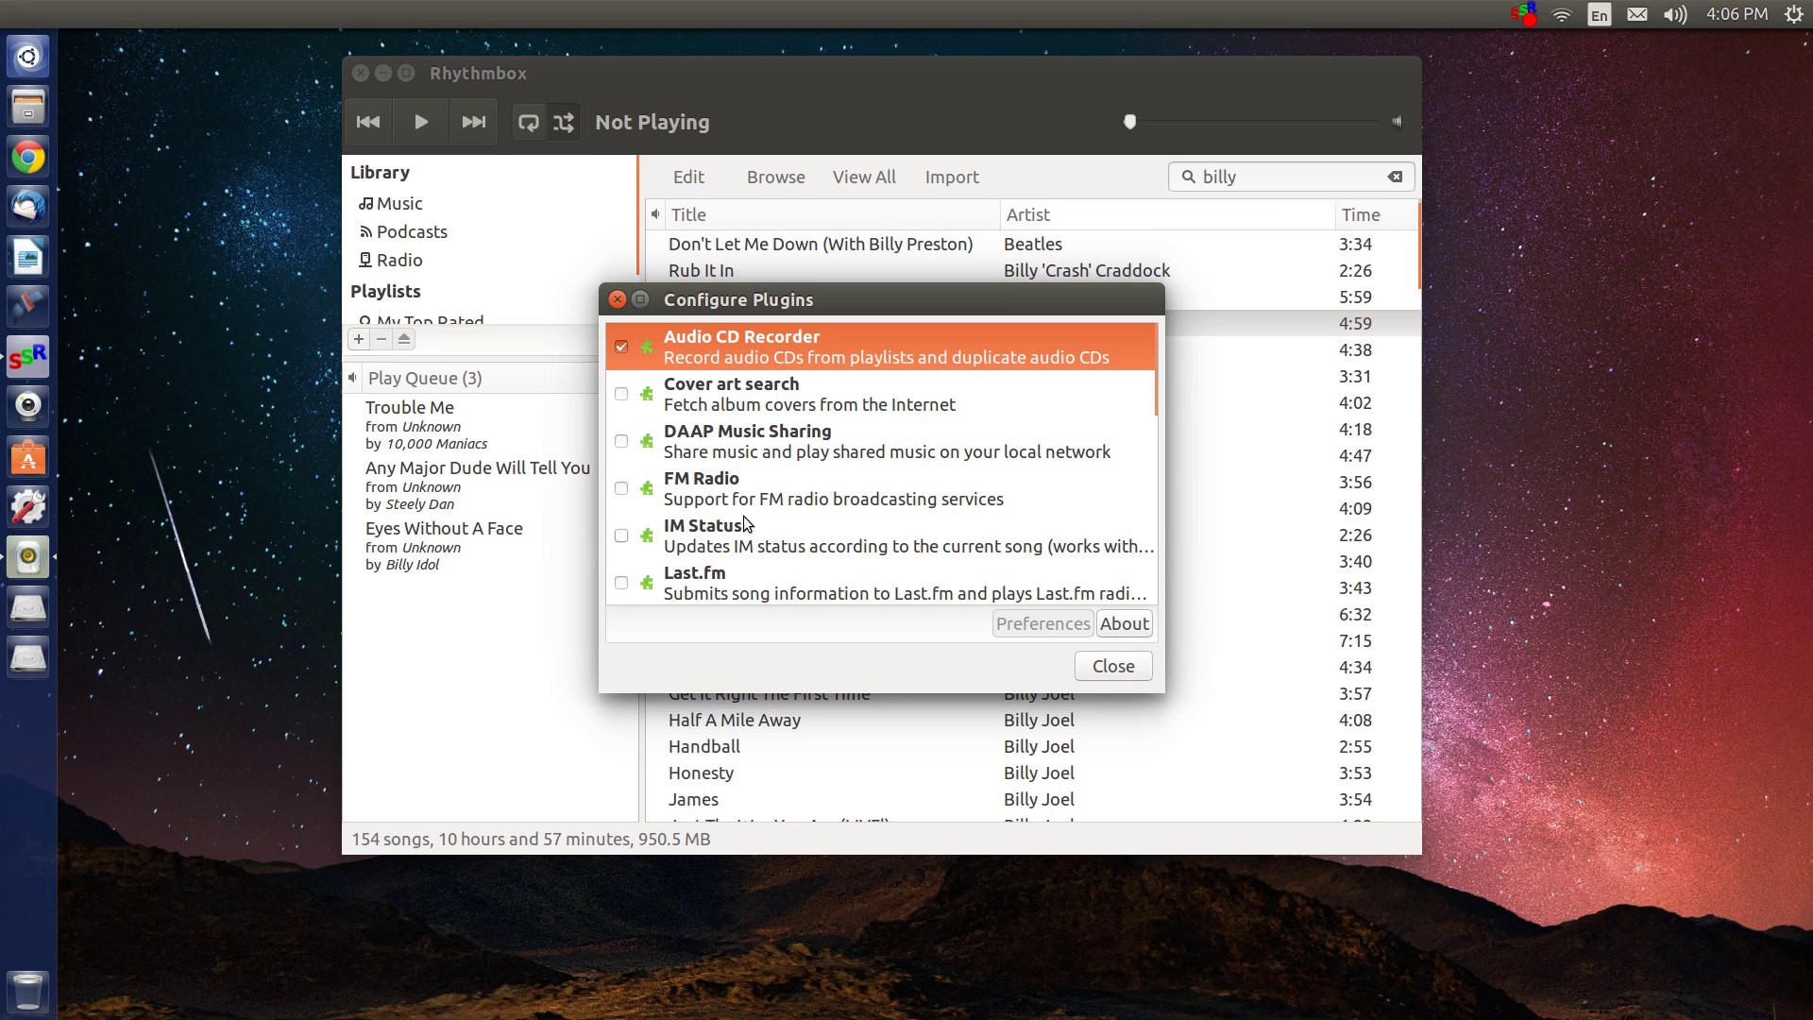
click(835, 508)
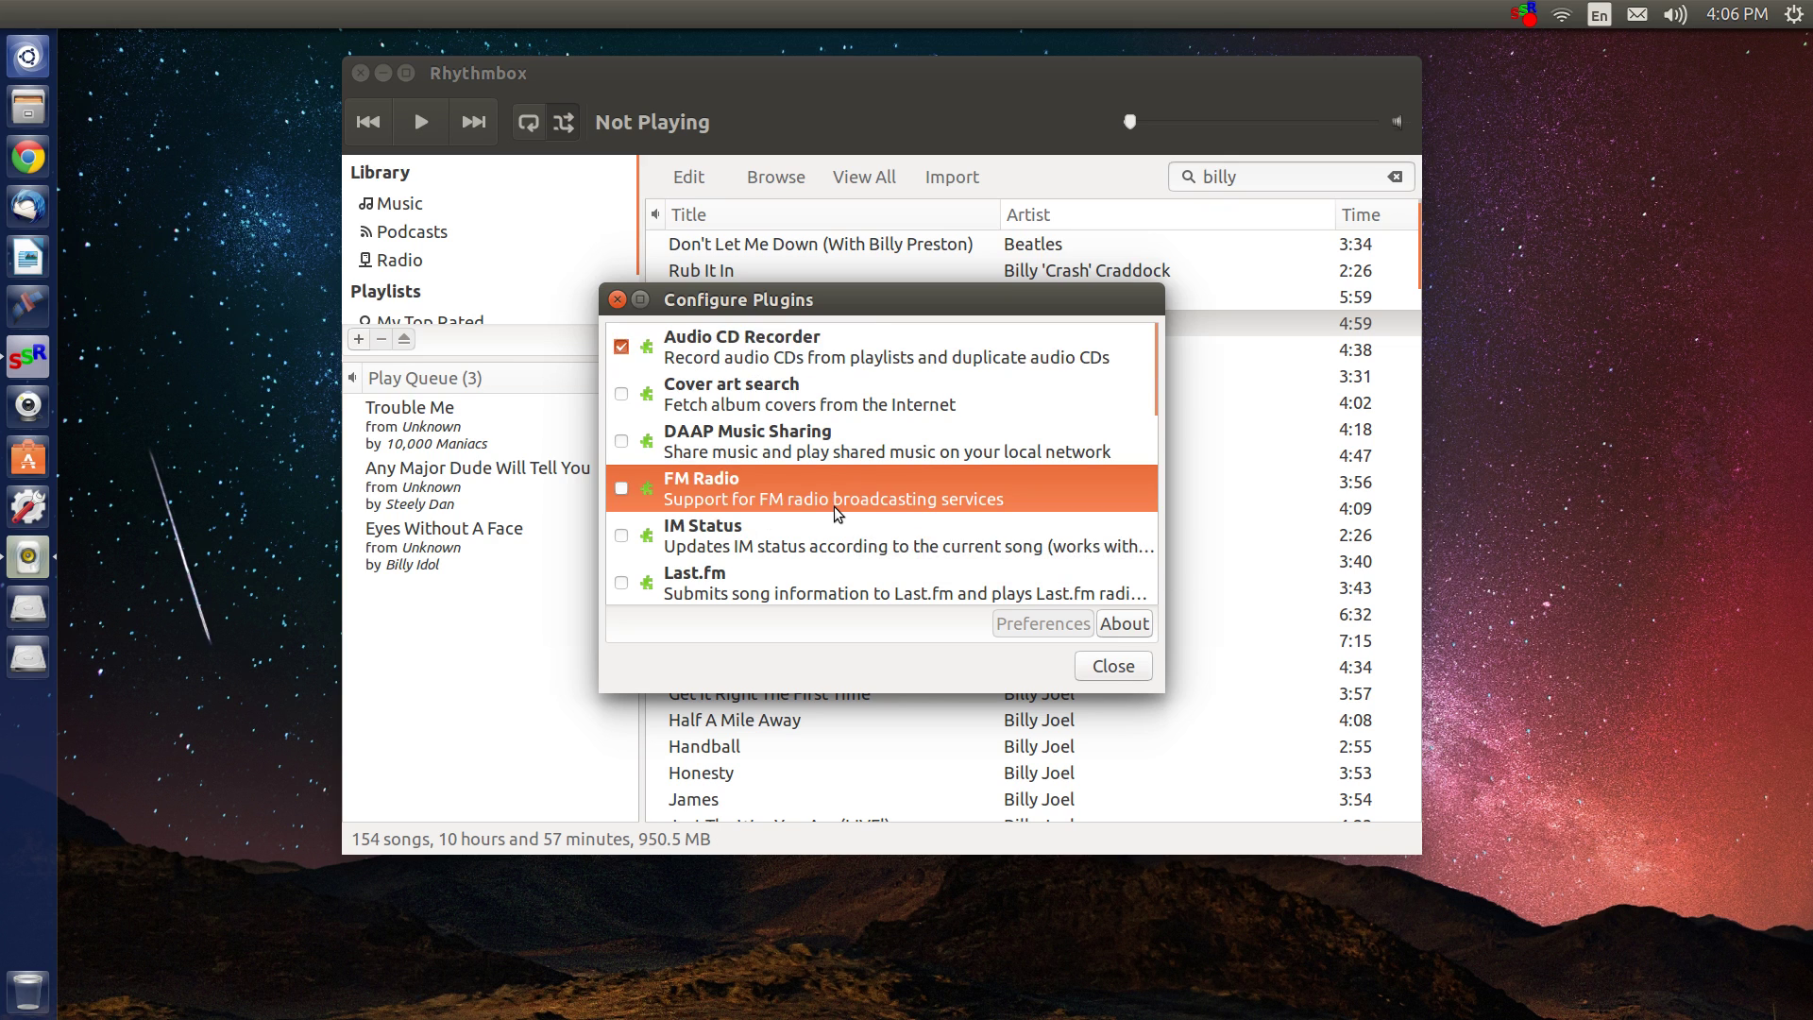
scroll(835, 508, down, 2)
scroll(835, 513, down, 3)
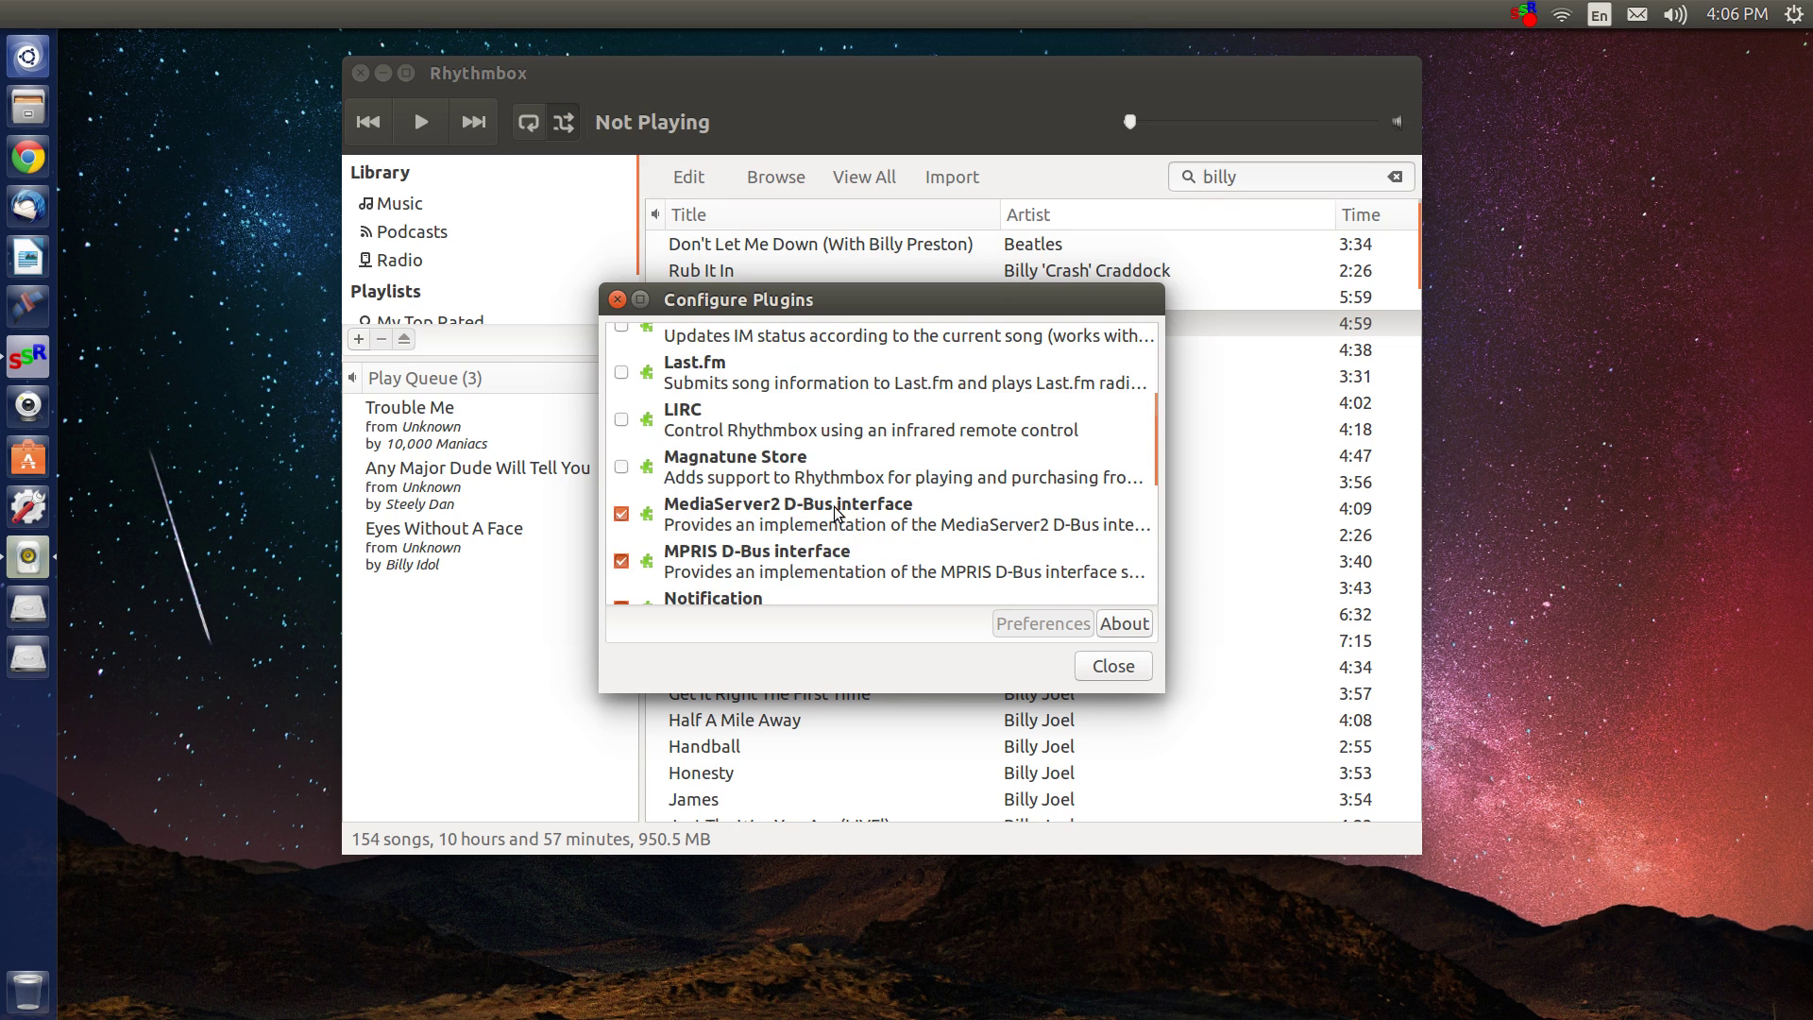
scroll(835, 513, down, 2)
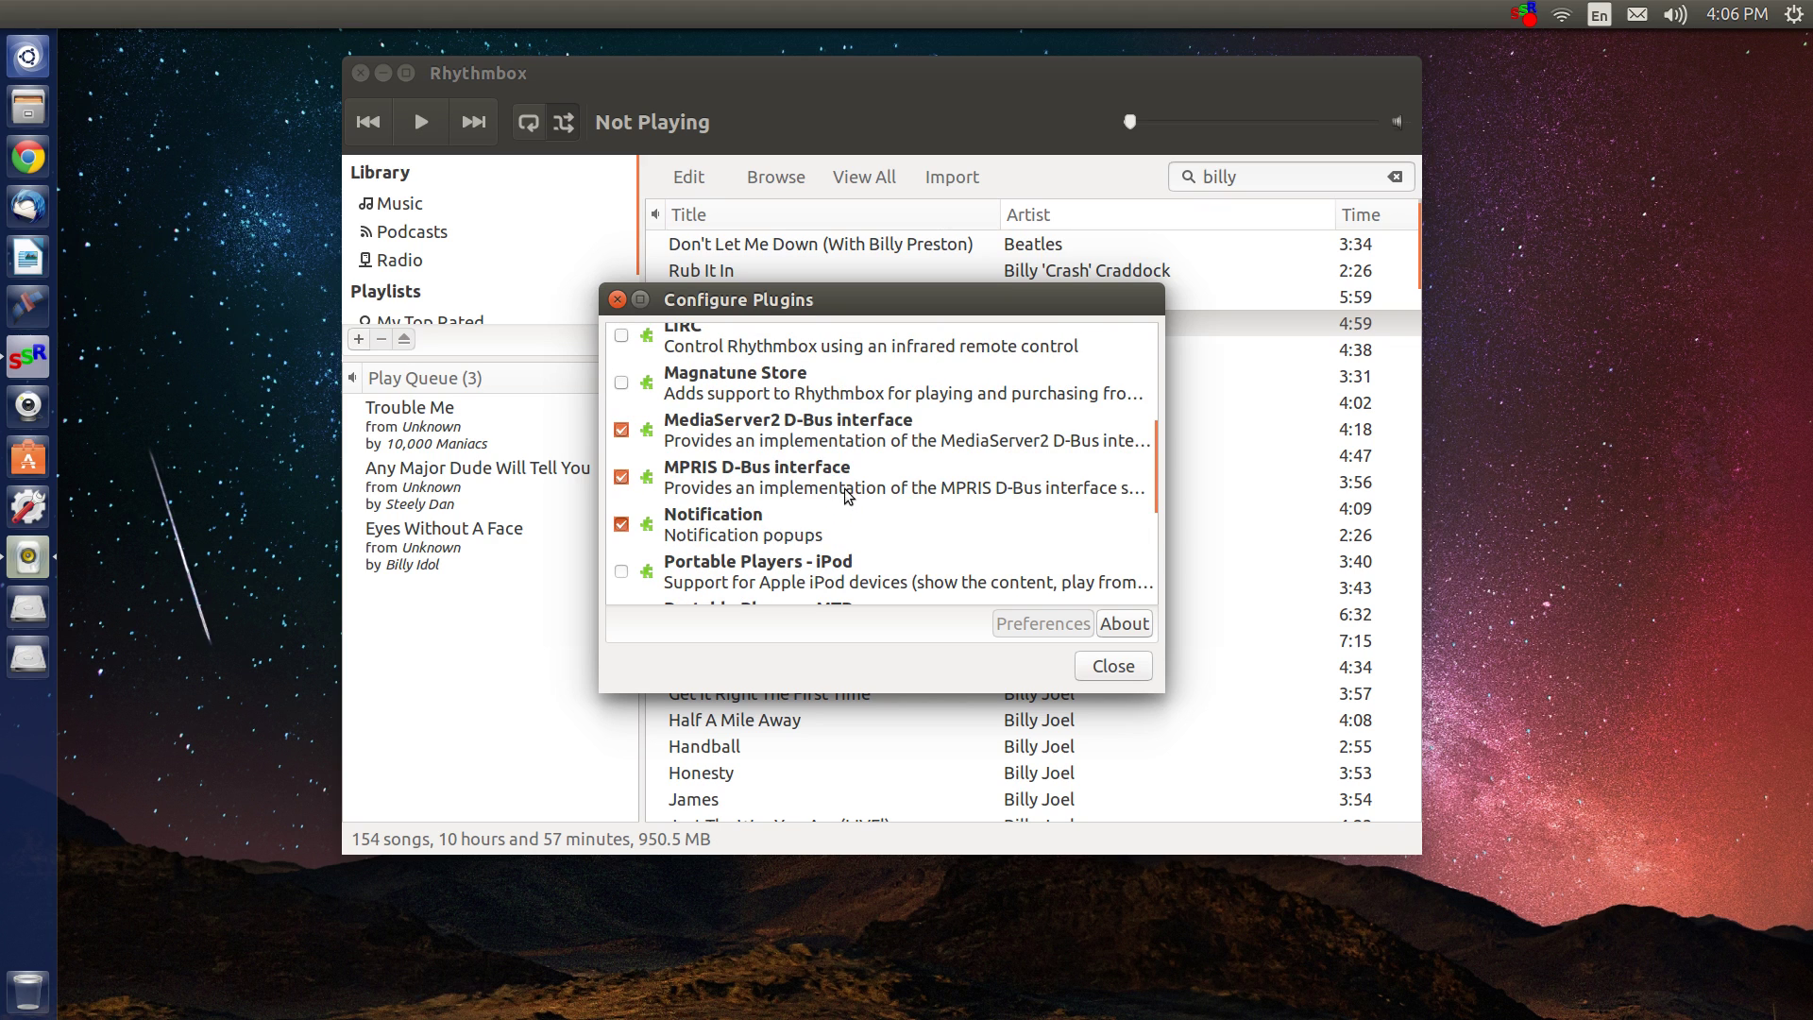
scroll(847, 495, down, 1)
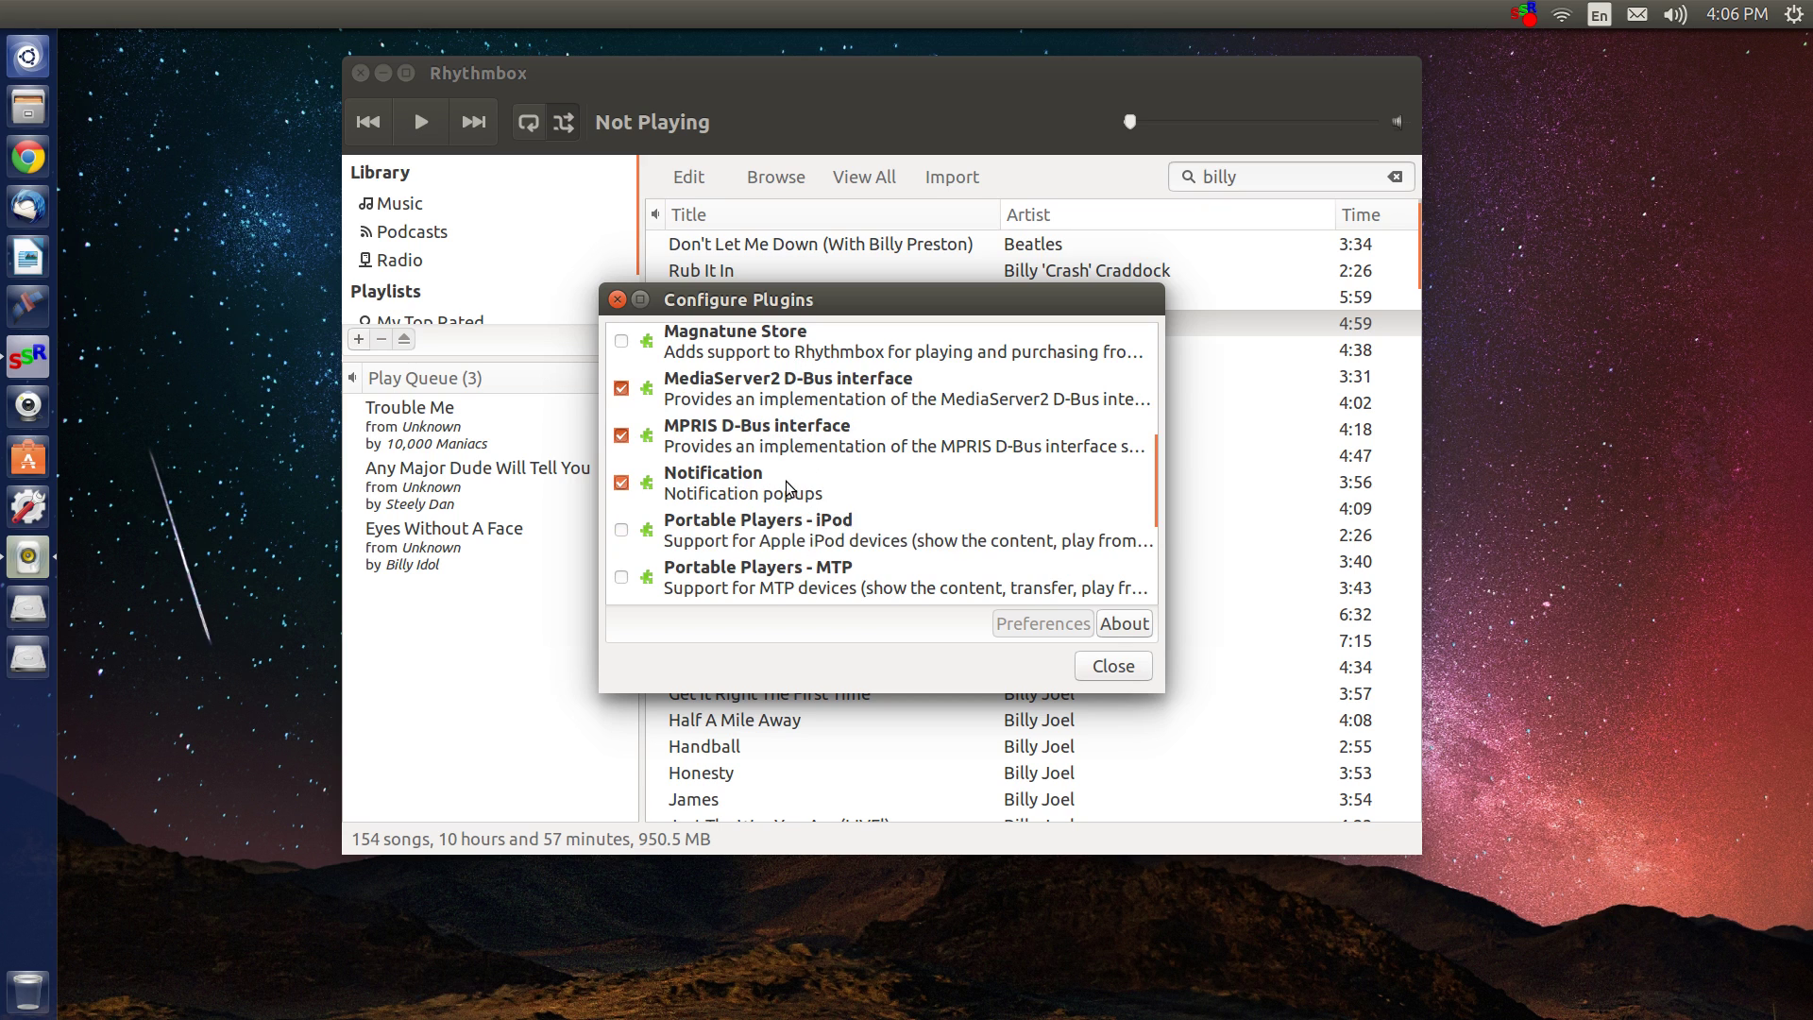
scroll(789, 486, down, 5)
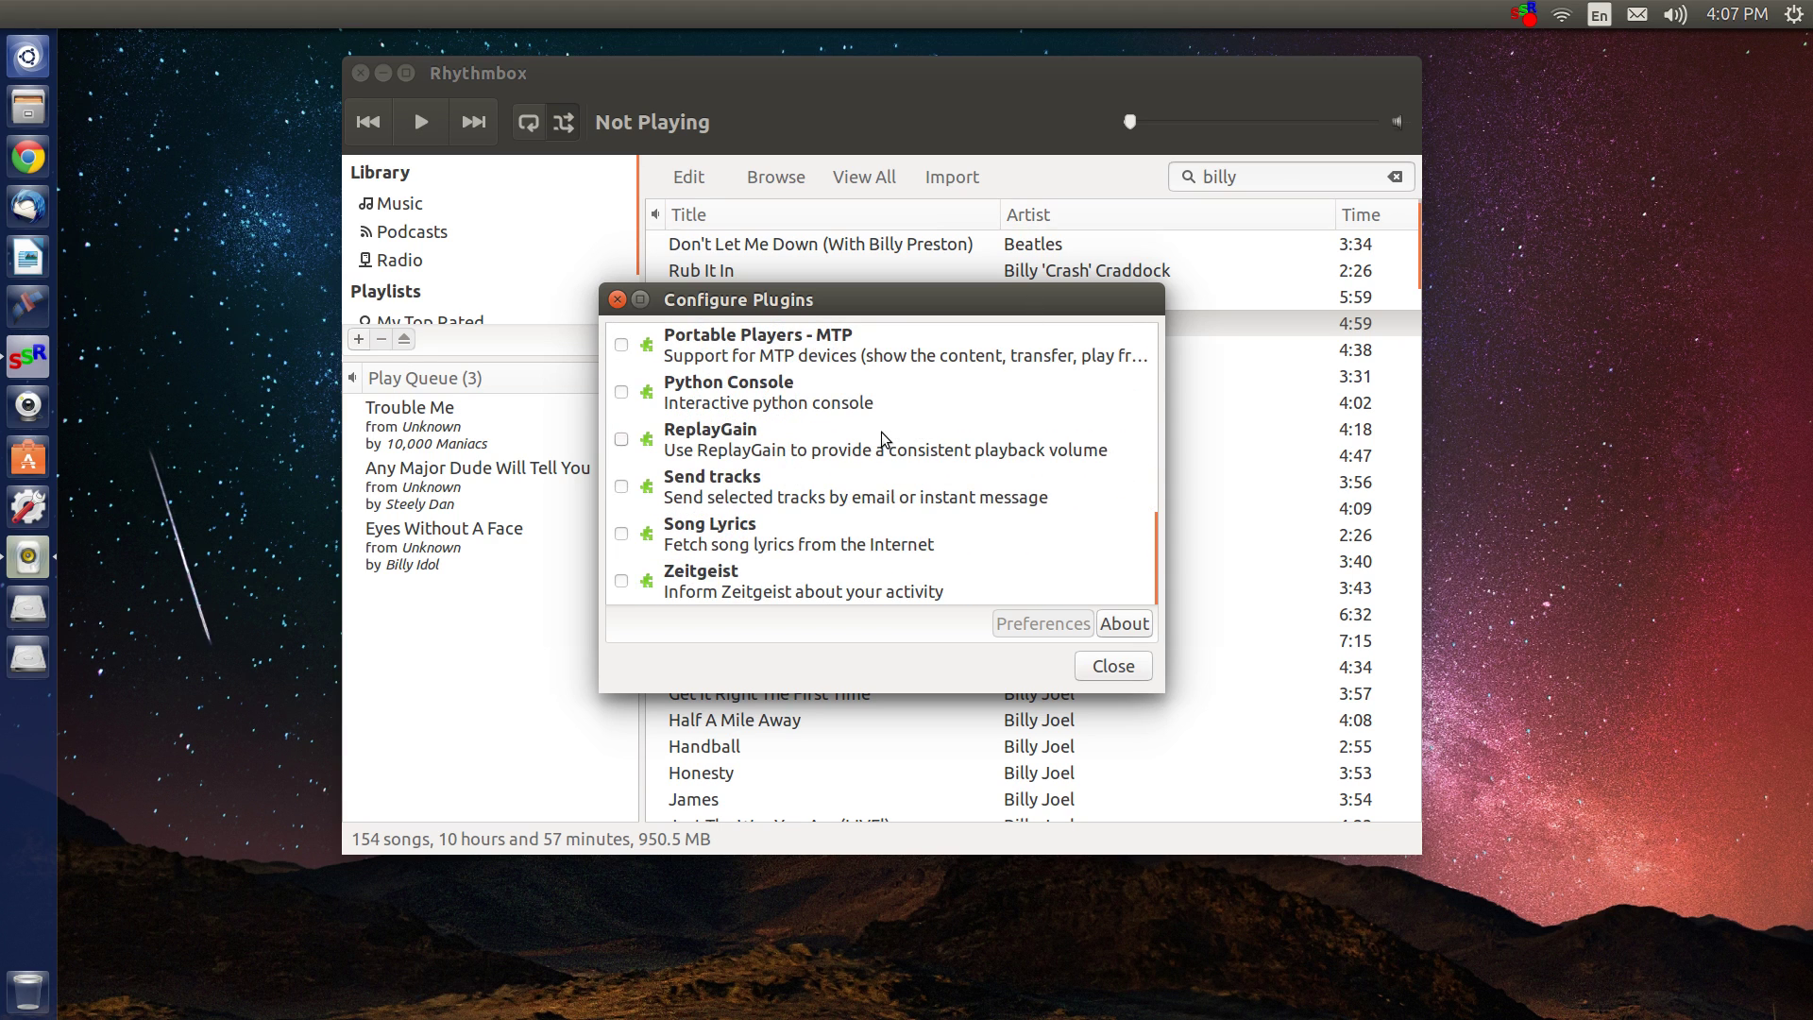
scroll(797, 474, up, 1)
scroll(797, 474, down, 1)
scroll(796, 474, up, 7)
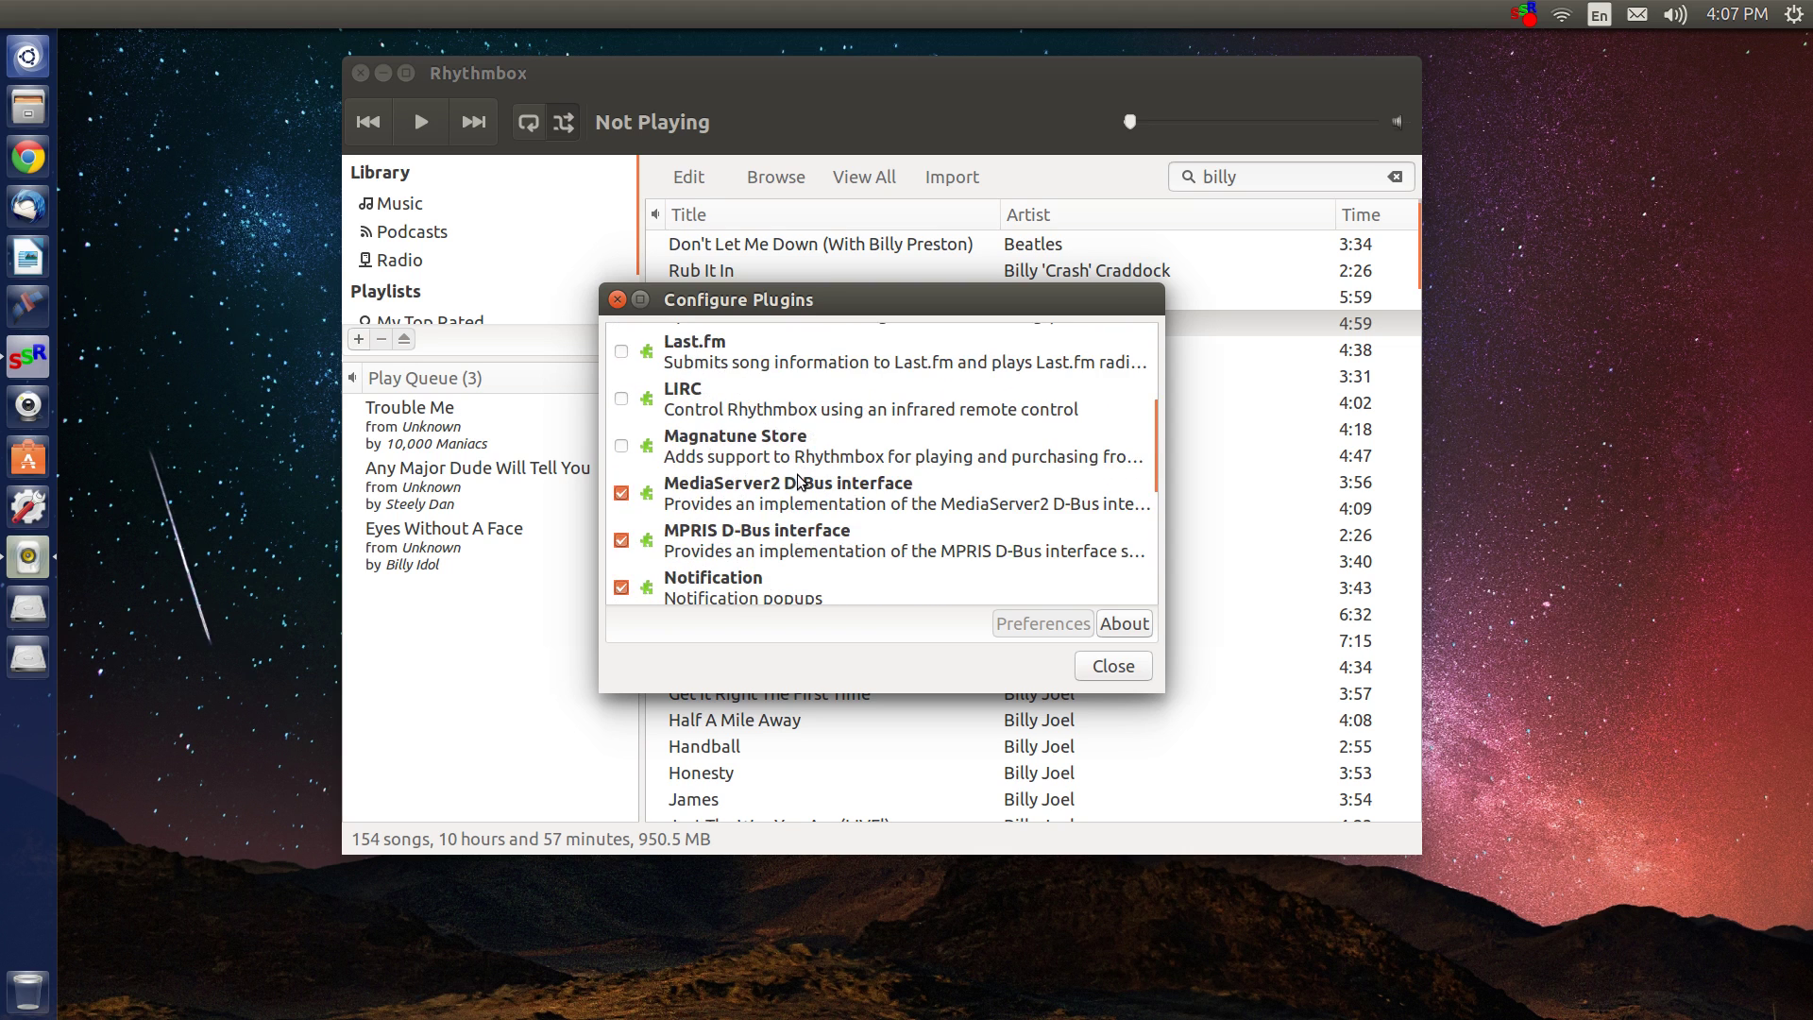
scroll(797, 477, up, 5)
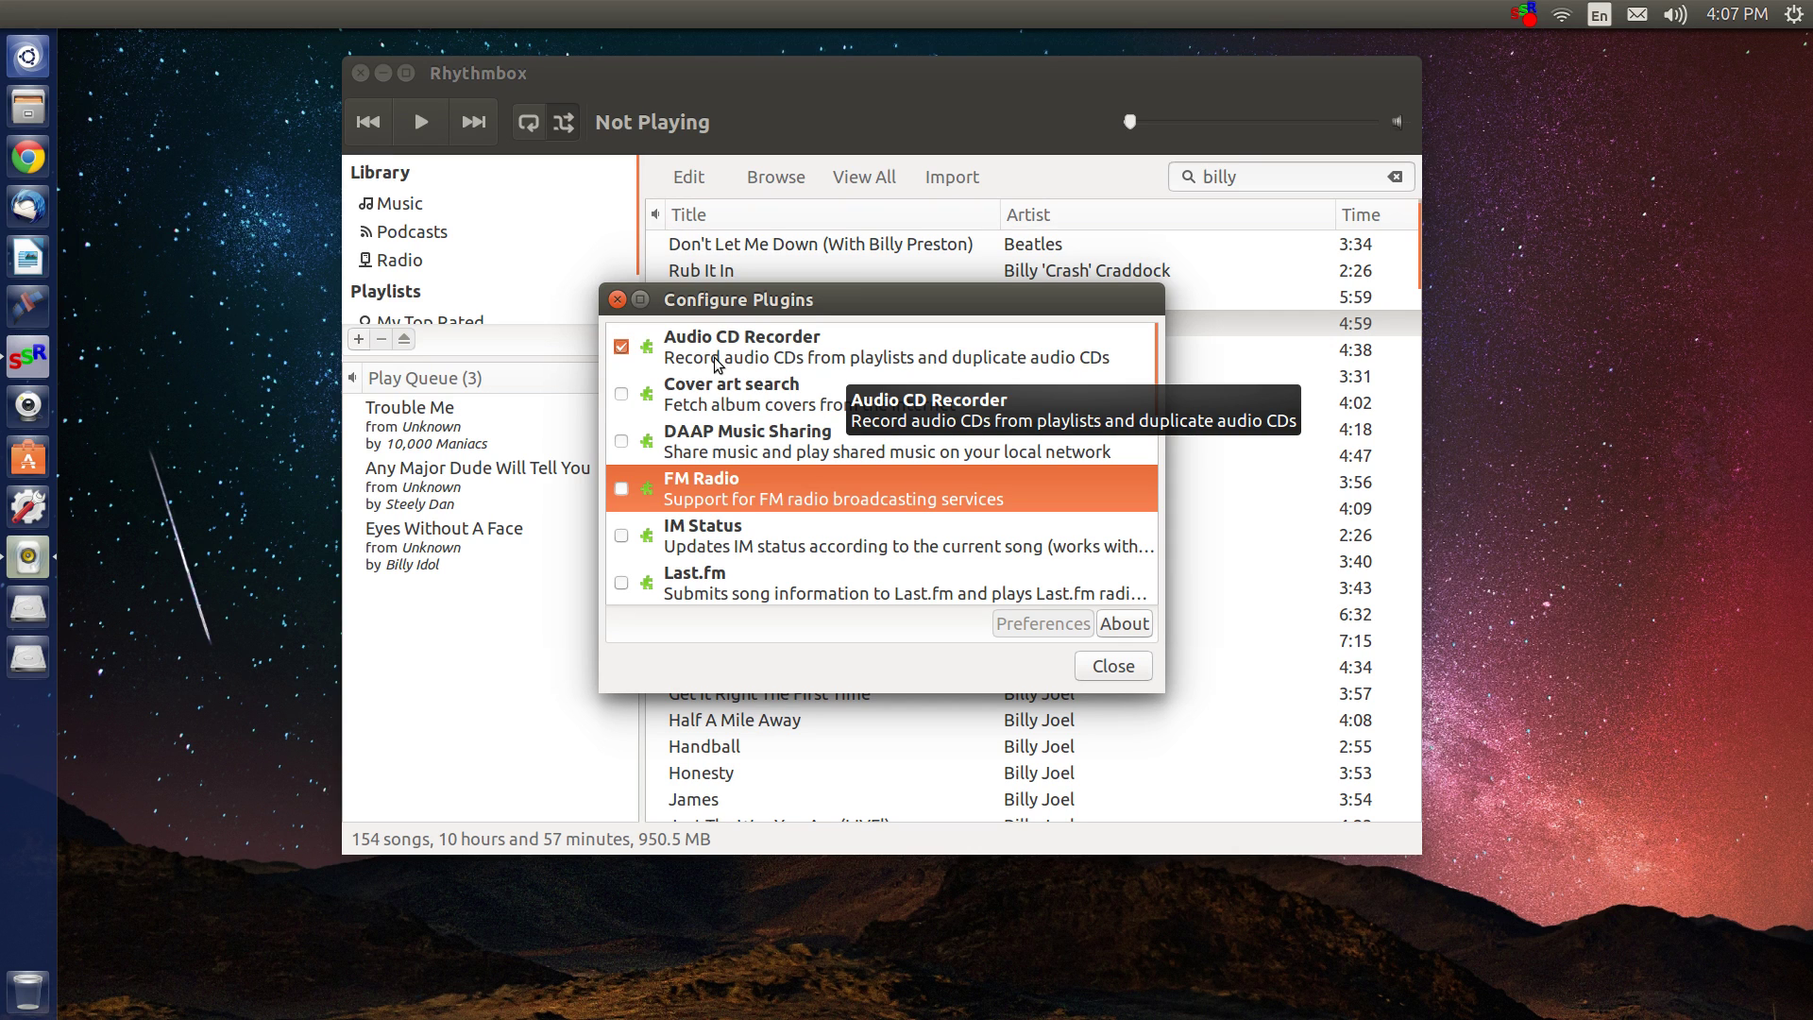
click(617, 300)
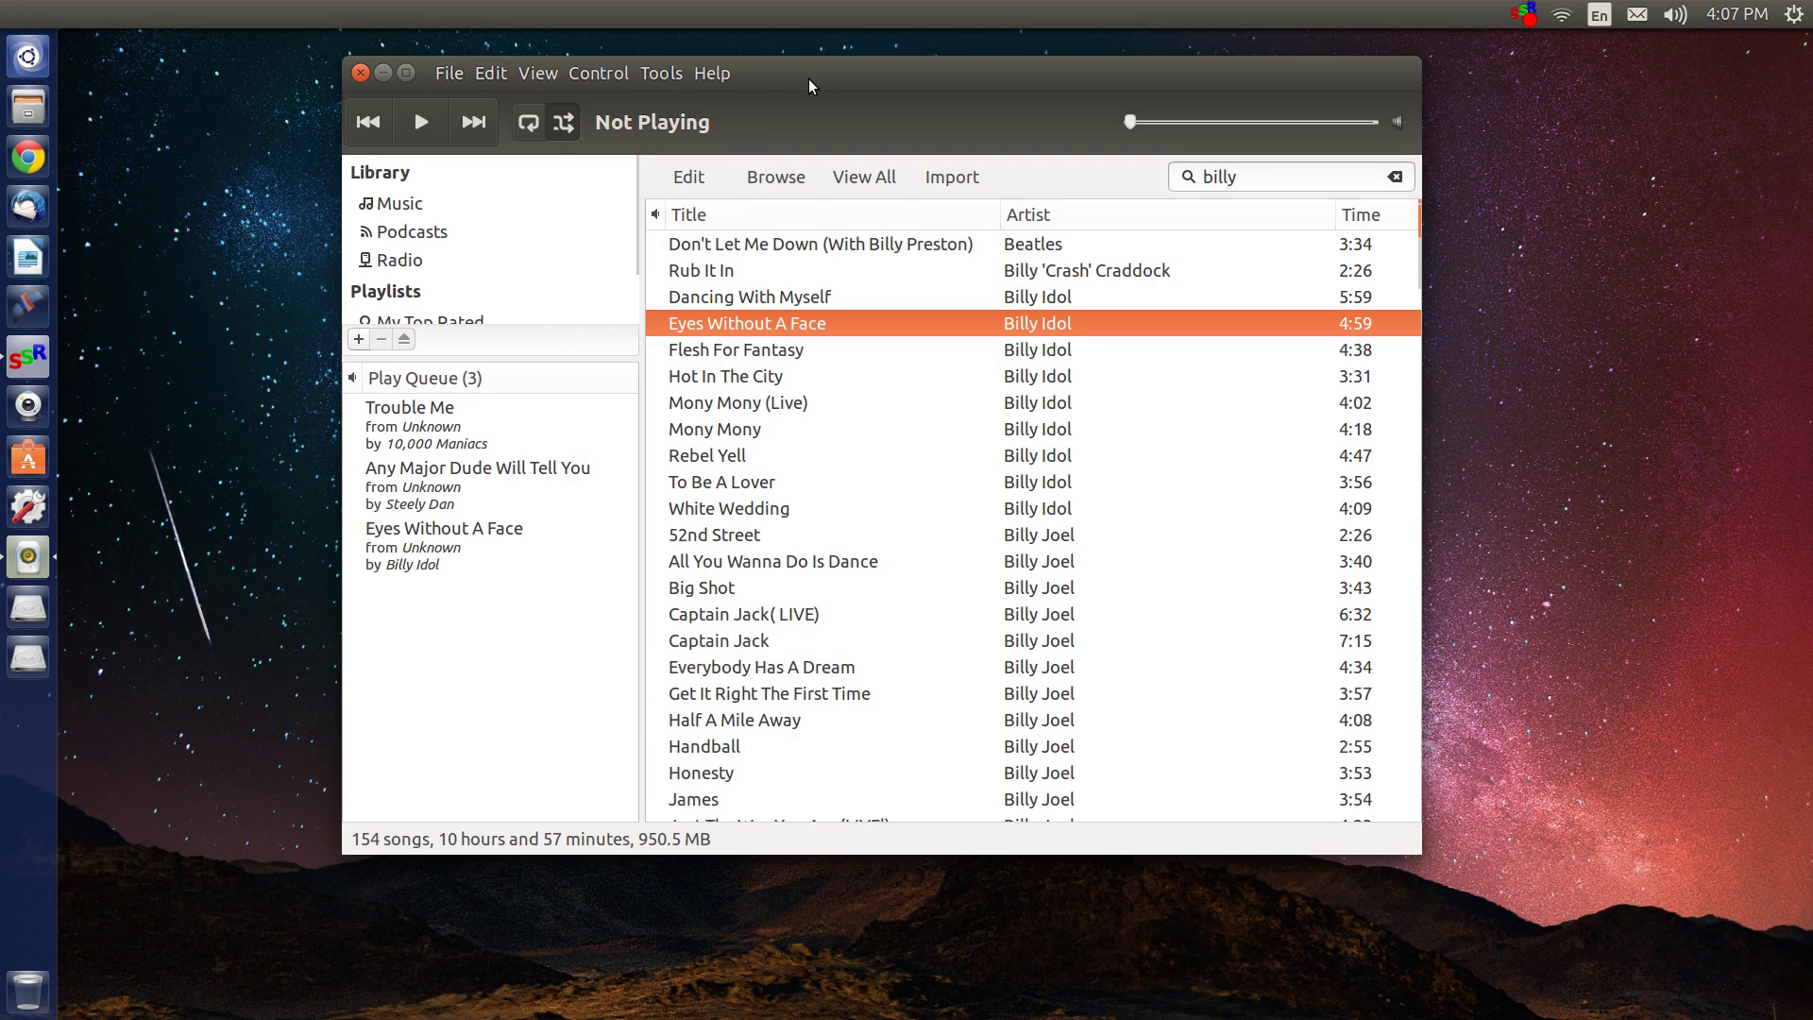
click(725, 75)
click(949, 86)
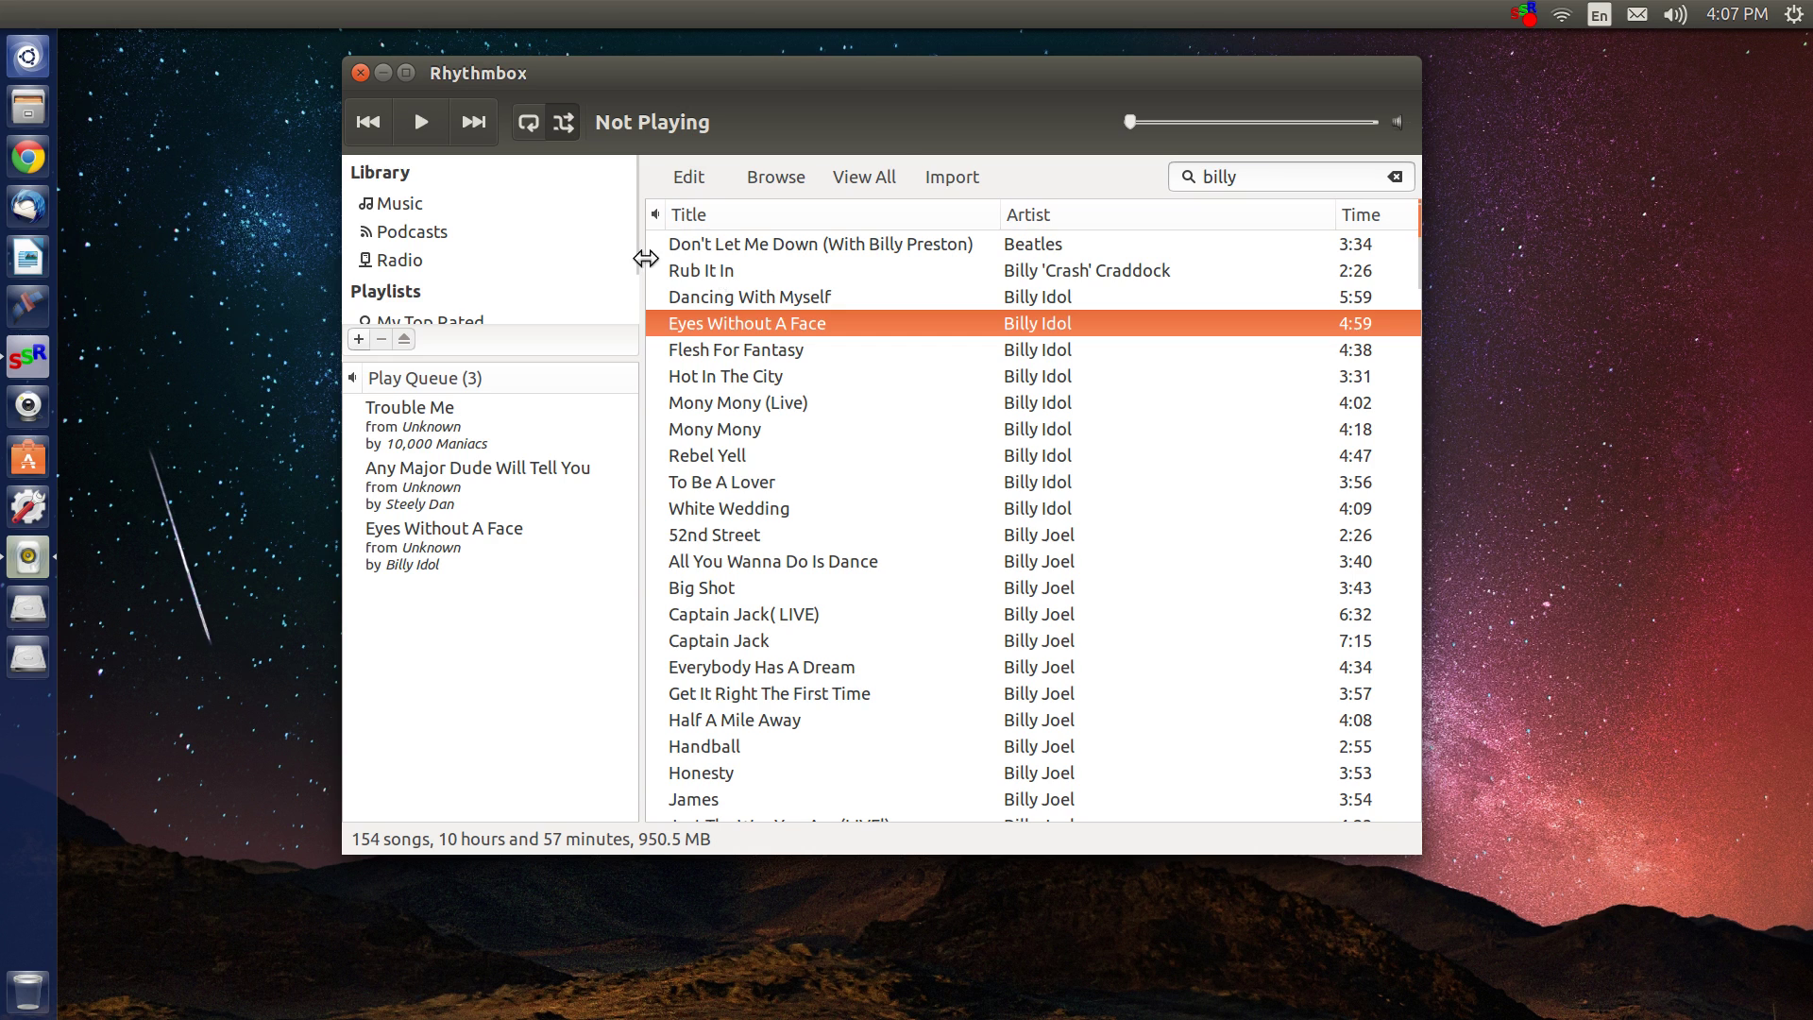
Start playing the queued songs and skip forward three times to get past the end of the play queue.
click(830, 192)
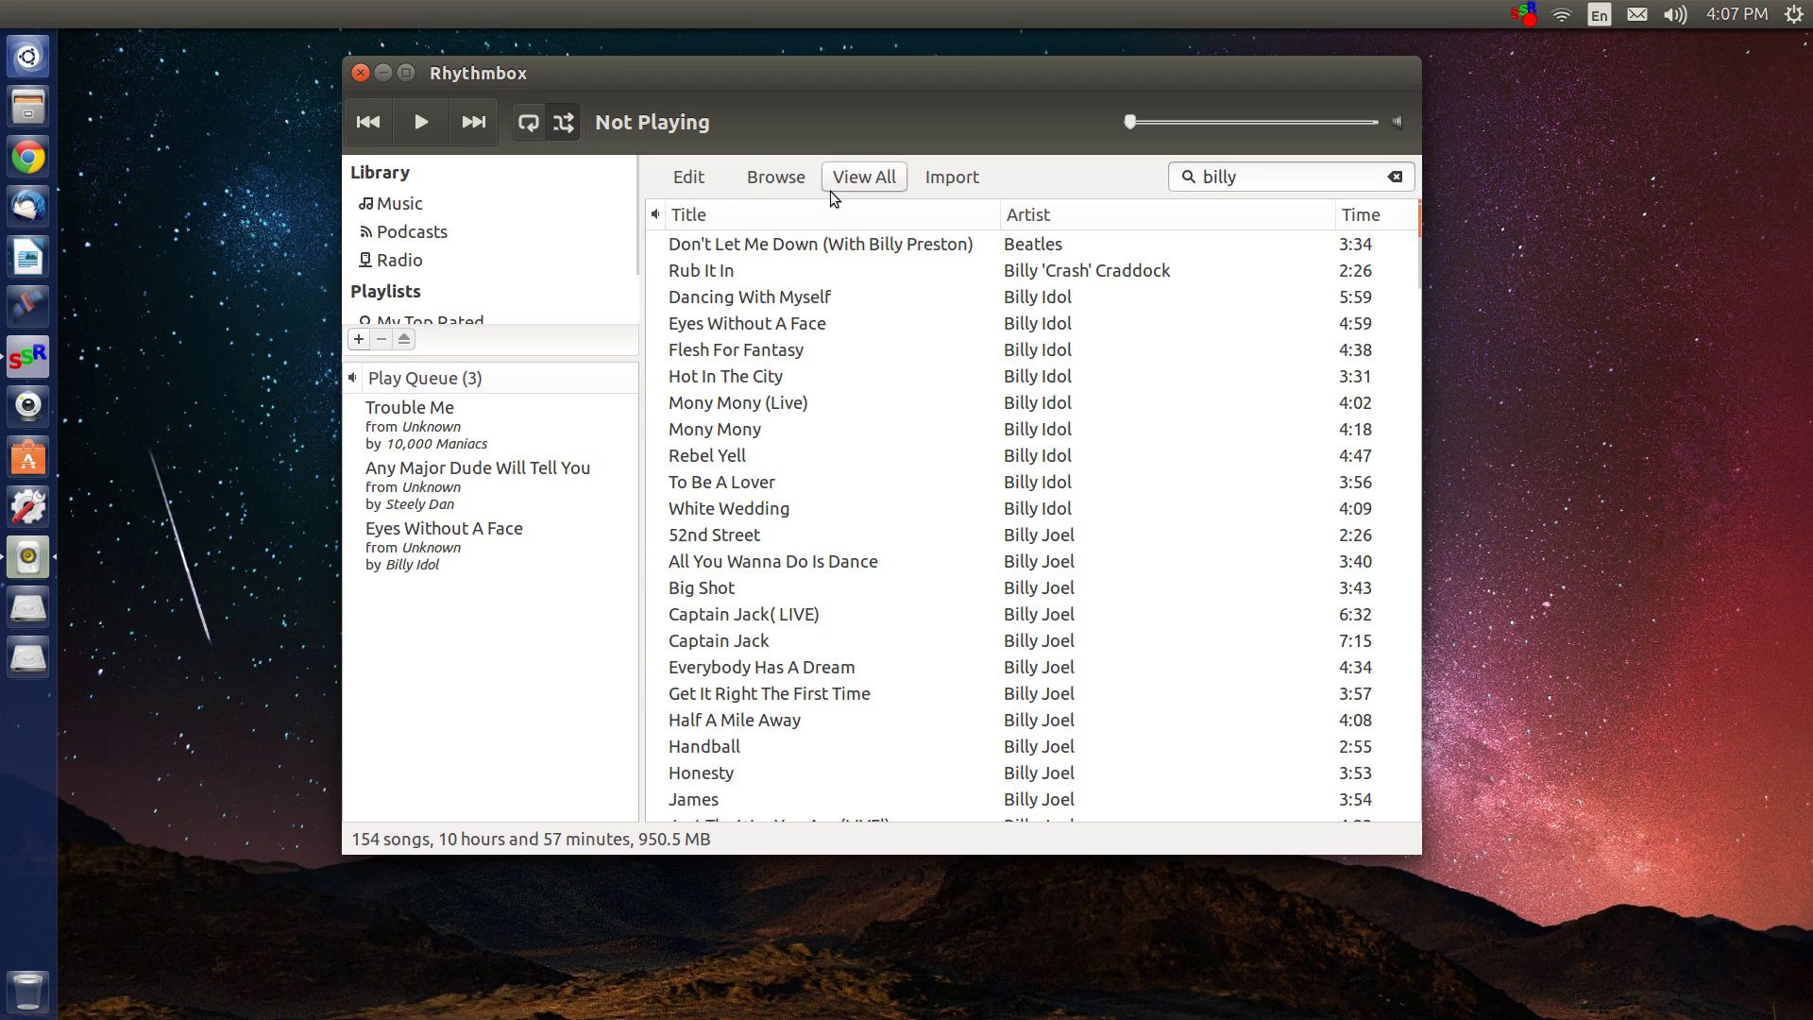
click(421, 122)
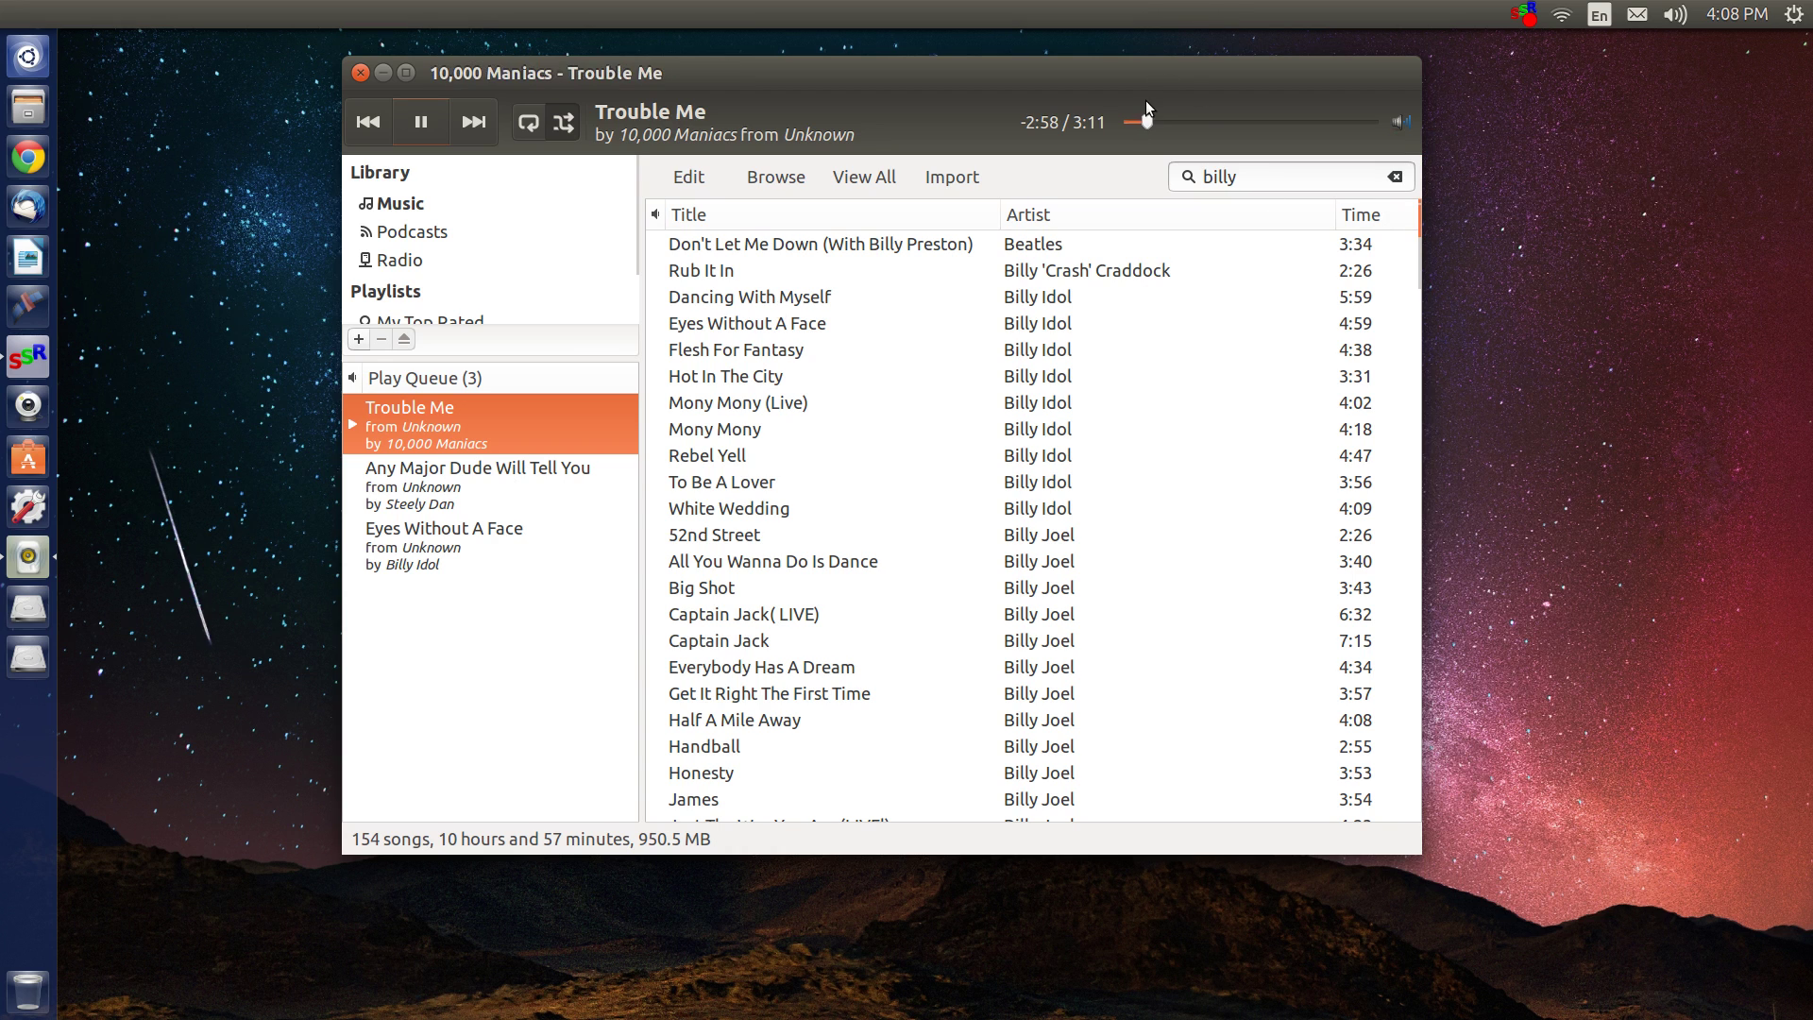
mouse_move(1146, 83)
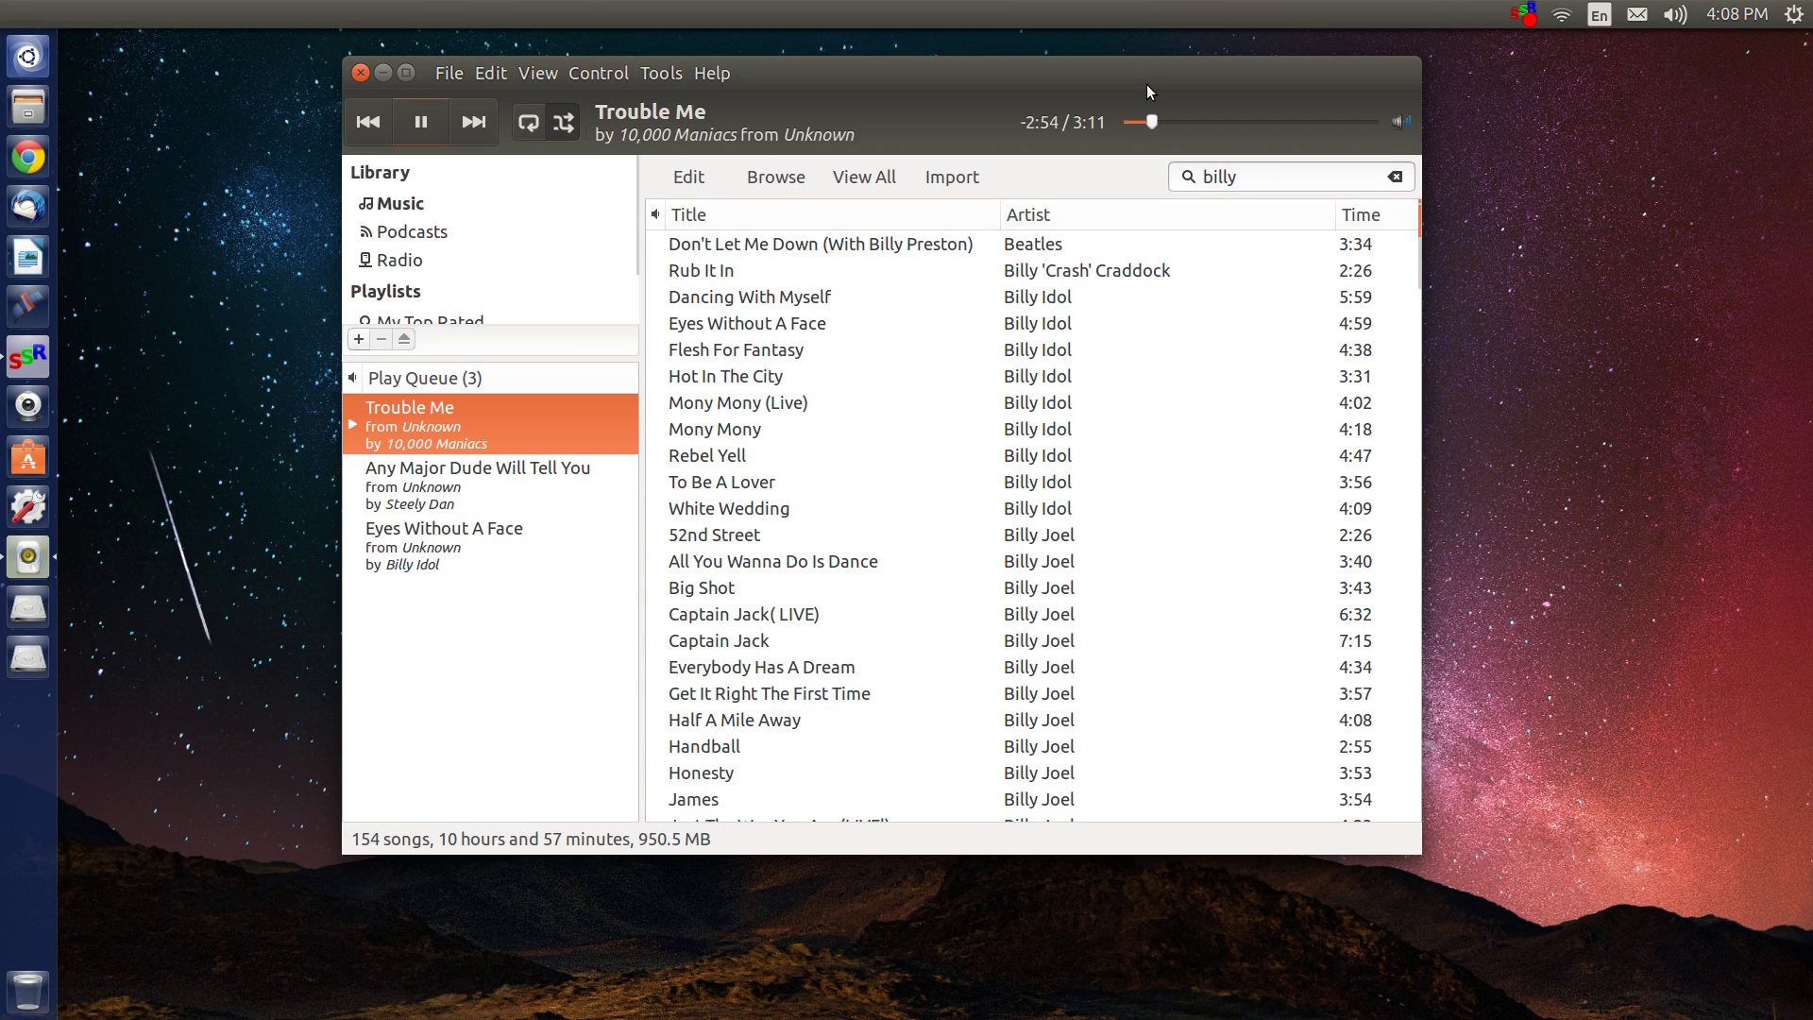
key(alt+Right)
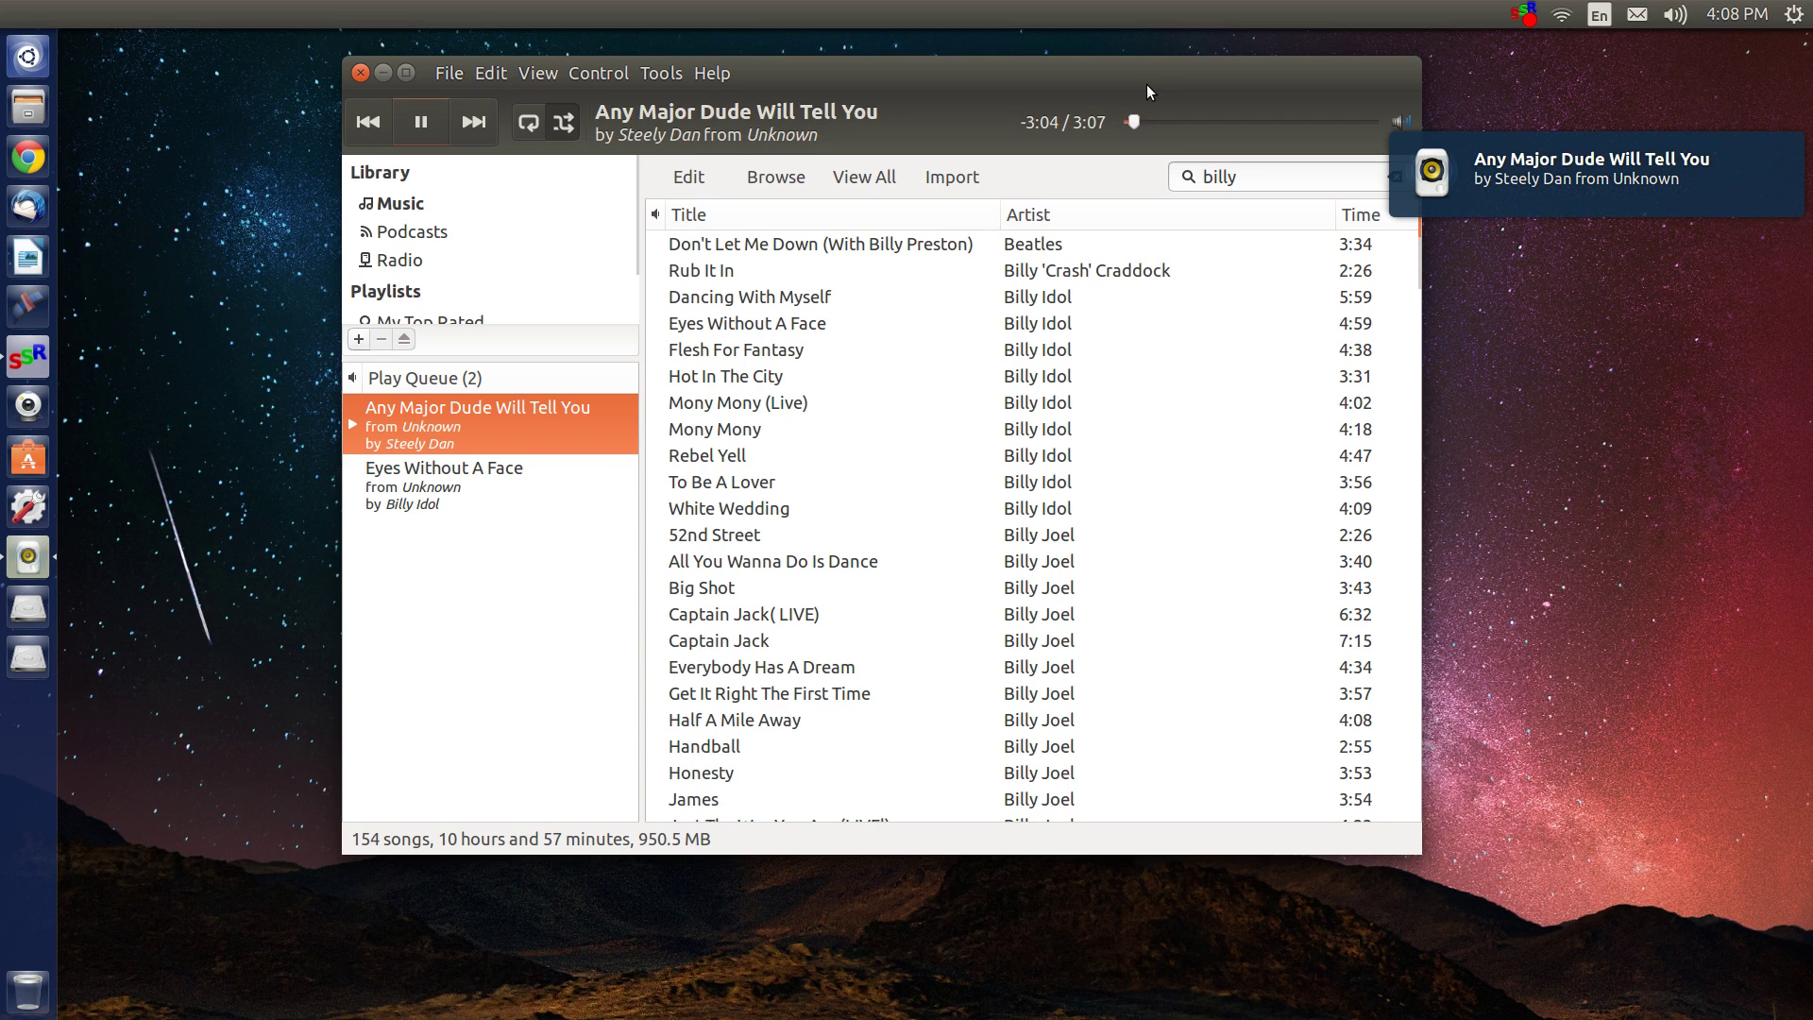
key(alt+Right)
key(alt+Right)
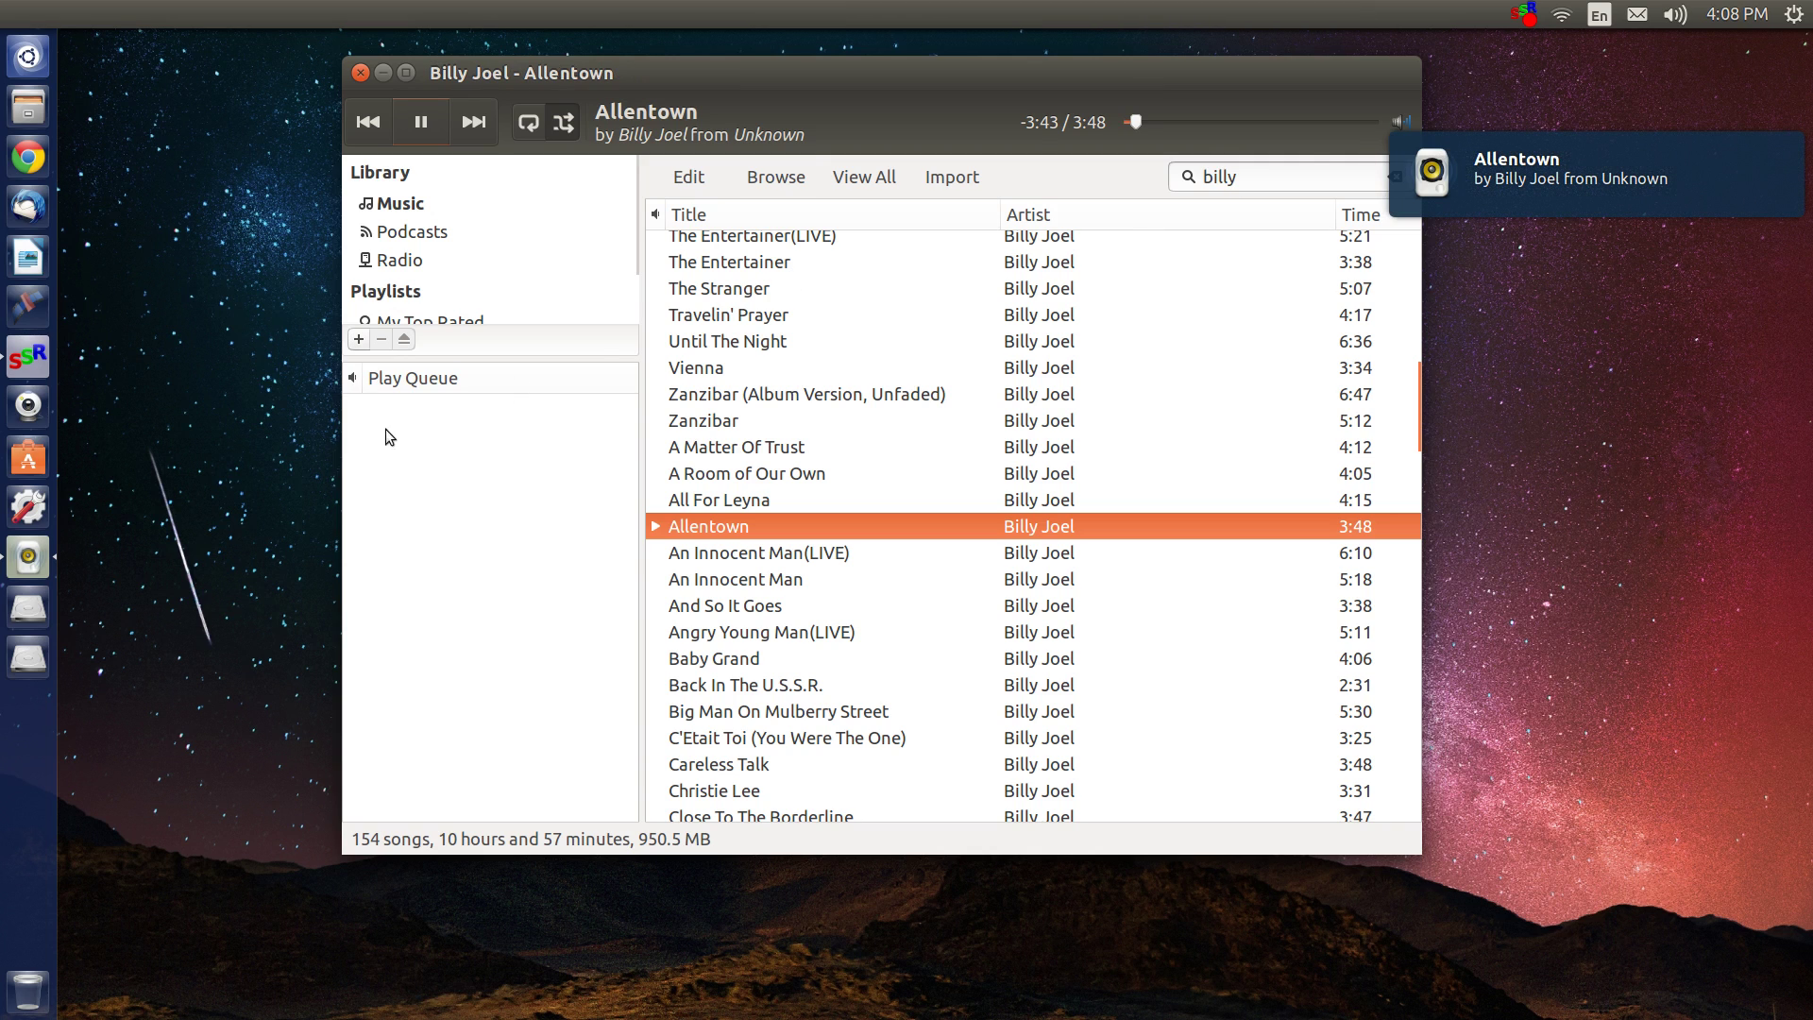
Close the player window during playback and bring it back through the system sound controls.
click(358, 77)
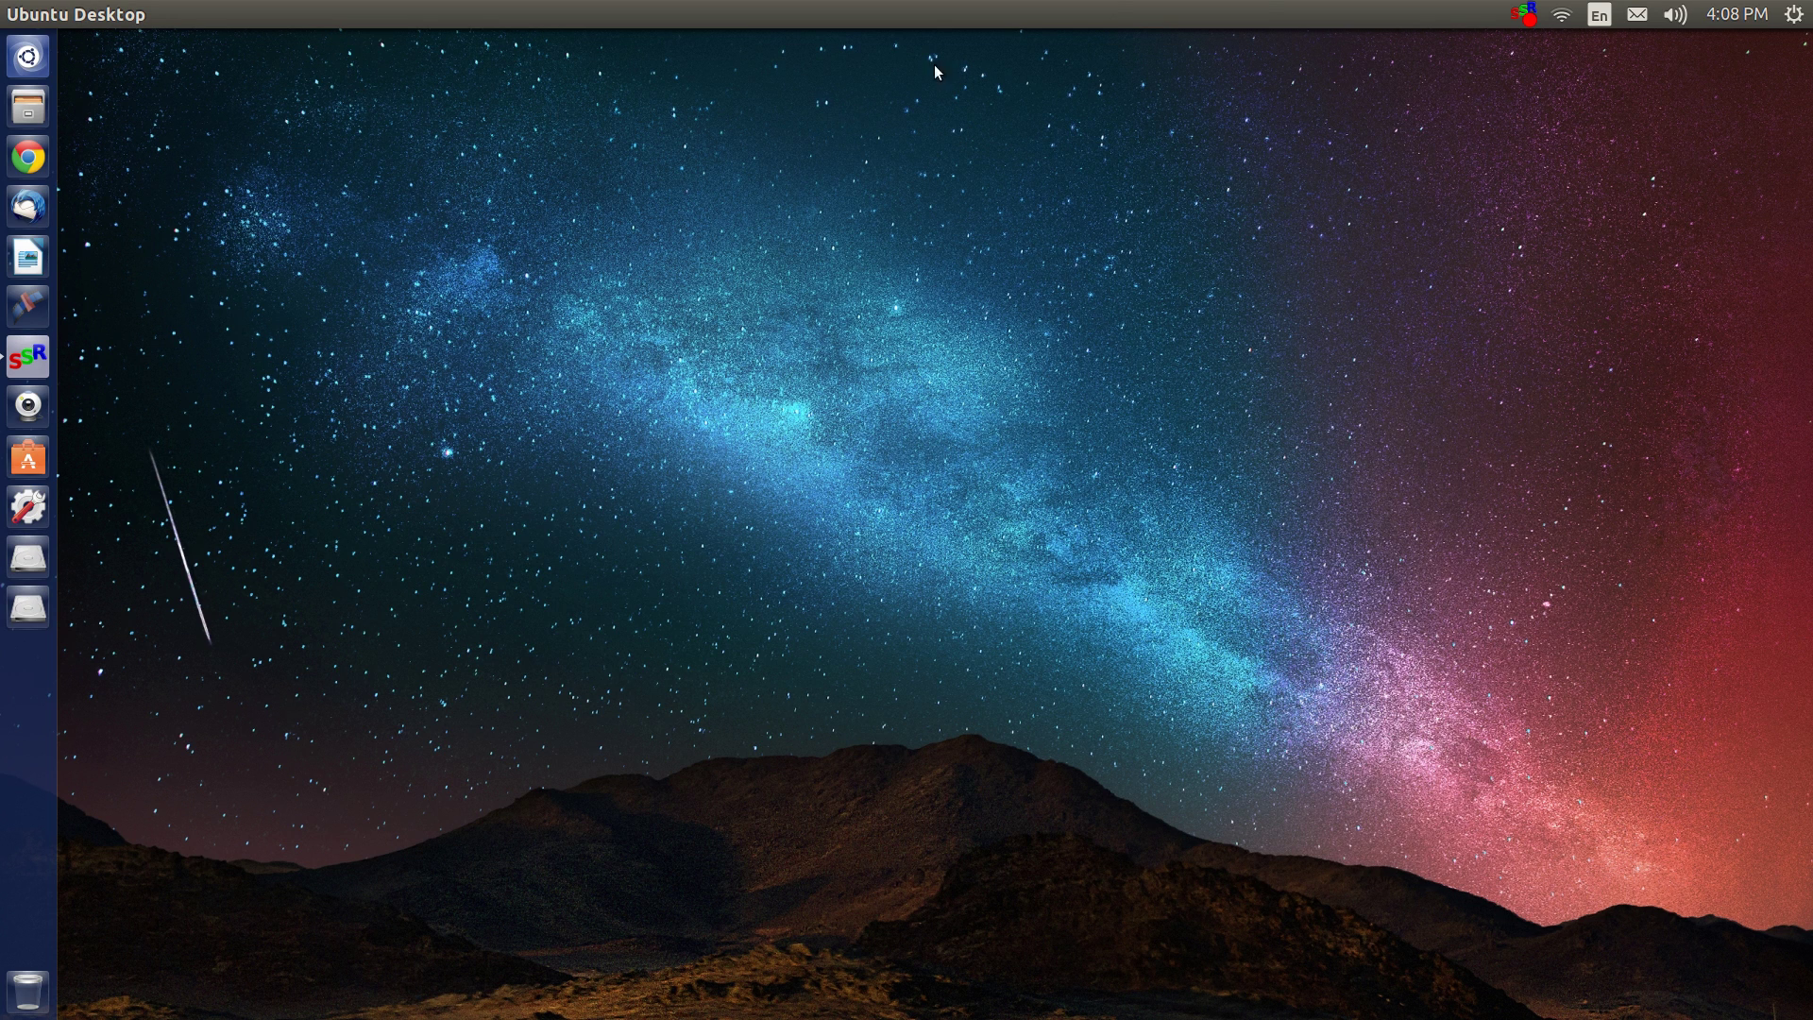
click(1672, 16)
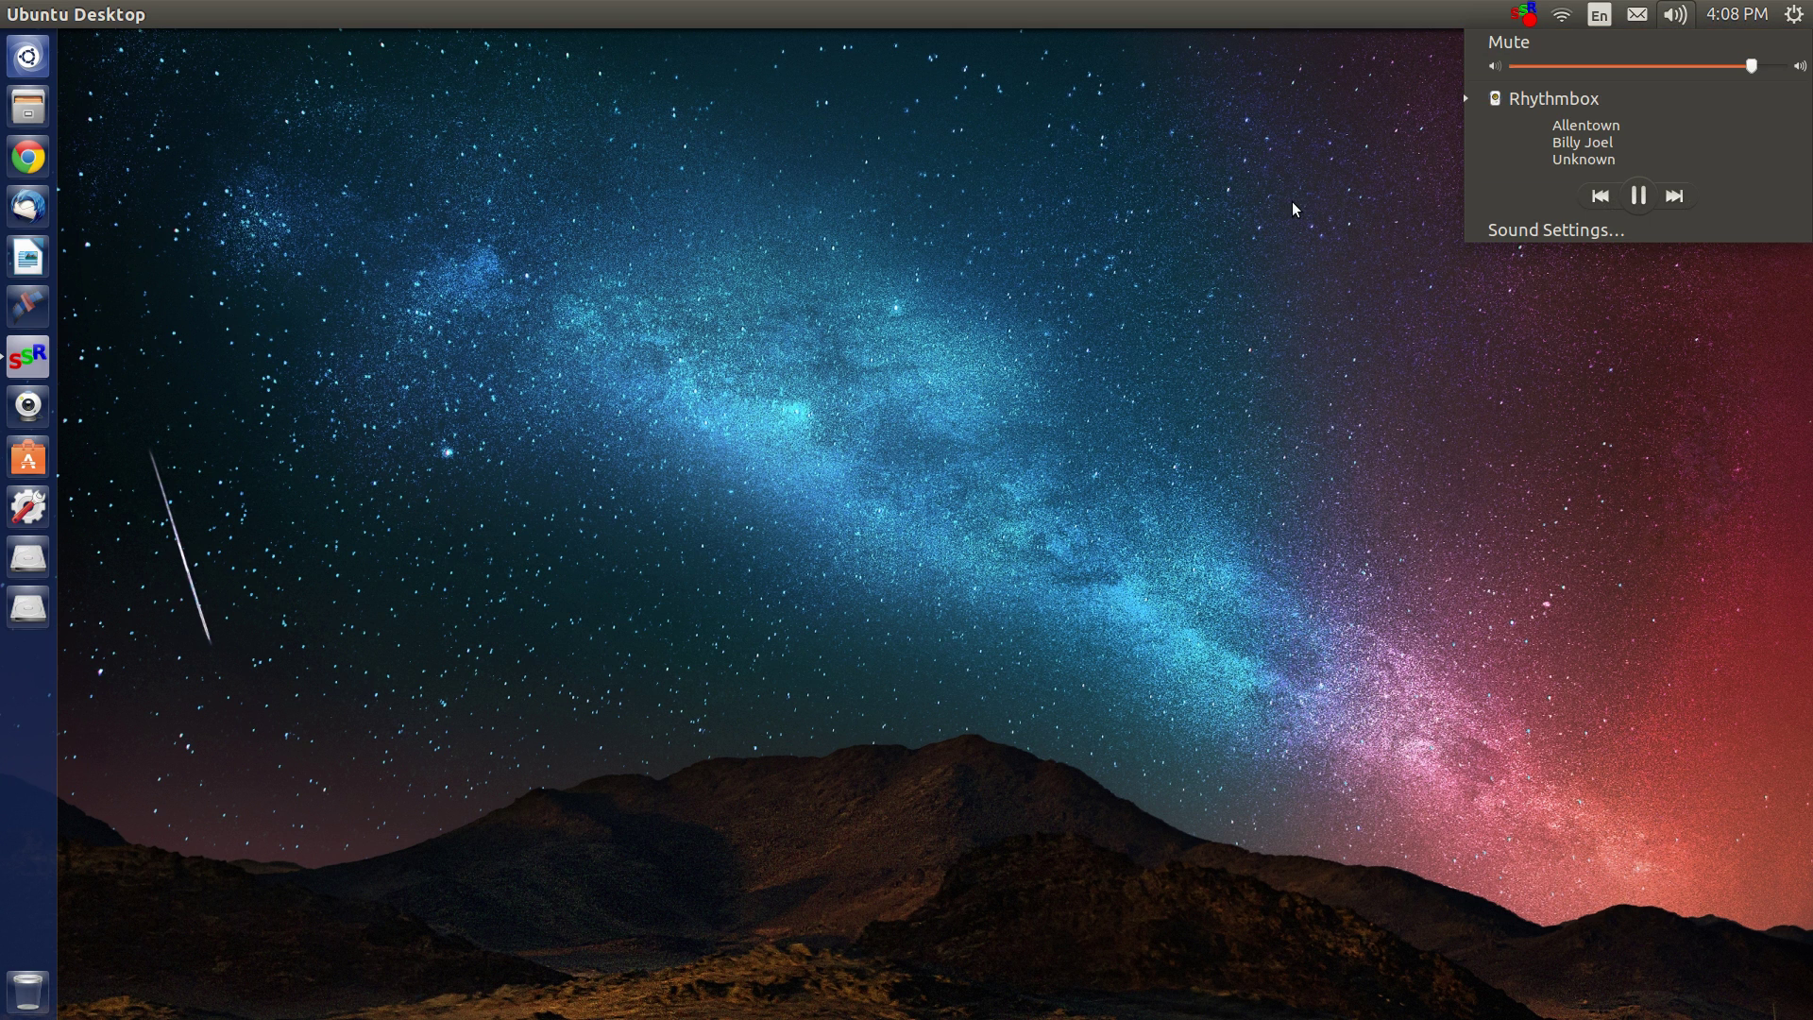
click(1230, 210)
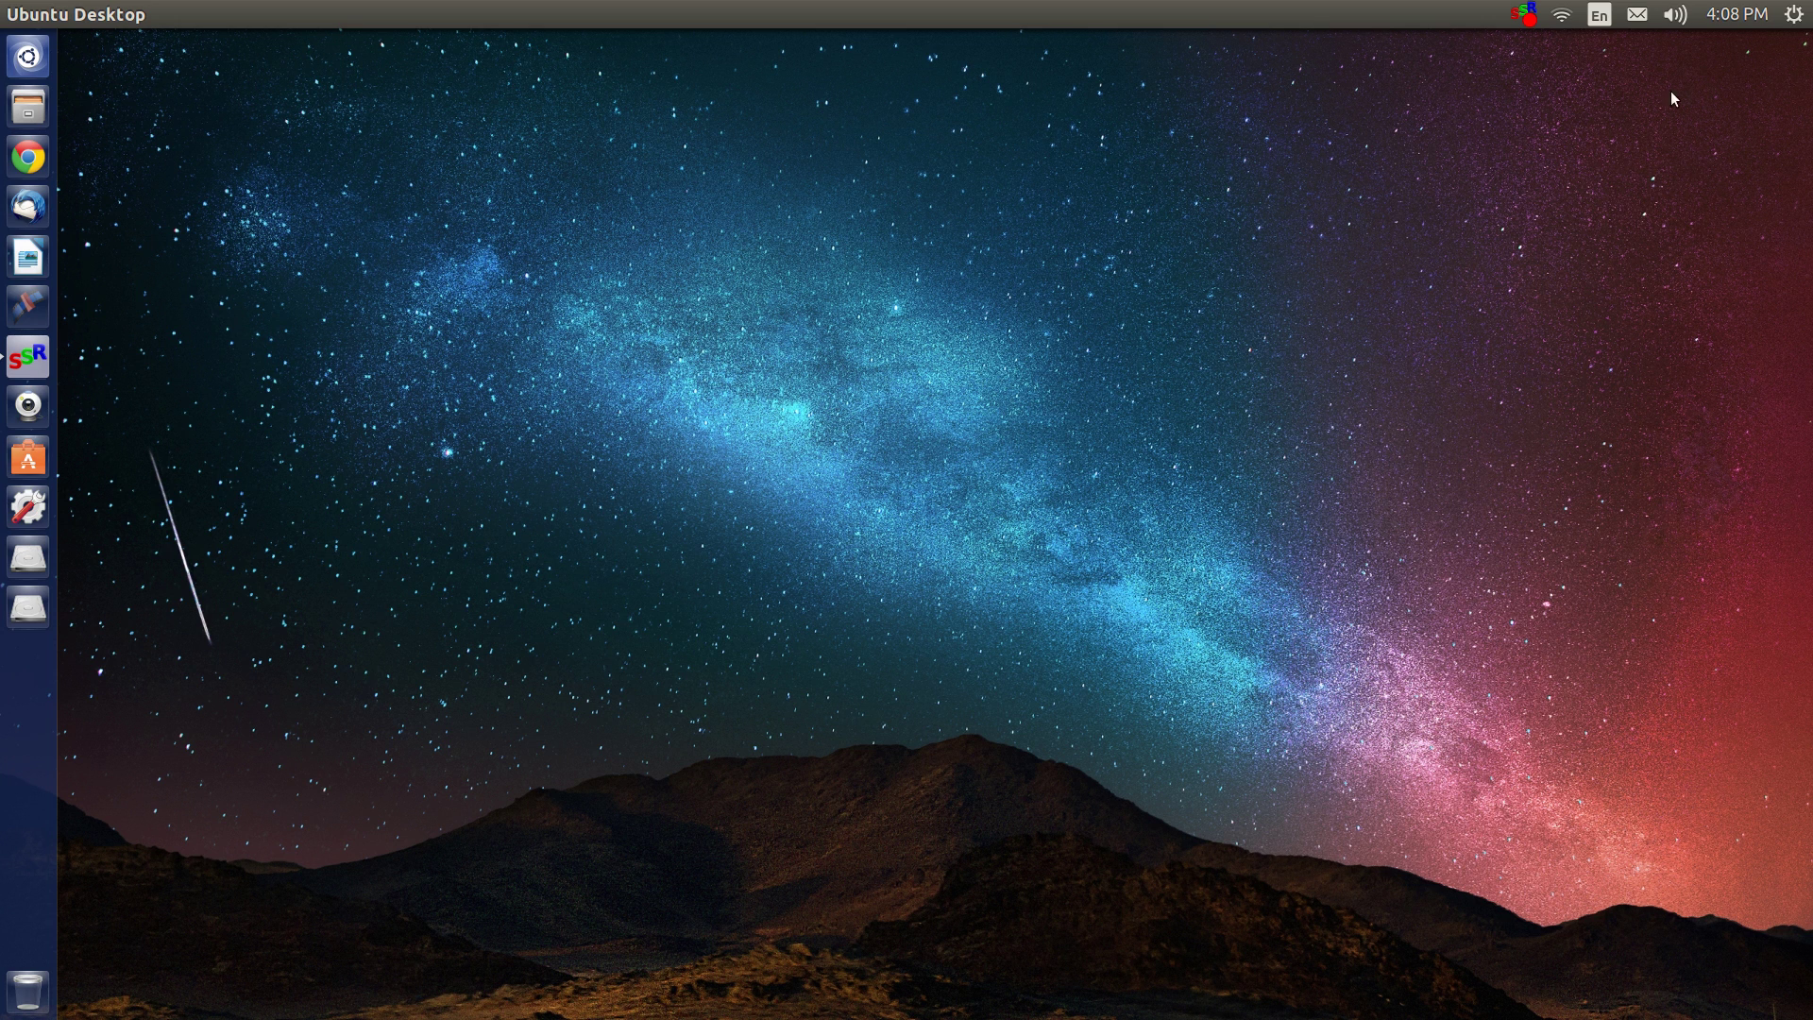
click(1675, 15)
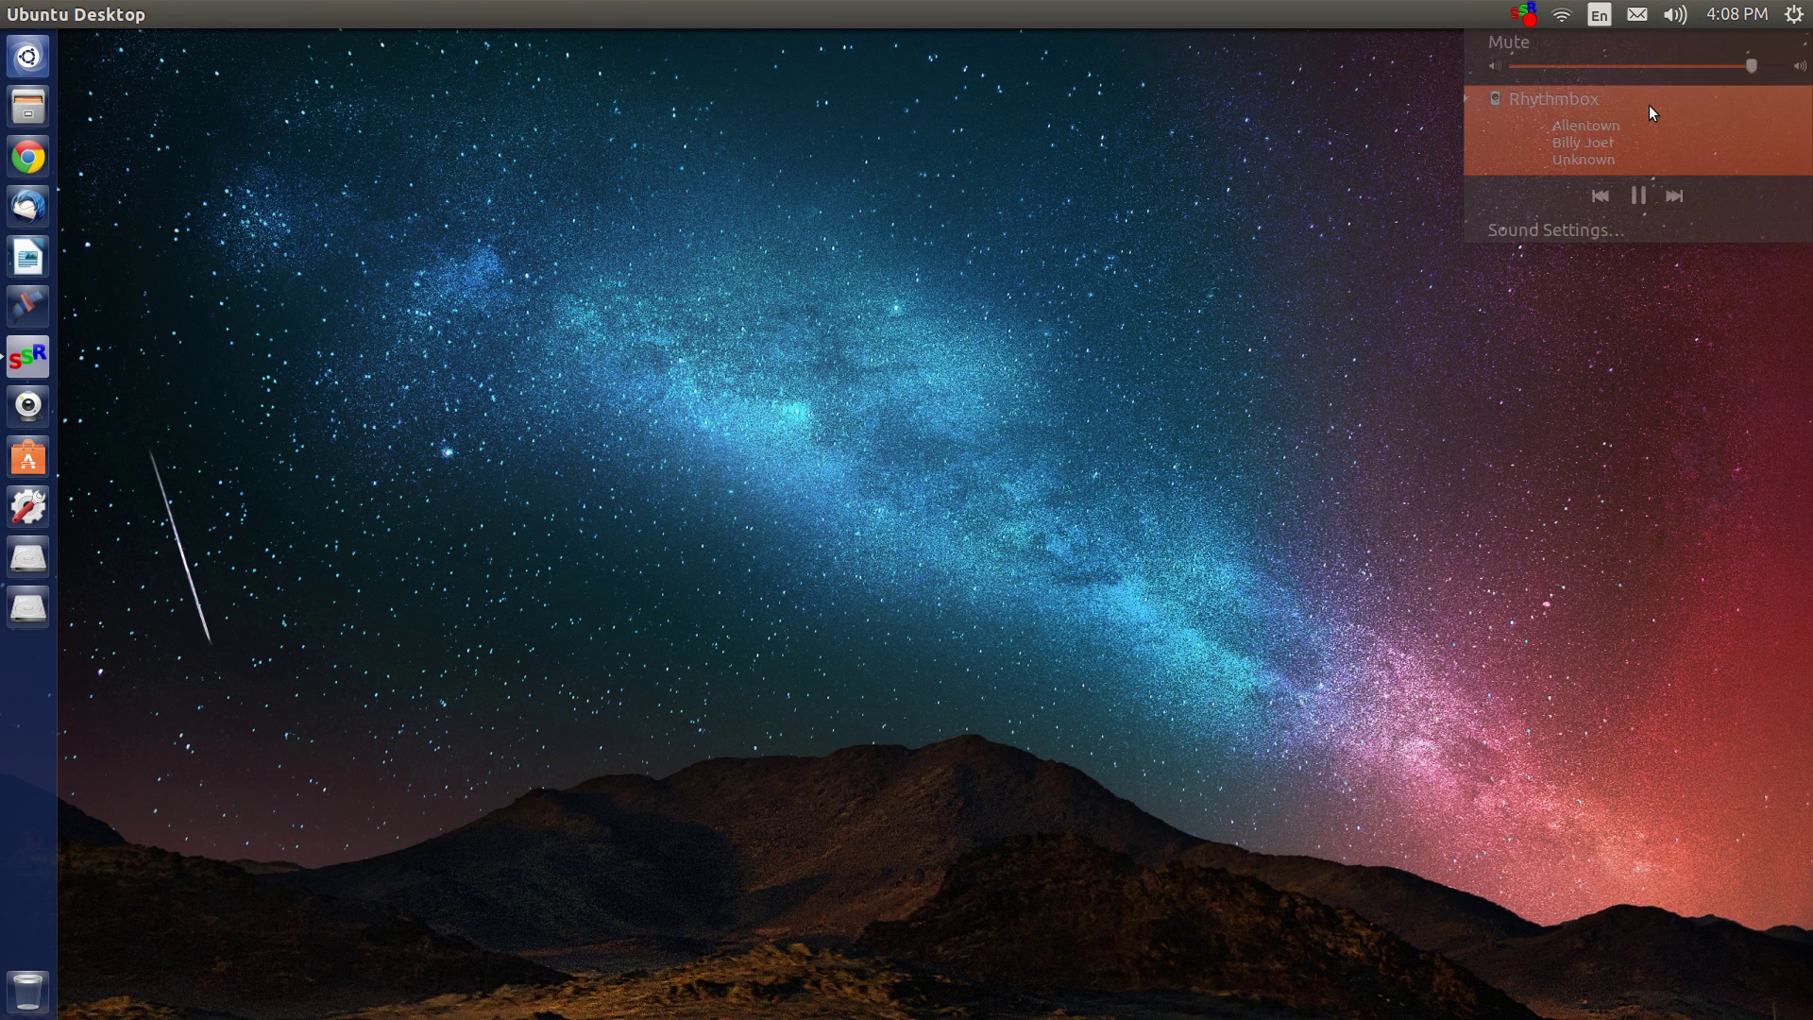
click(1648, 105)
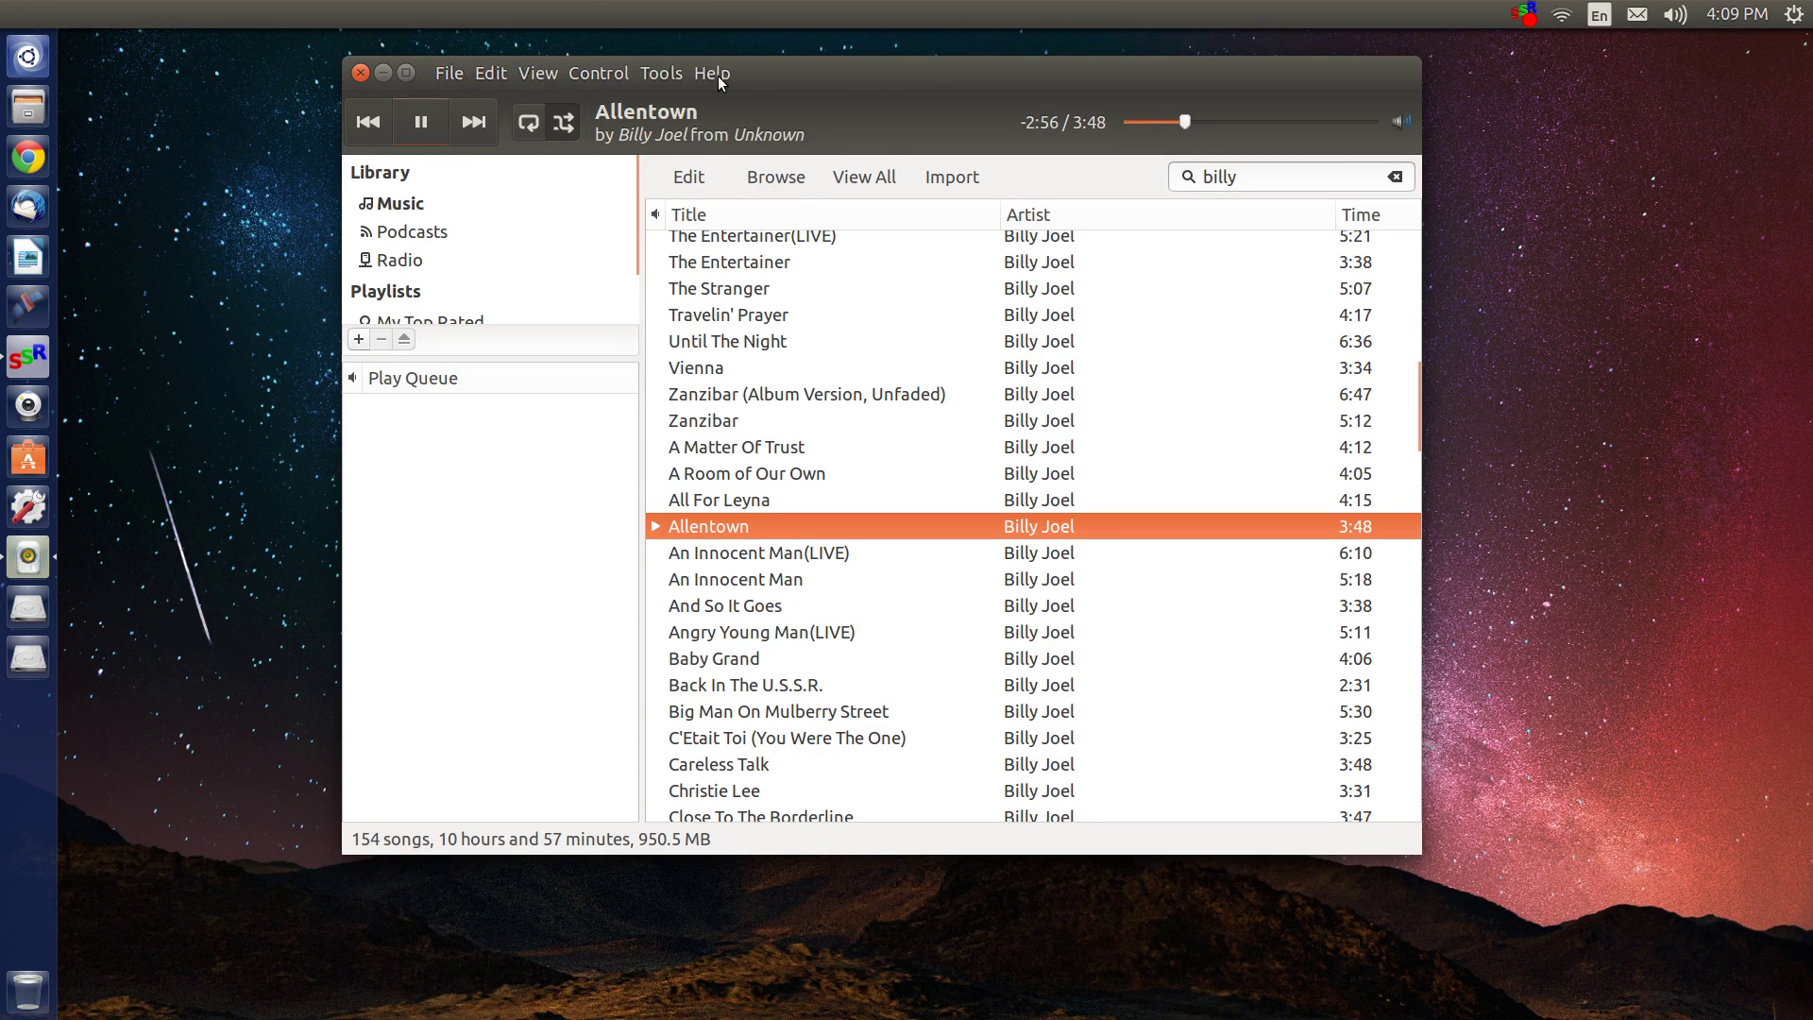
Switch the player to fullscreen and add "Leave A Tender Moment Alone" by Billy Joel to the play queue.
click(534, 76)
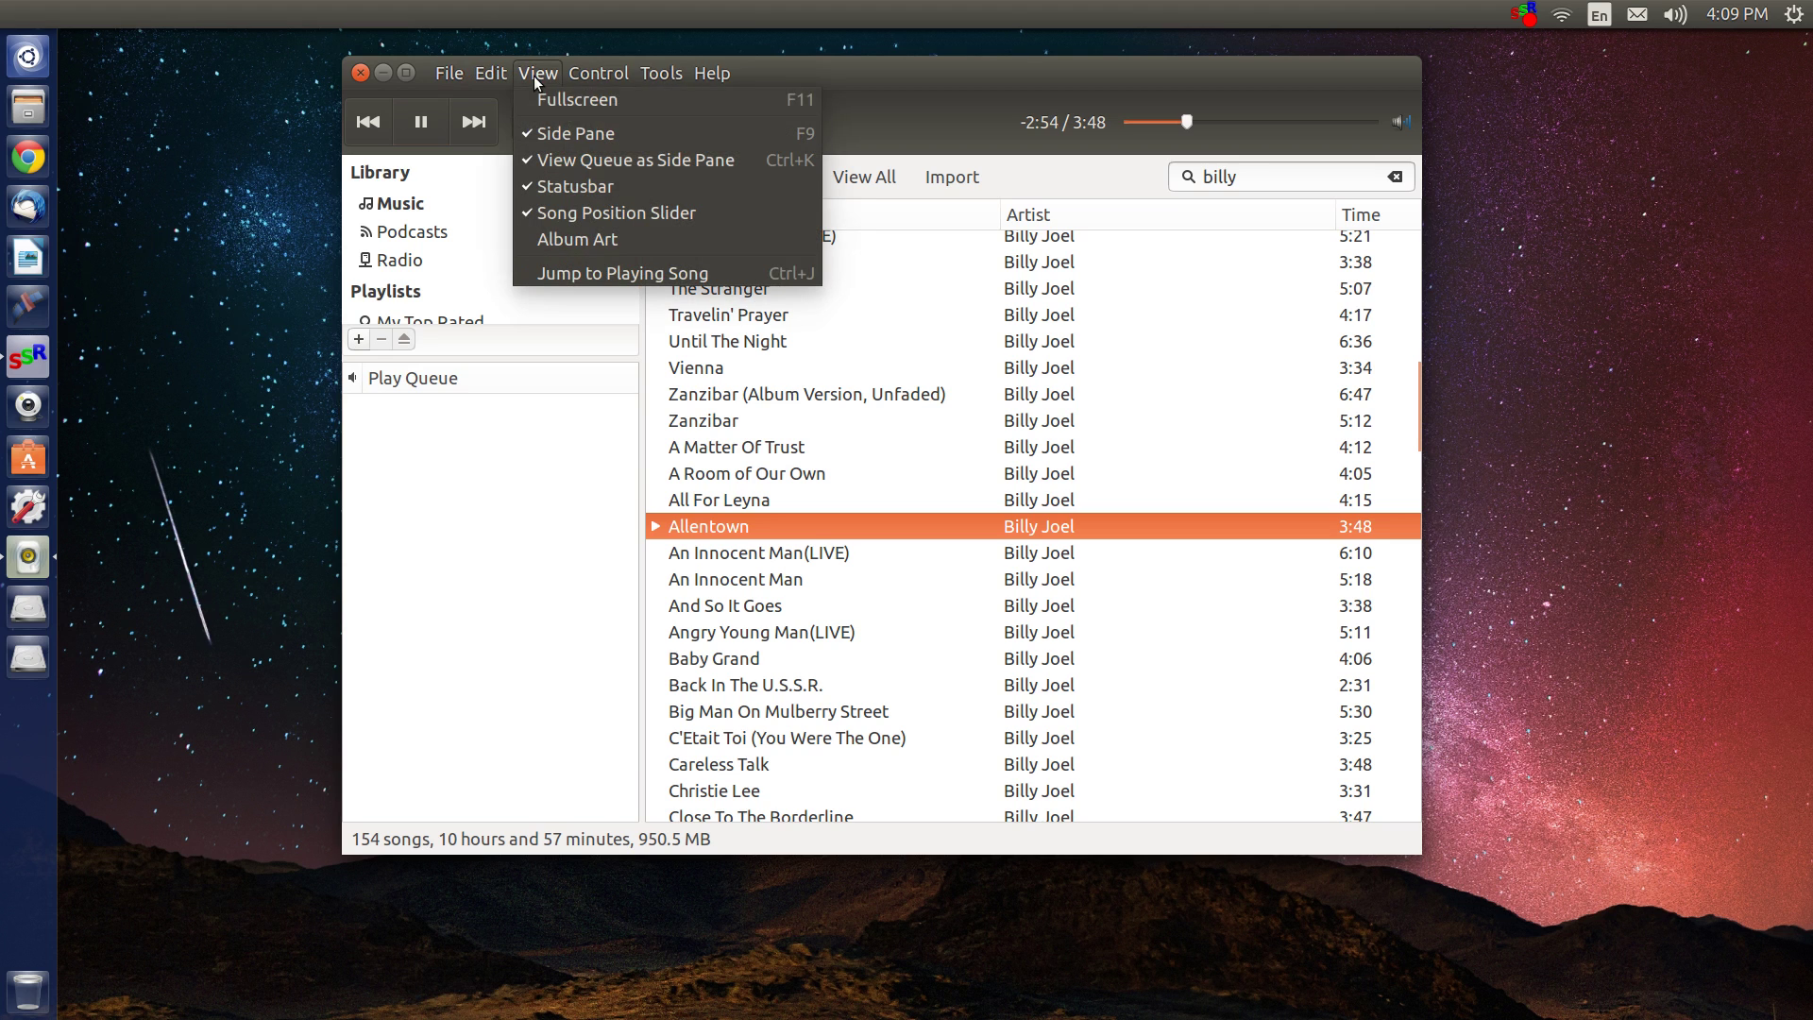
click(585, 100)
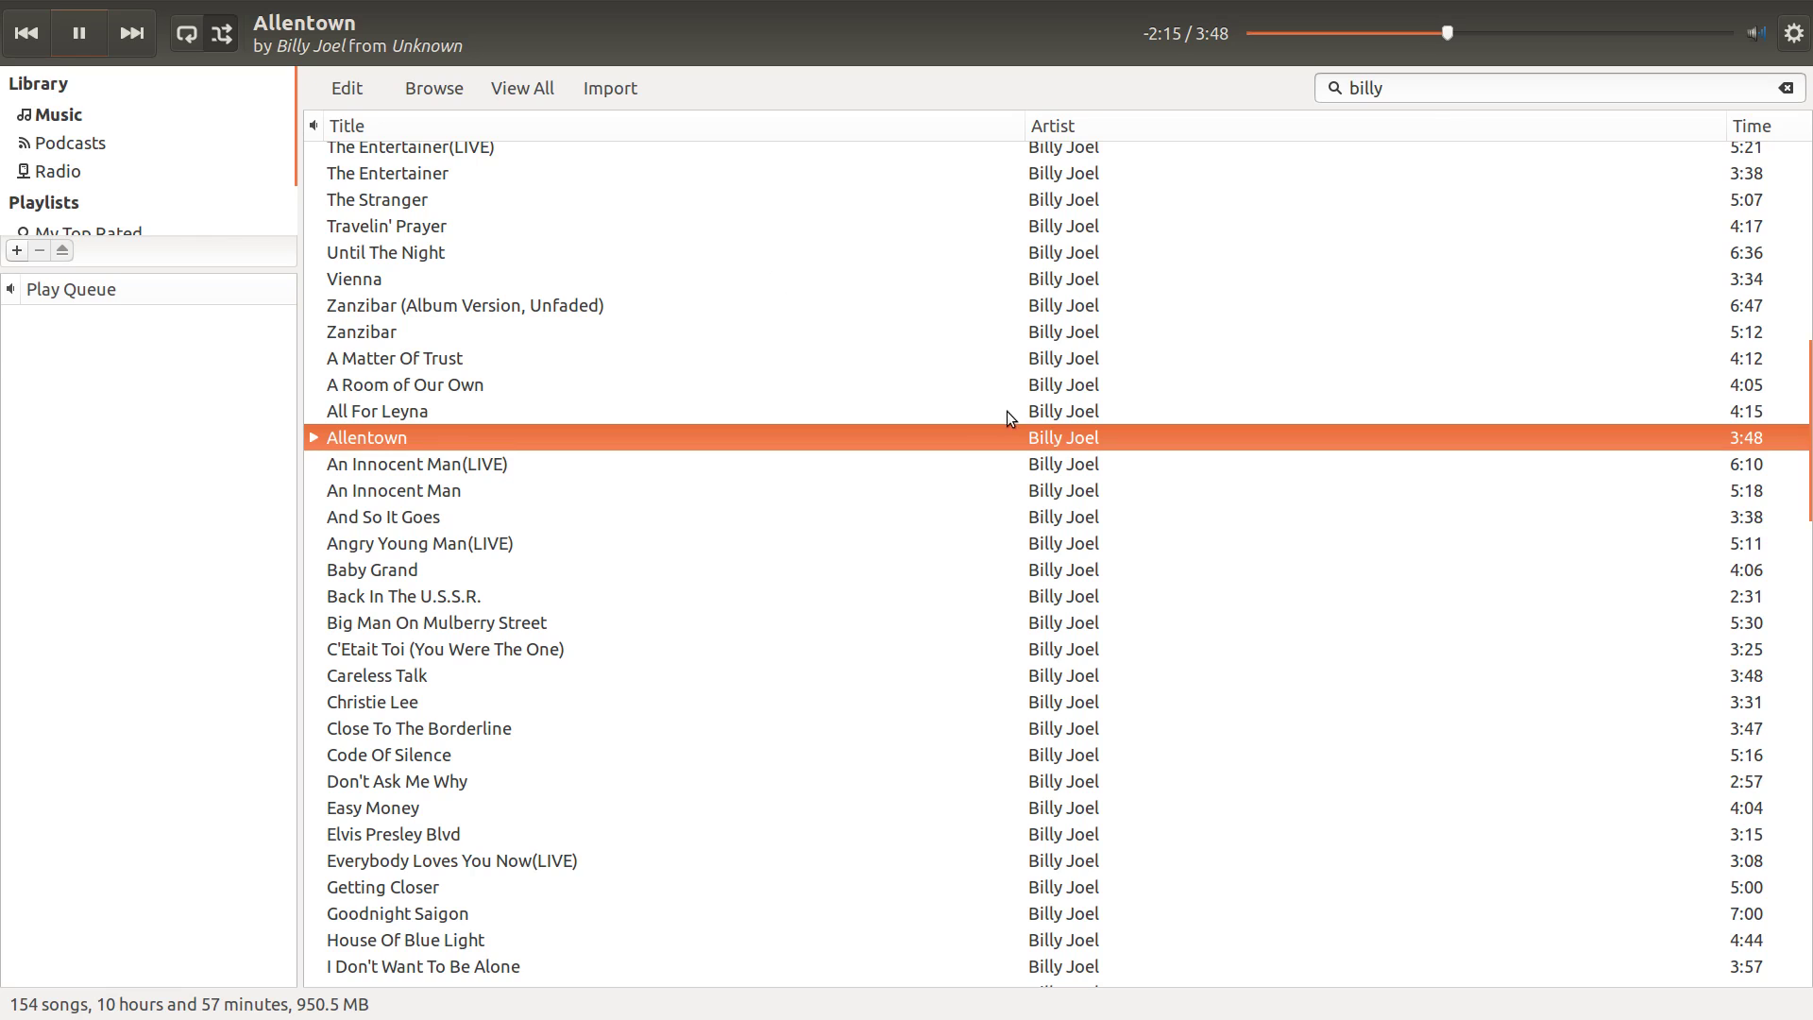
scroll(955, 575, down, 8)
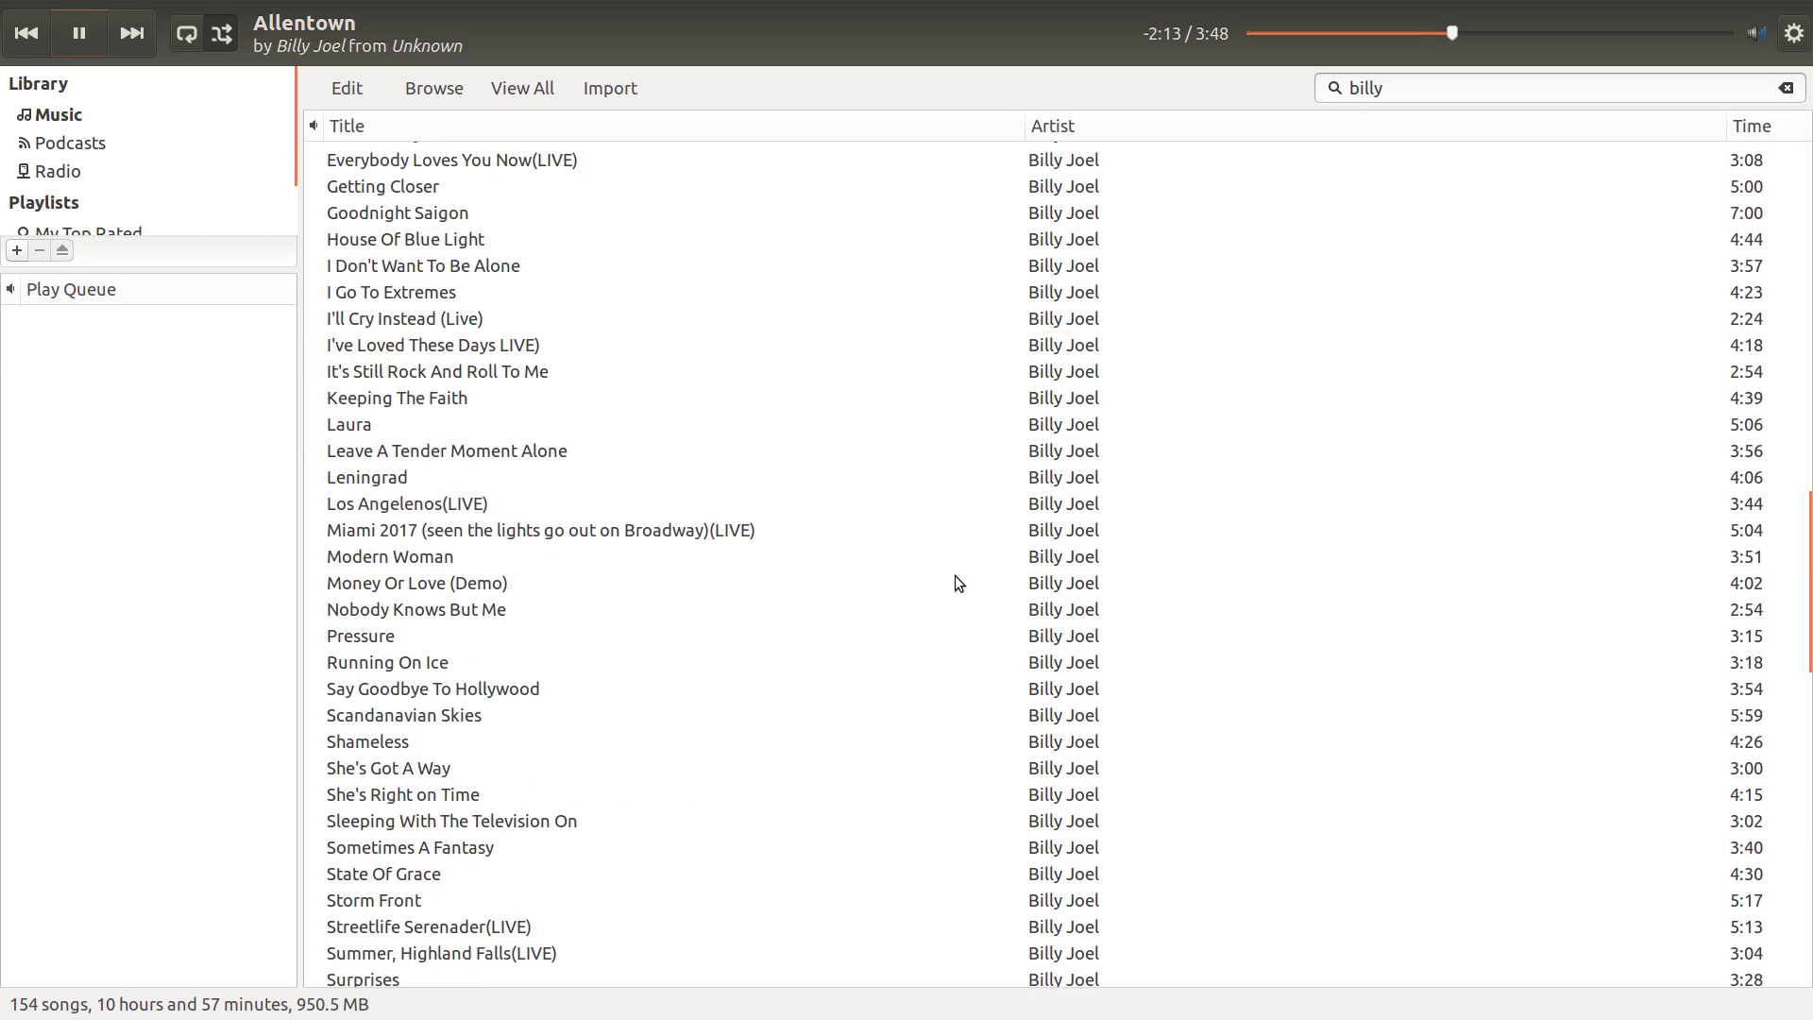
click(610, 441)
drag(88, 495, 88, 495)
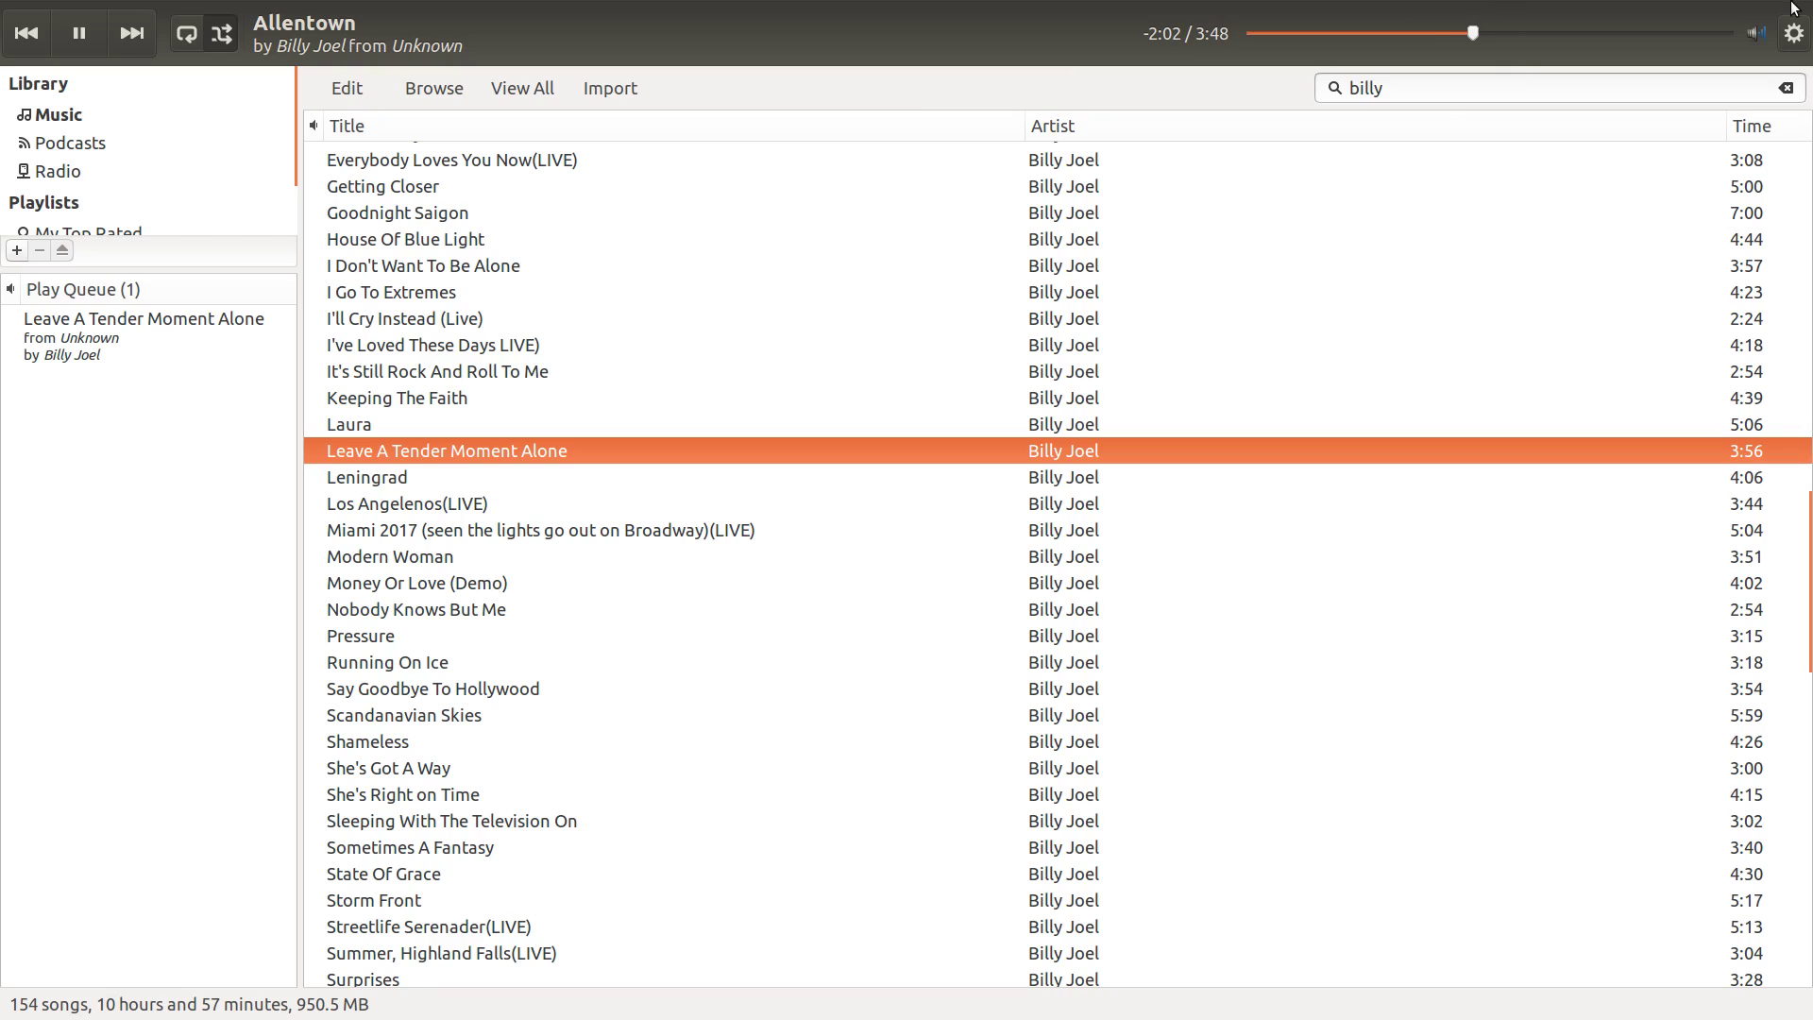
Turn off Party Mode to leave the fullscreen view, and close the player window.
click(1796, 34)
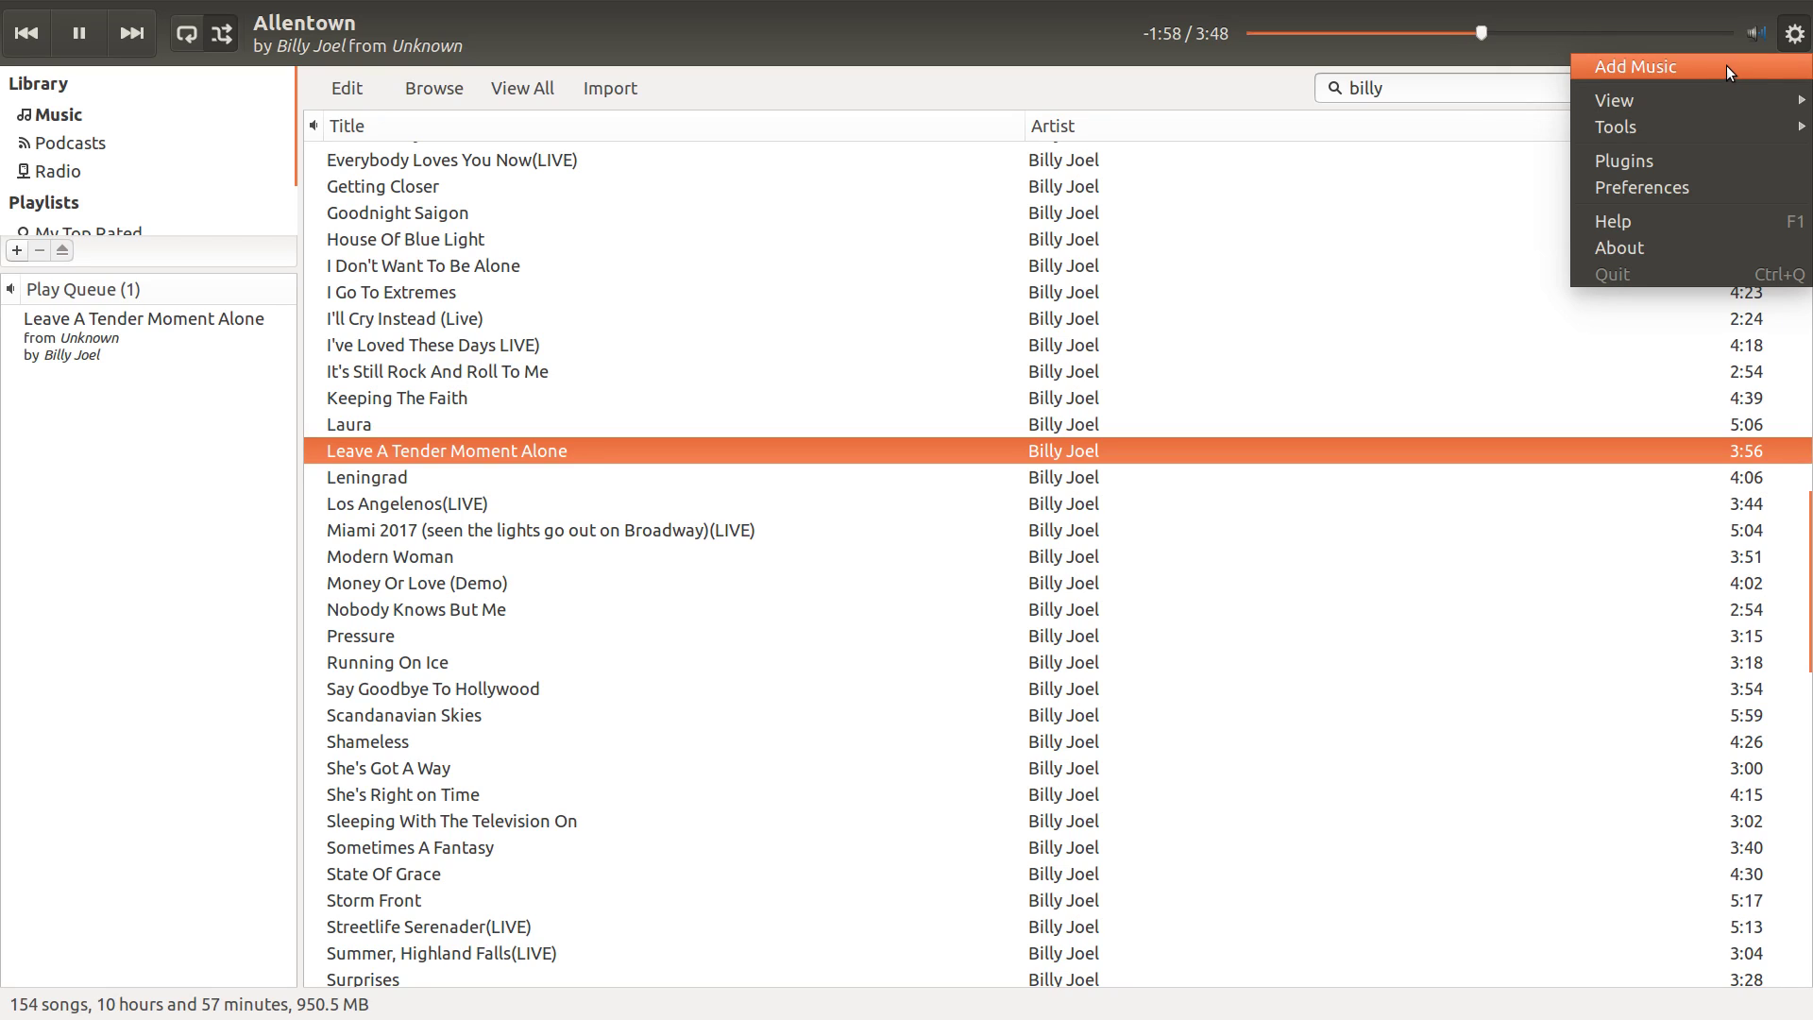
mouse_move(1703, 105)
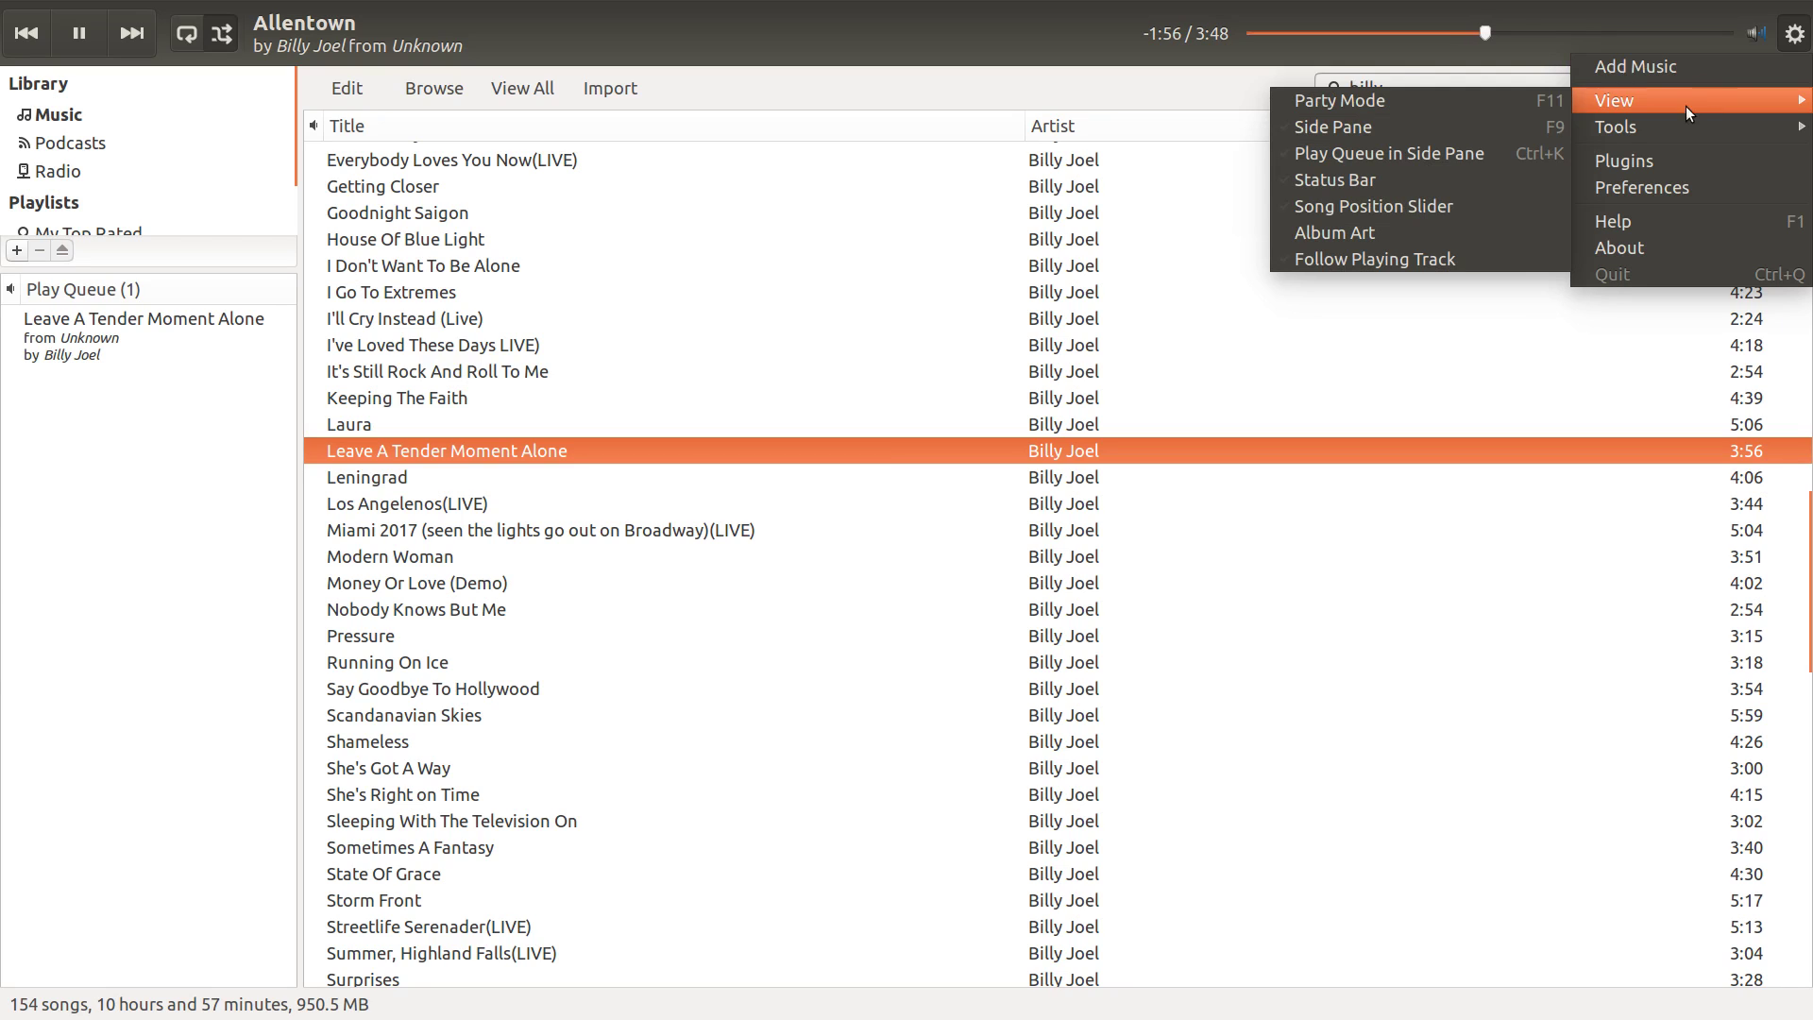
click(1373, 109)
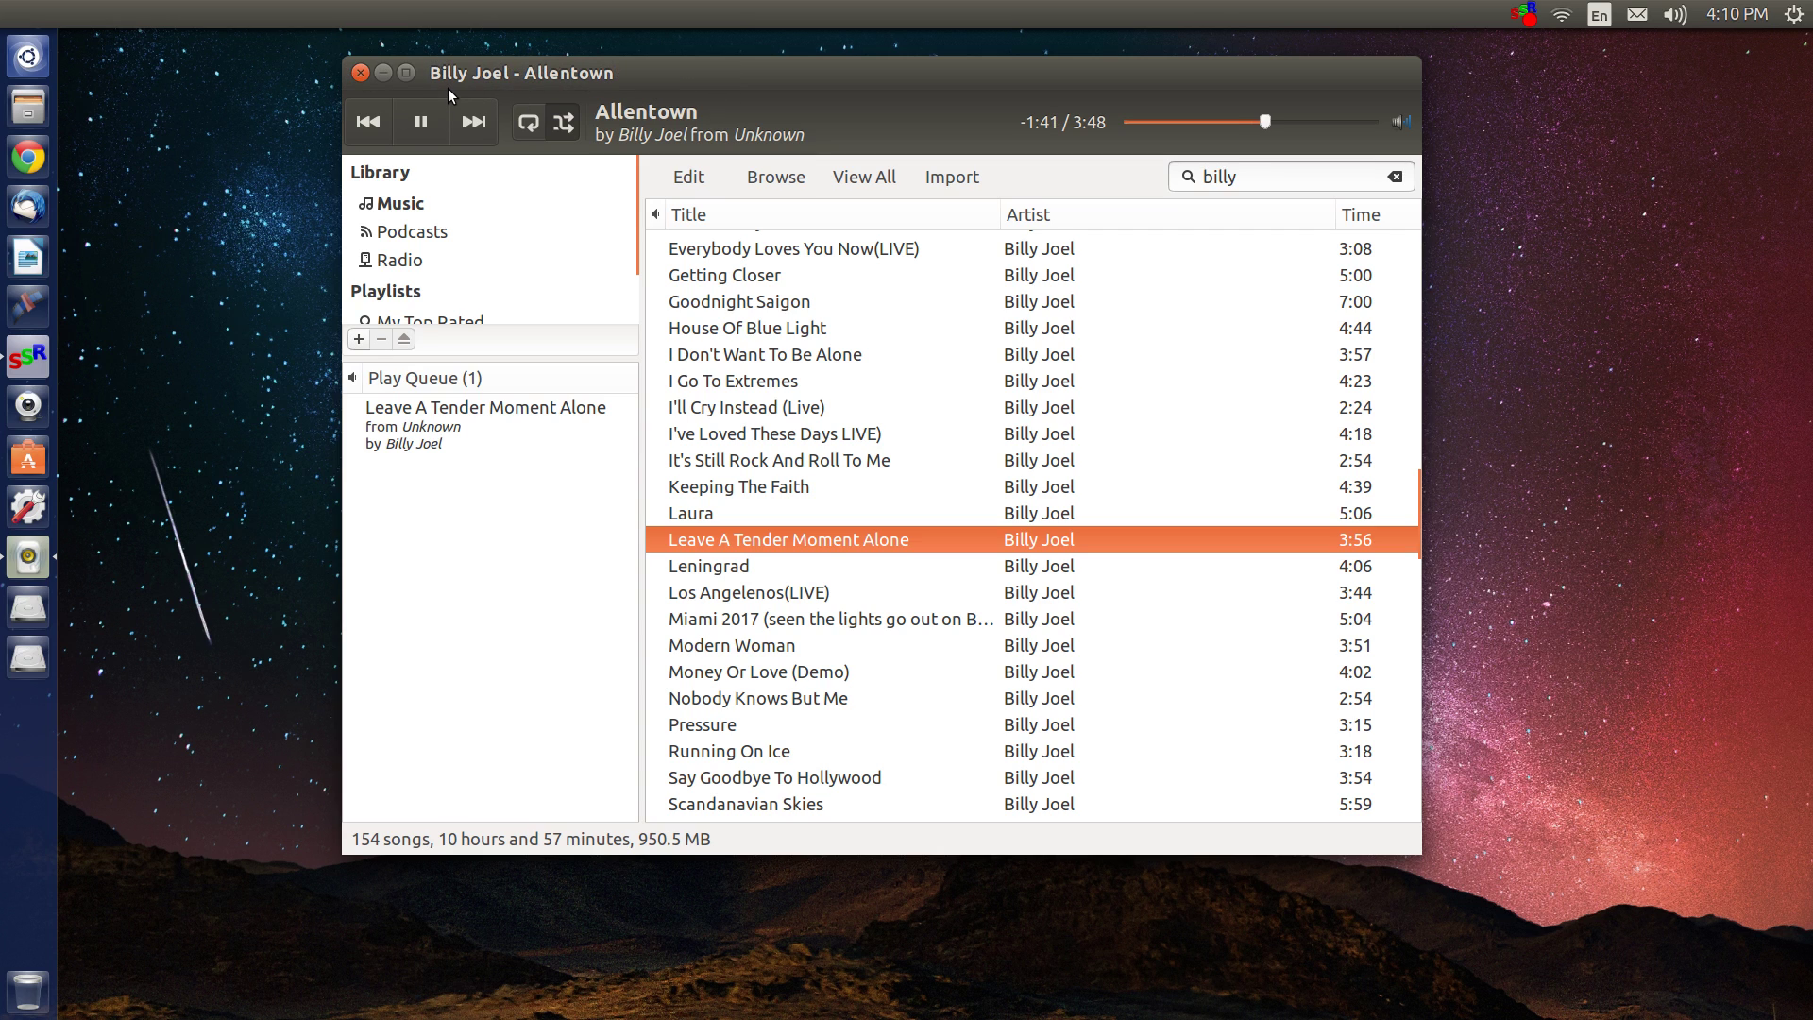
click(448, 75)
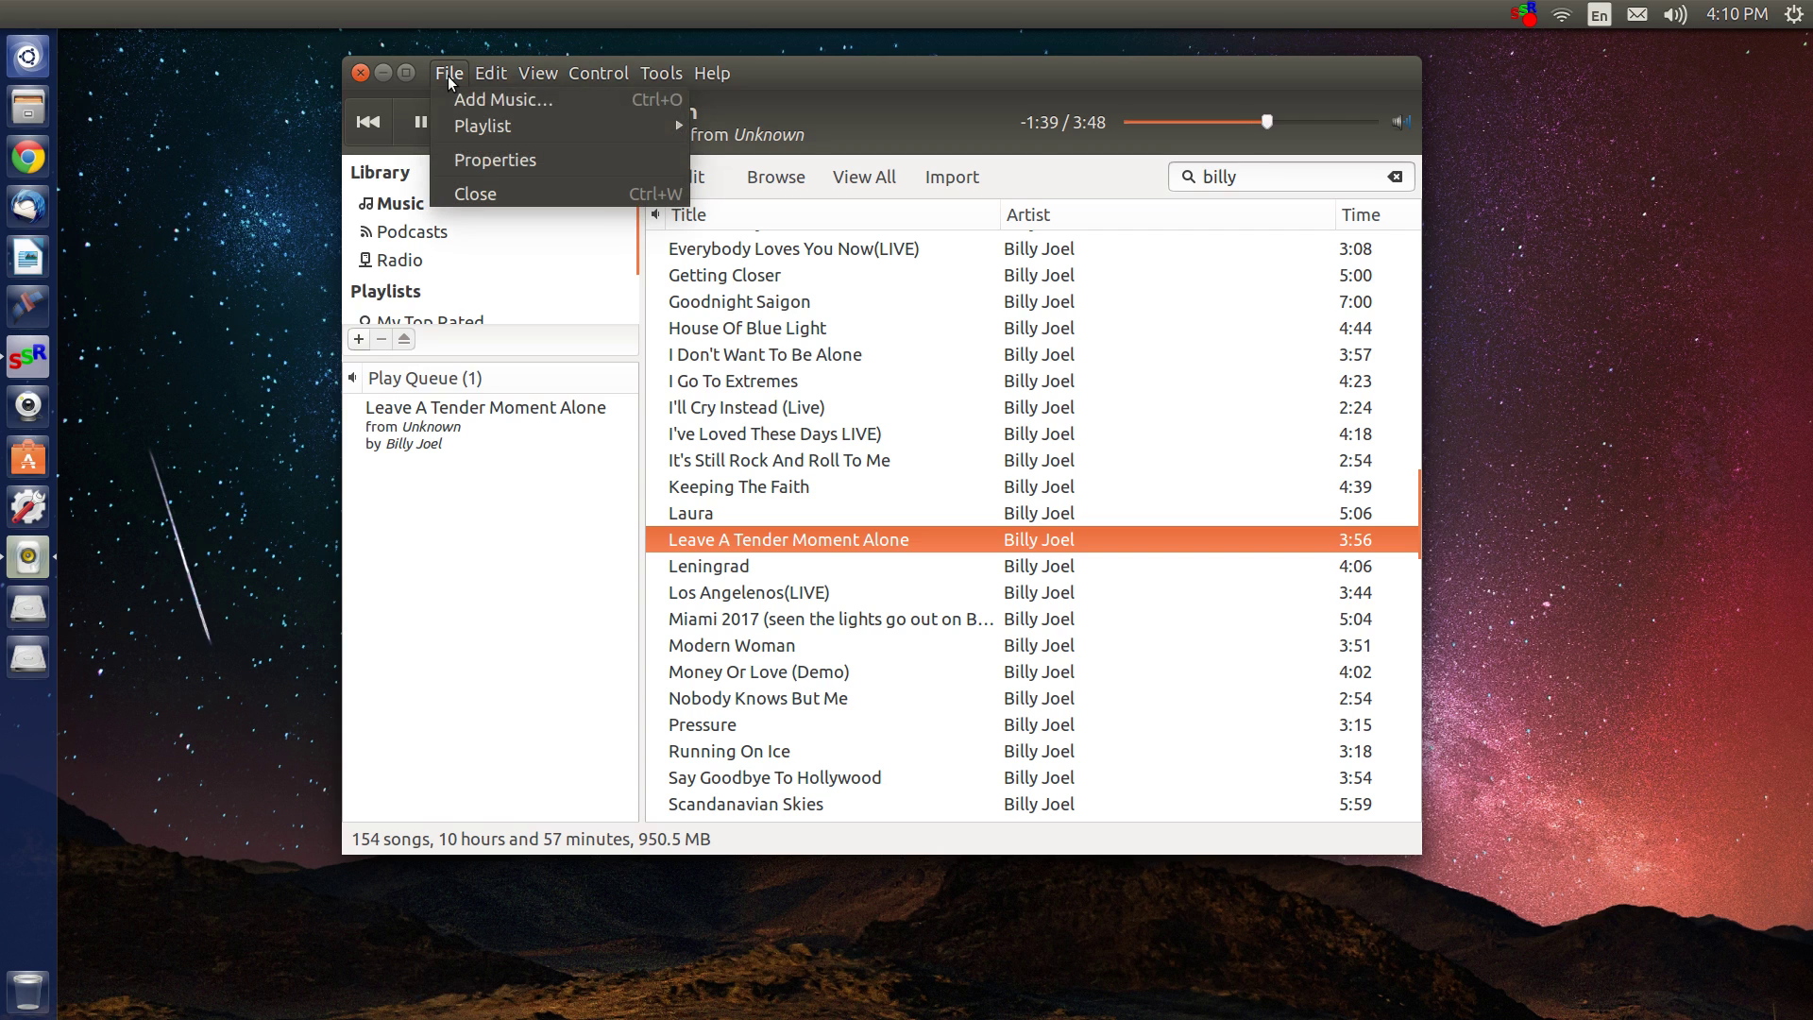
click(587, 189)
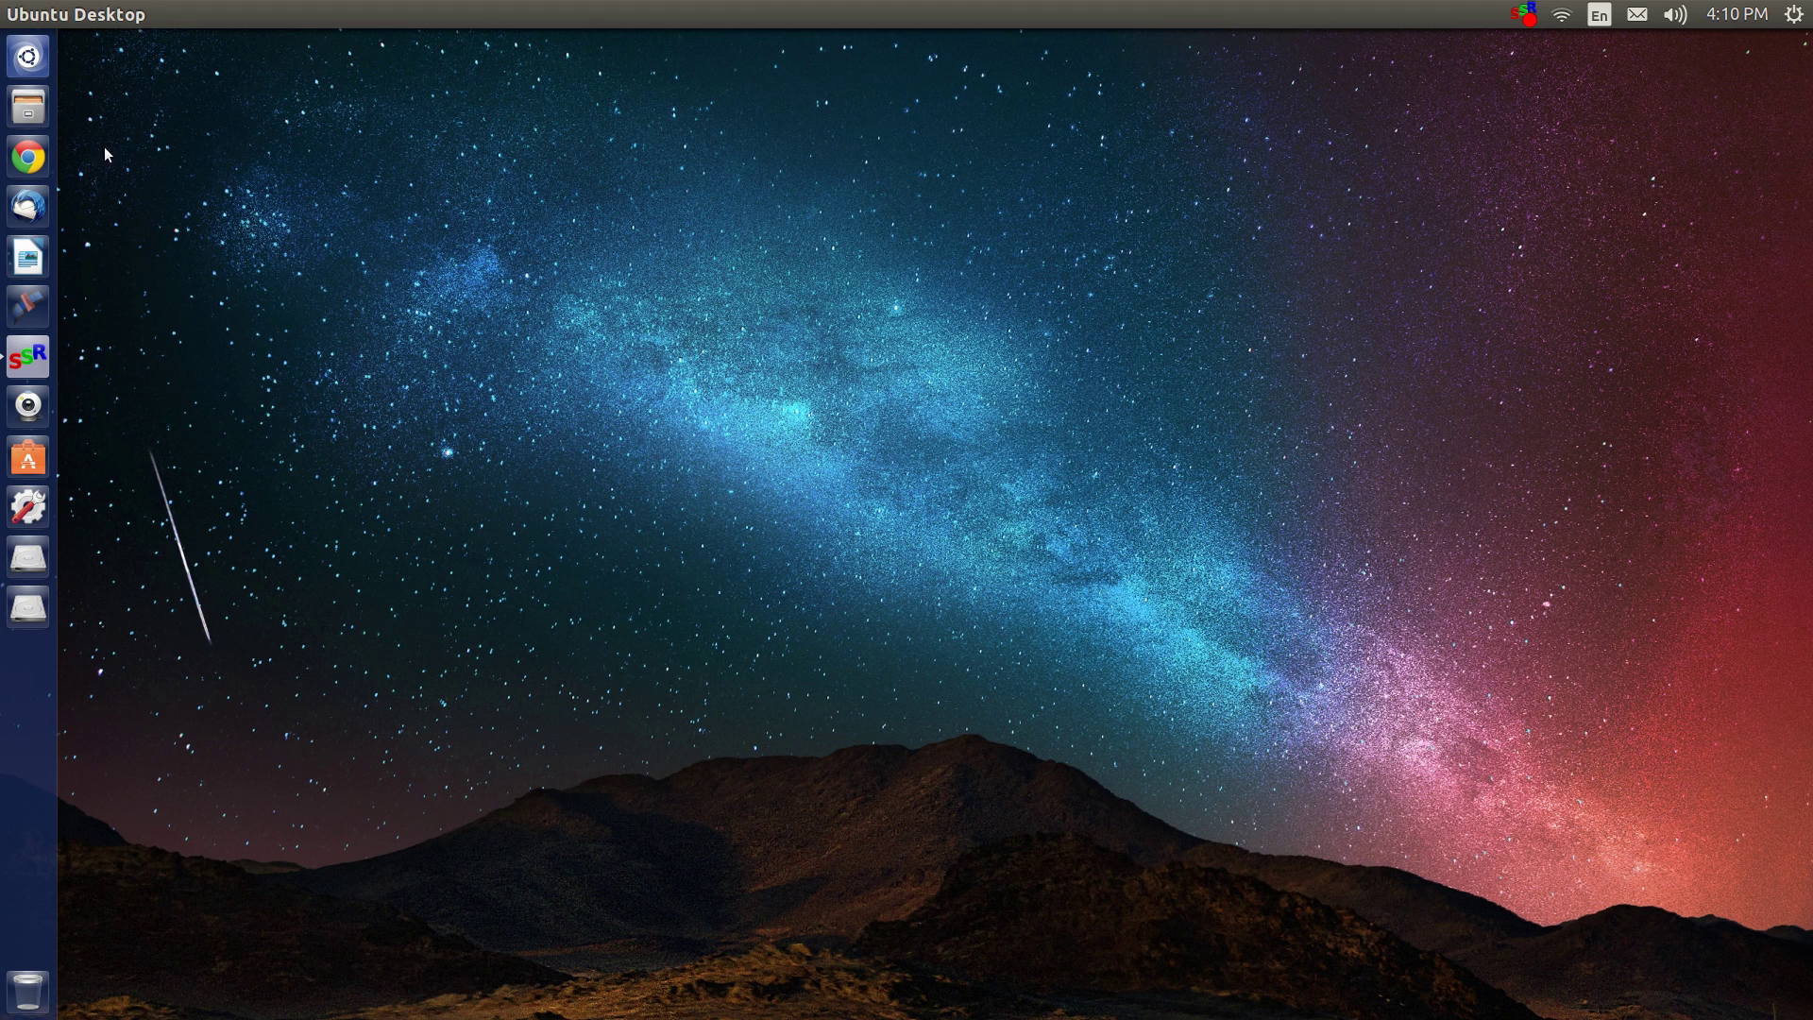
Search the installed applications for "asun", launch Asunder CD Ripper, and move its window nearer the middle of the desktop.
click(27, 59)
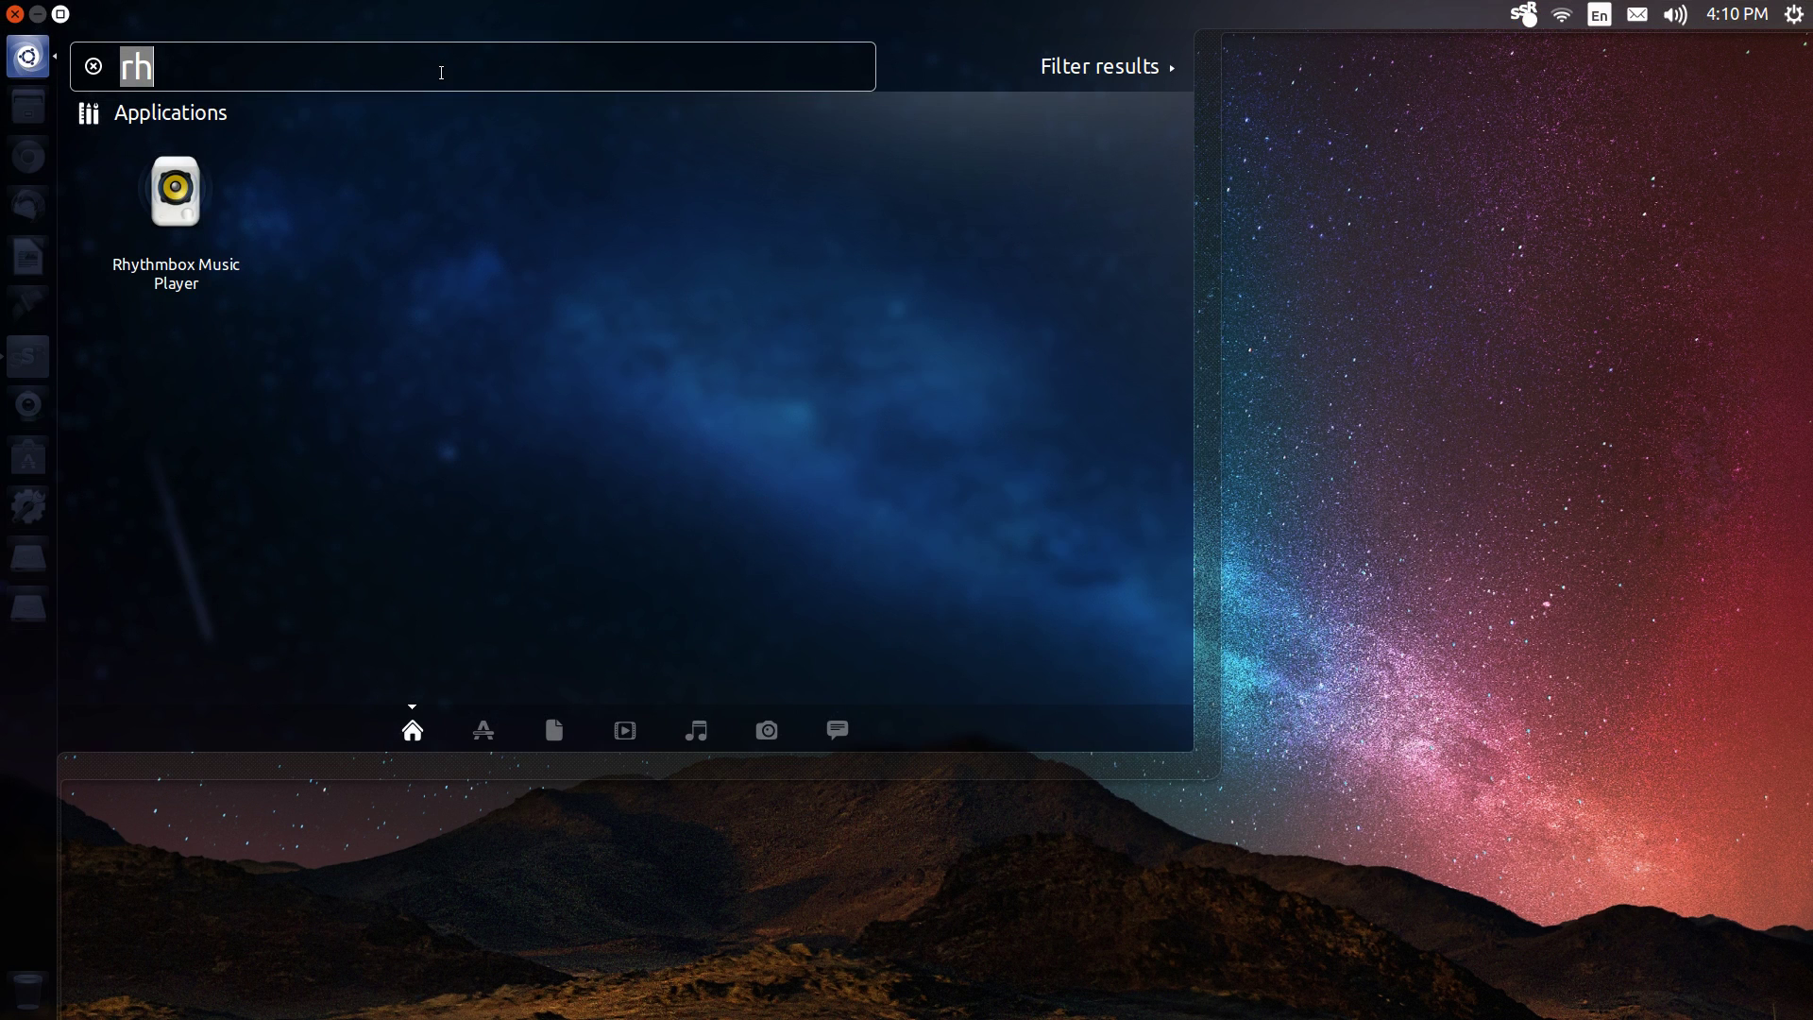
key(BackSpace)
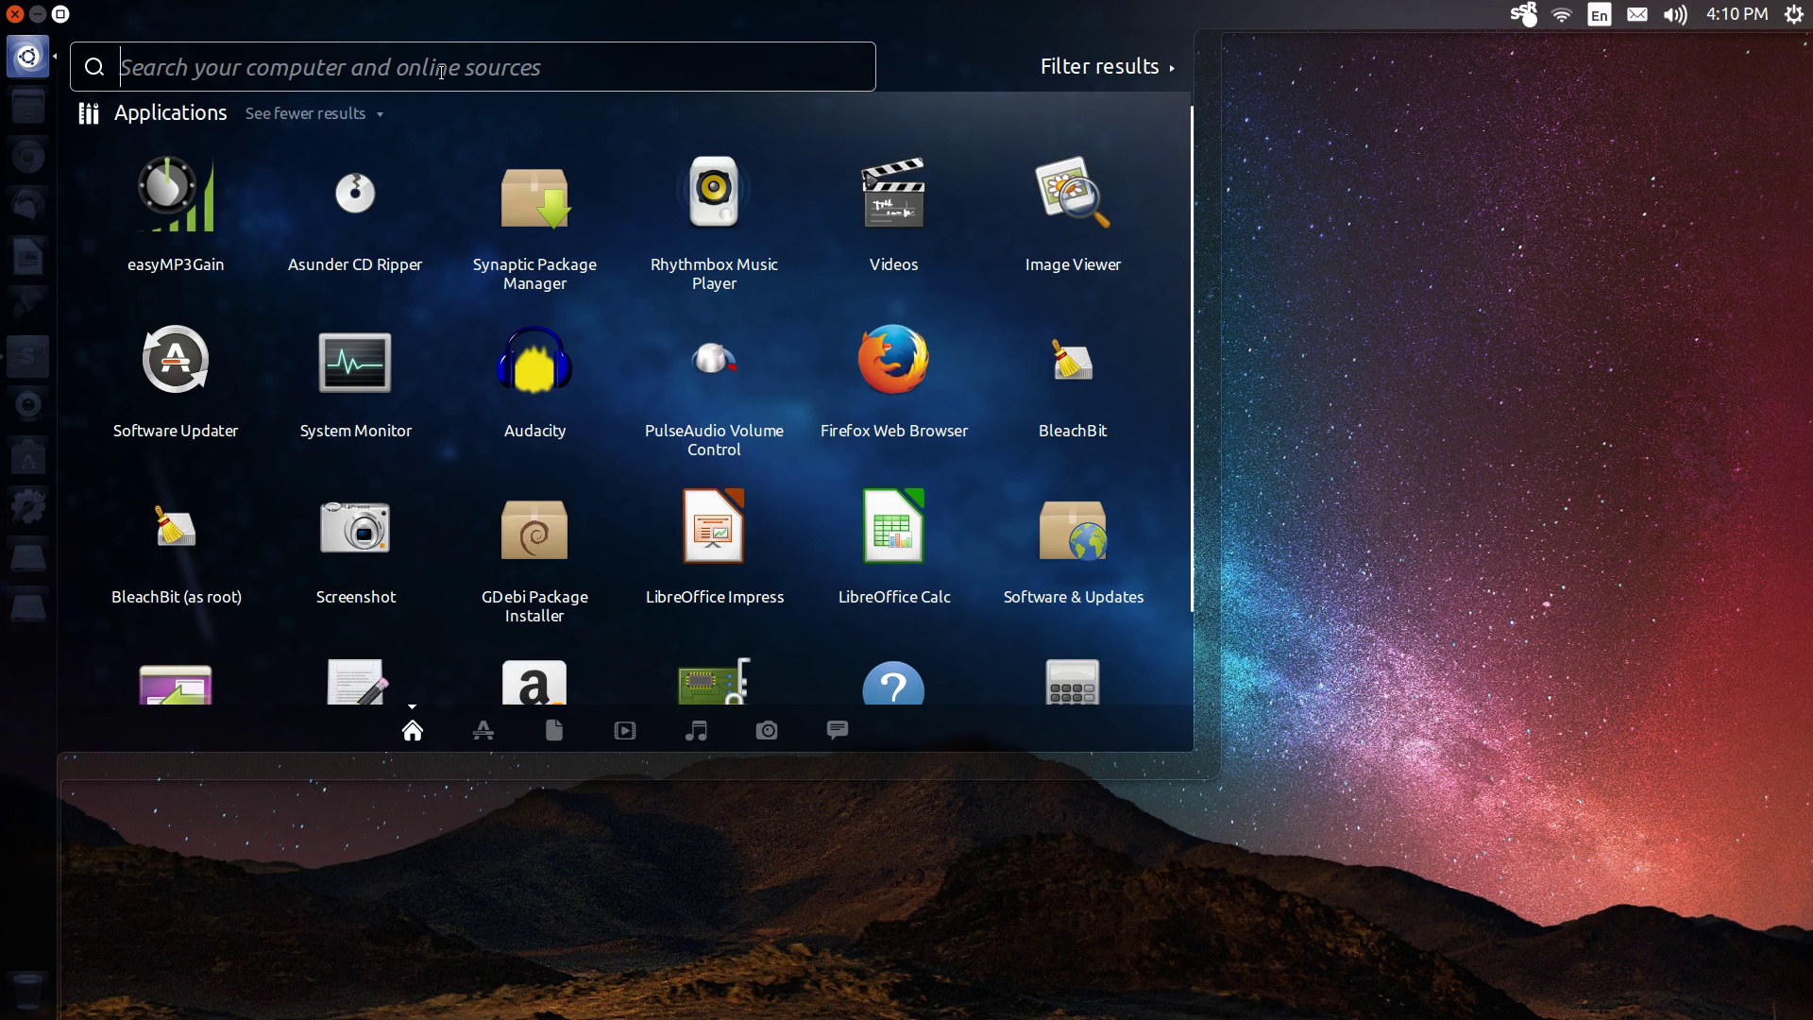
text(a)
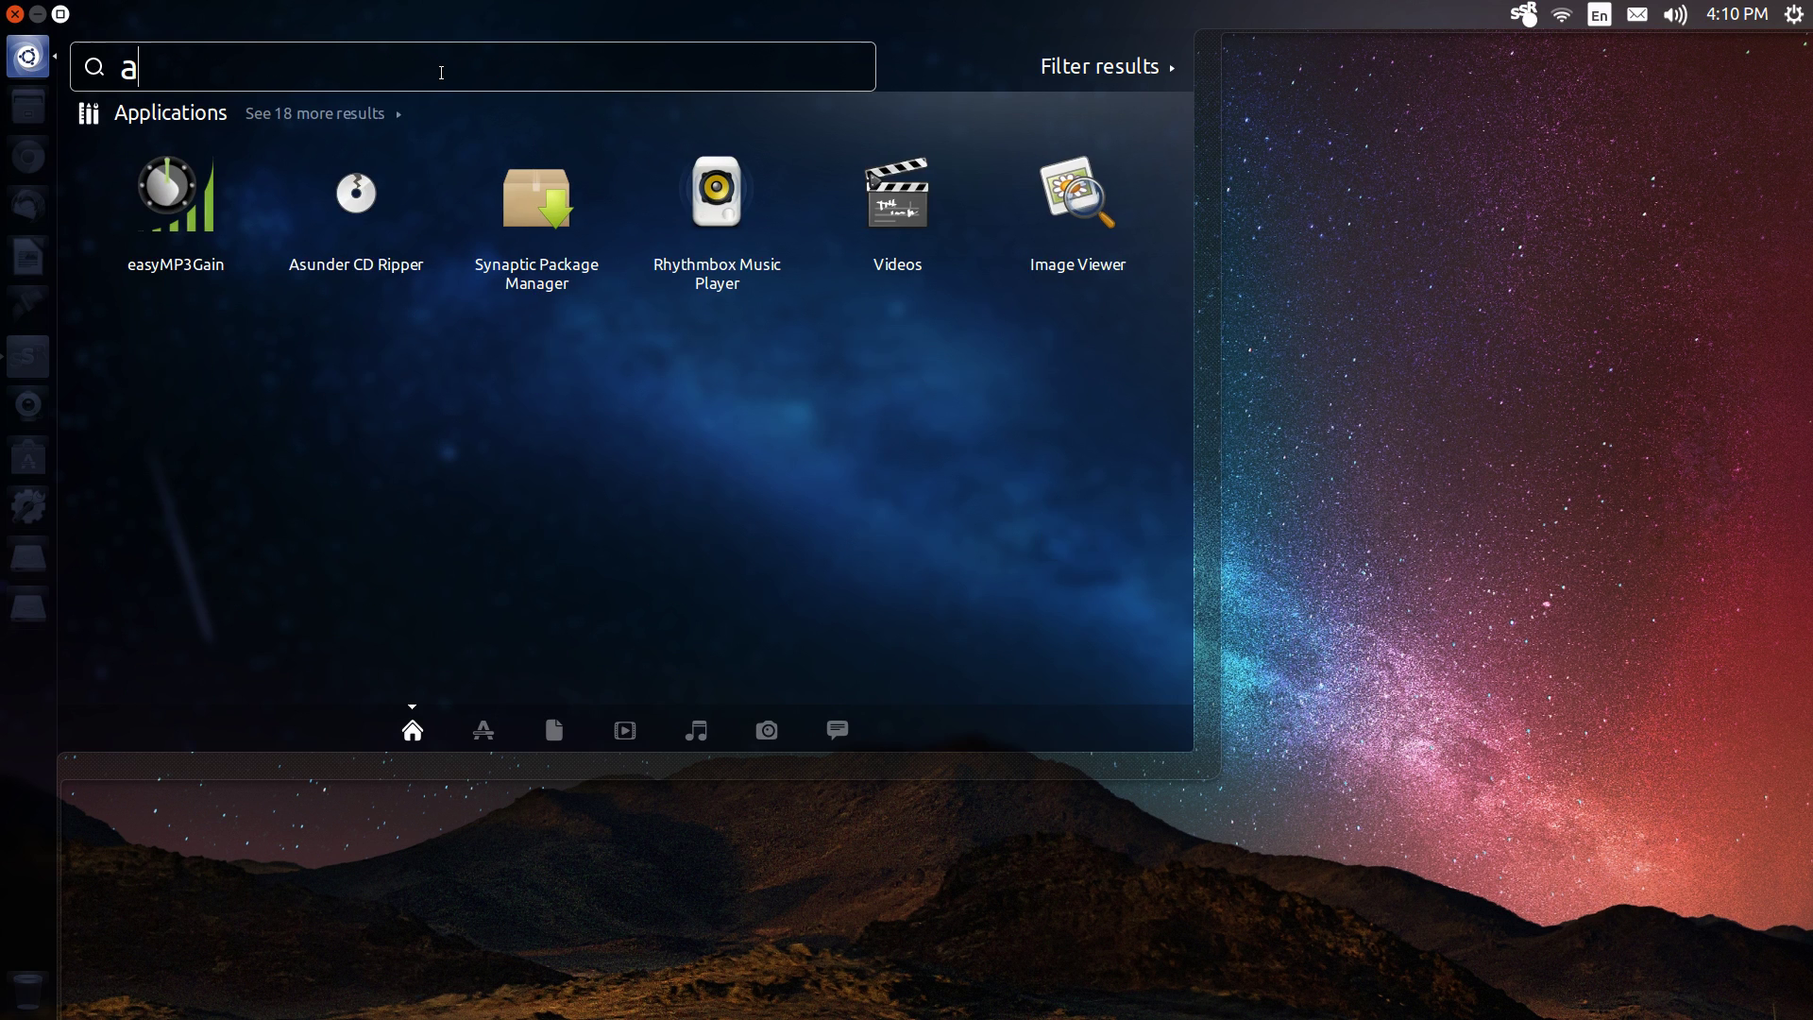
text(sun)
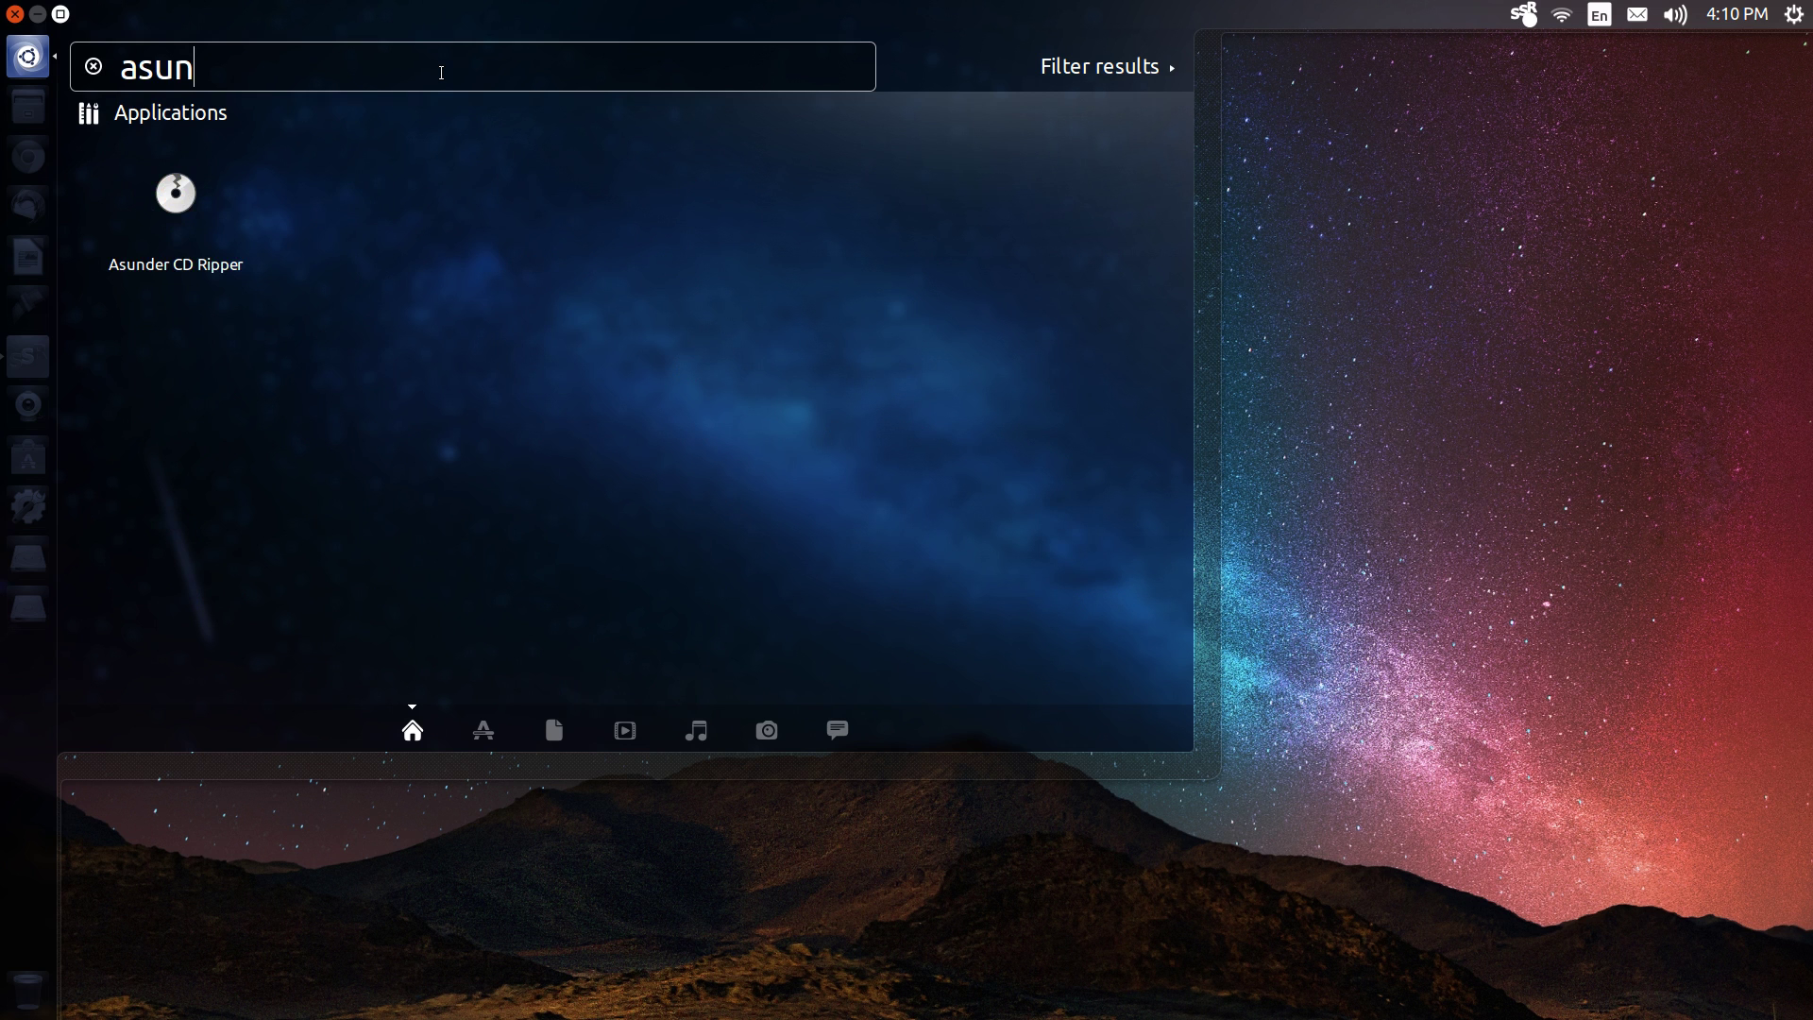
click(218, 229)
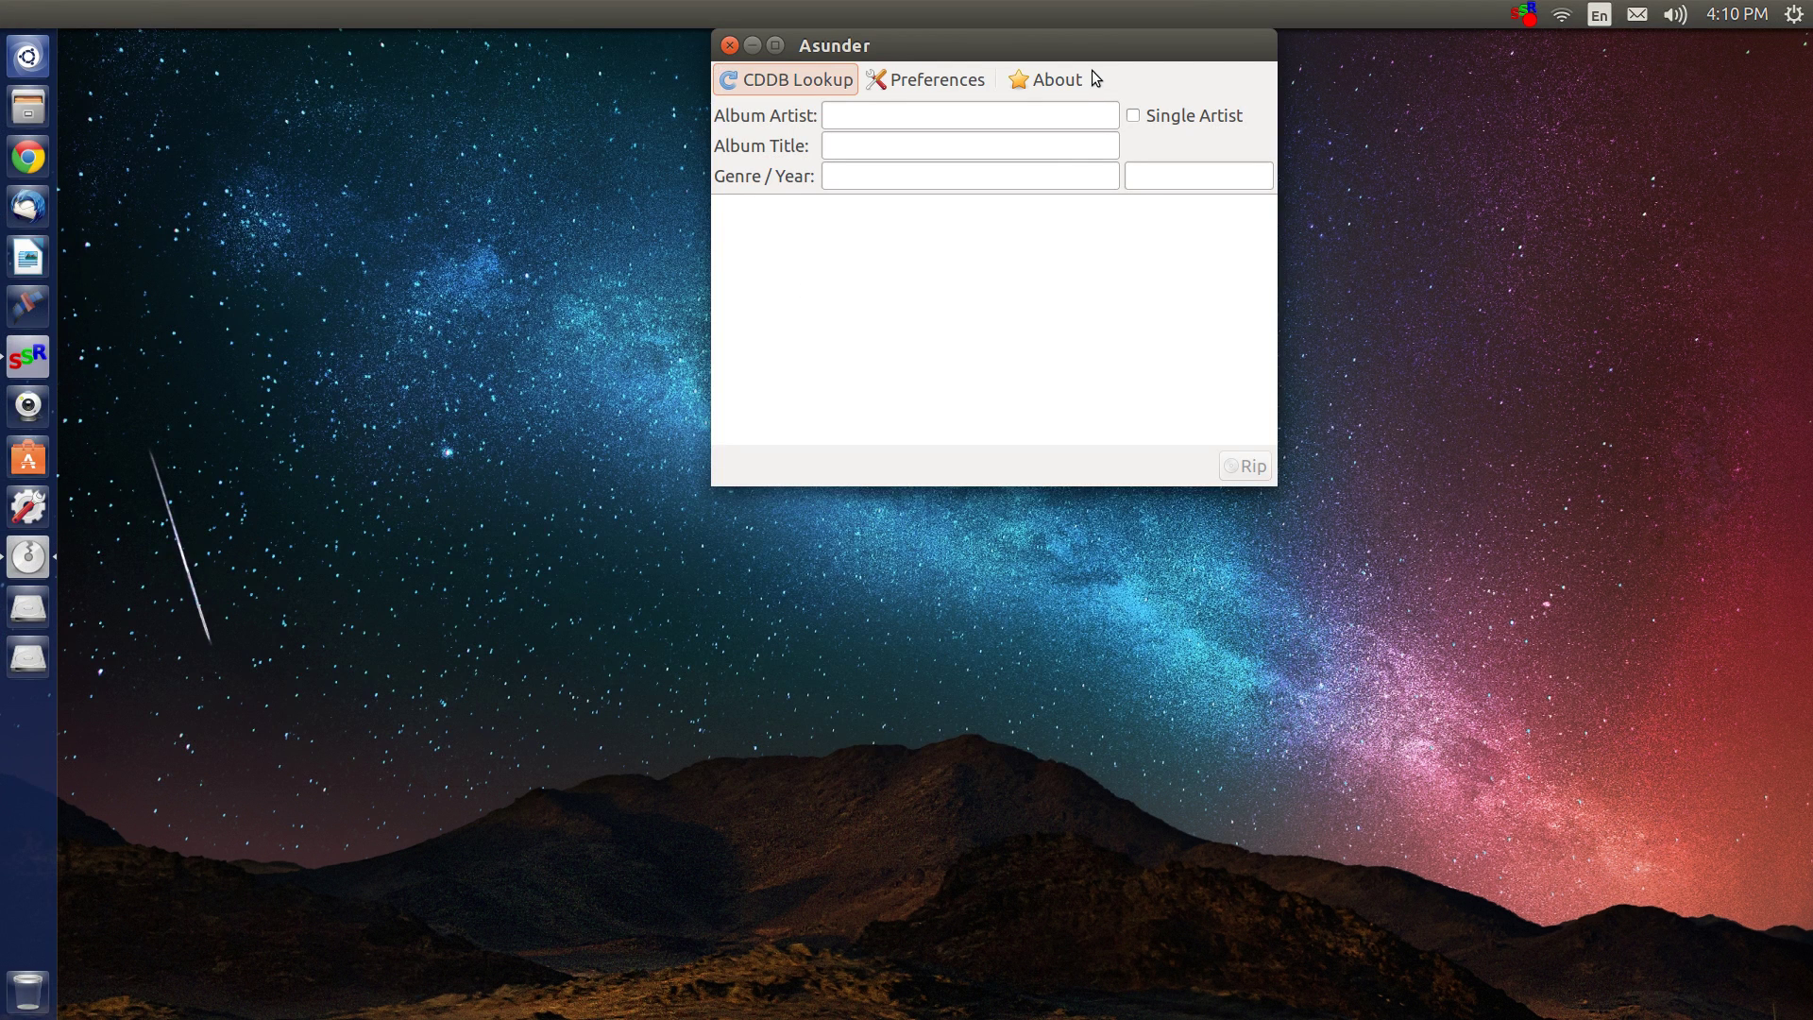
drag(1100, 47, 902, 288)
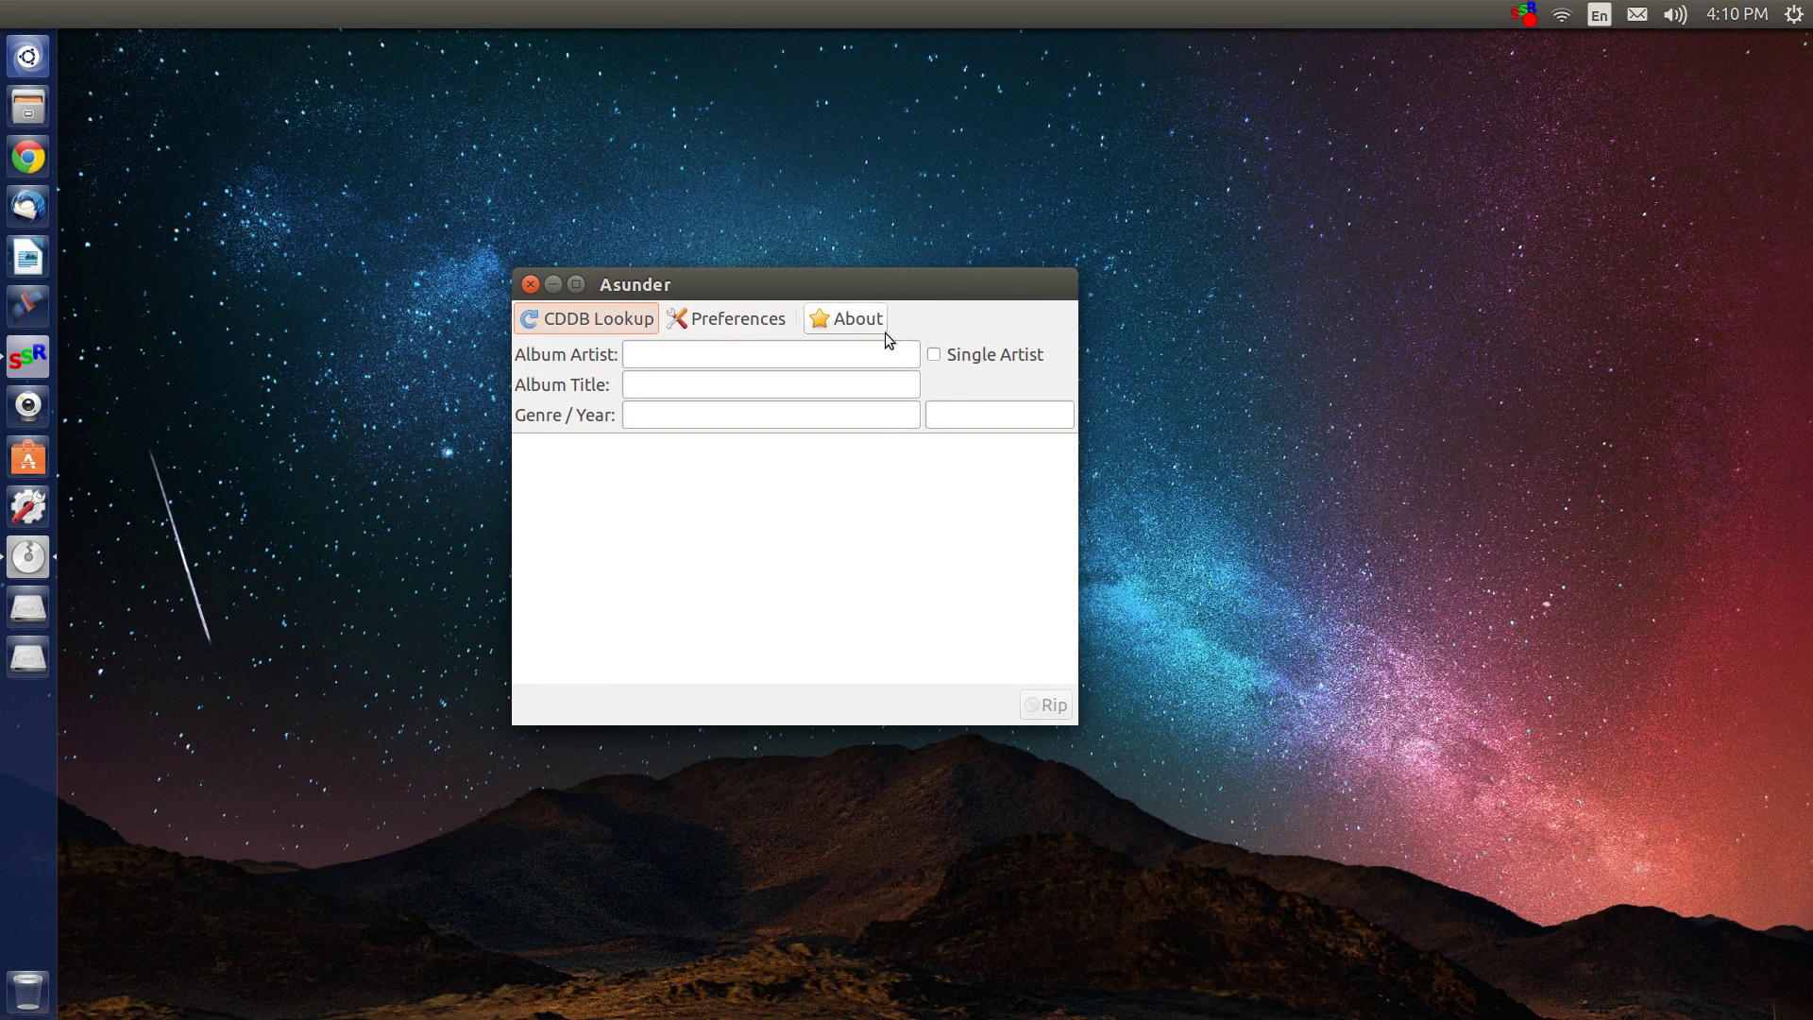
Review Asunder's General and Encode preferences, including the destination folder and MP3 bitrate, and close the preferences.
click(763, 328)
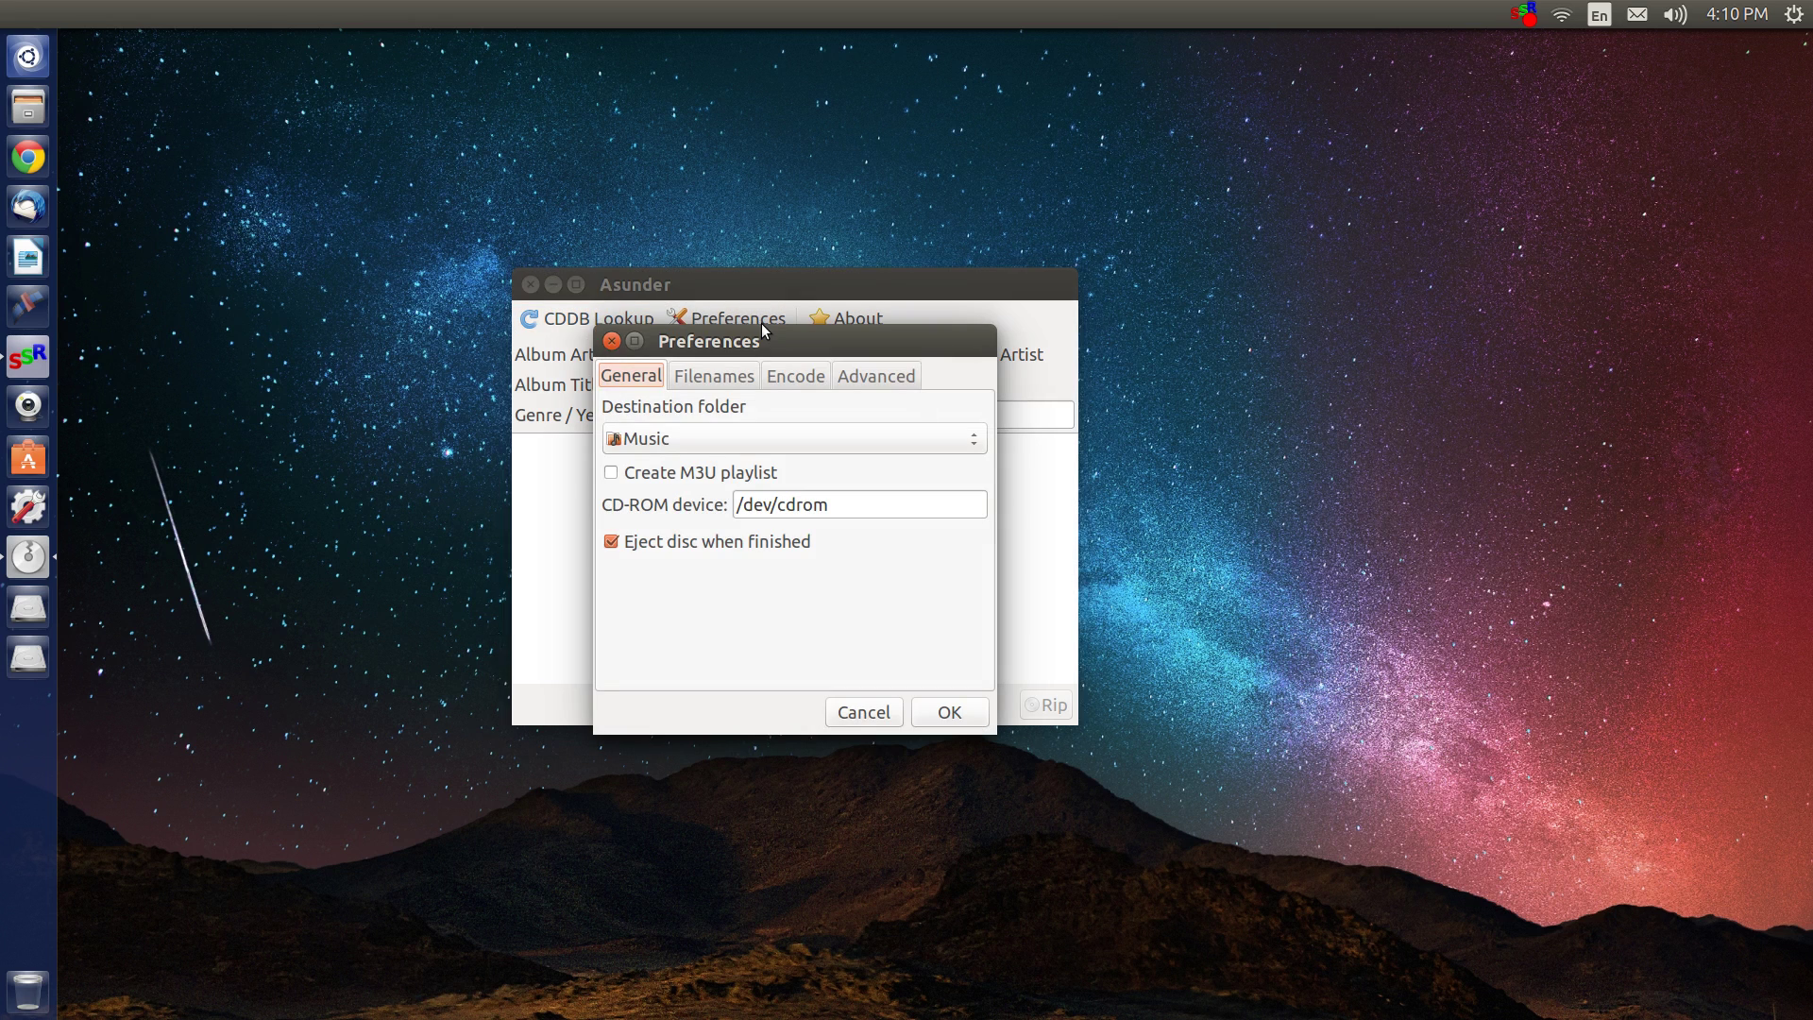
click(795, 382)
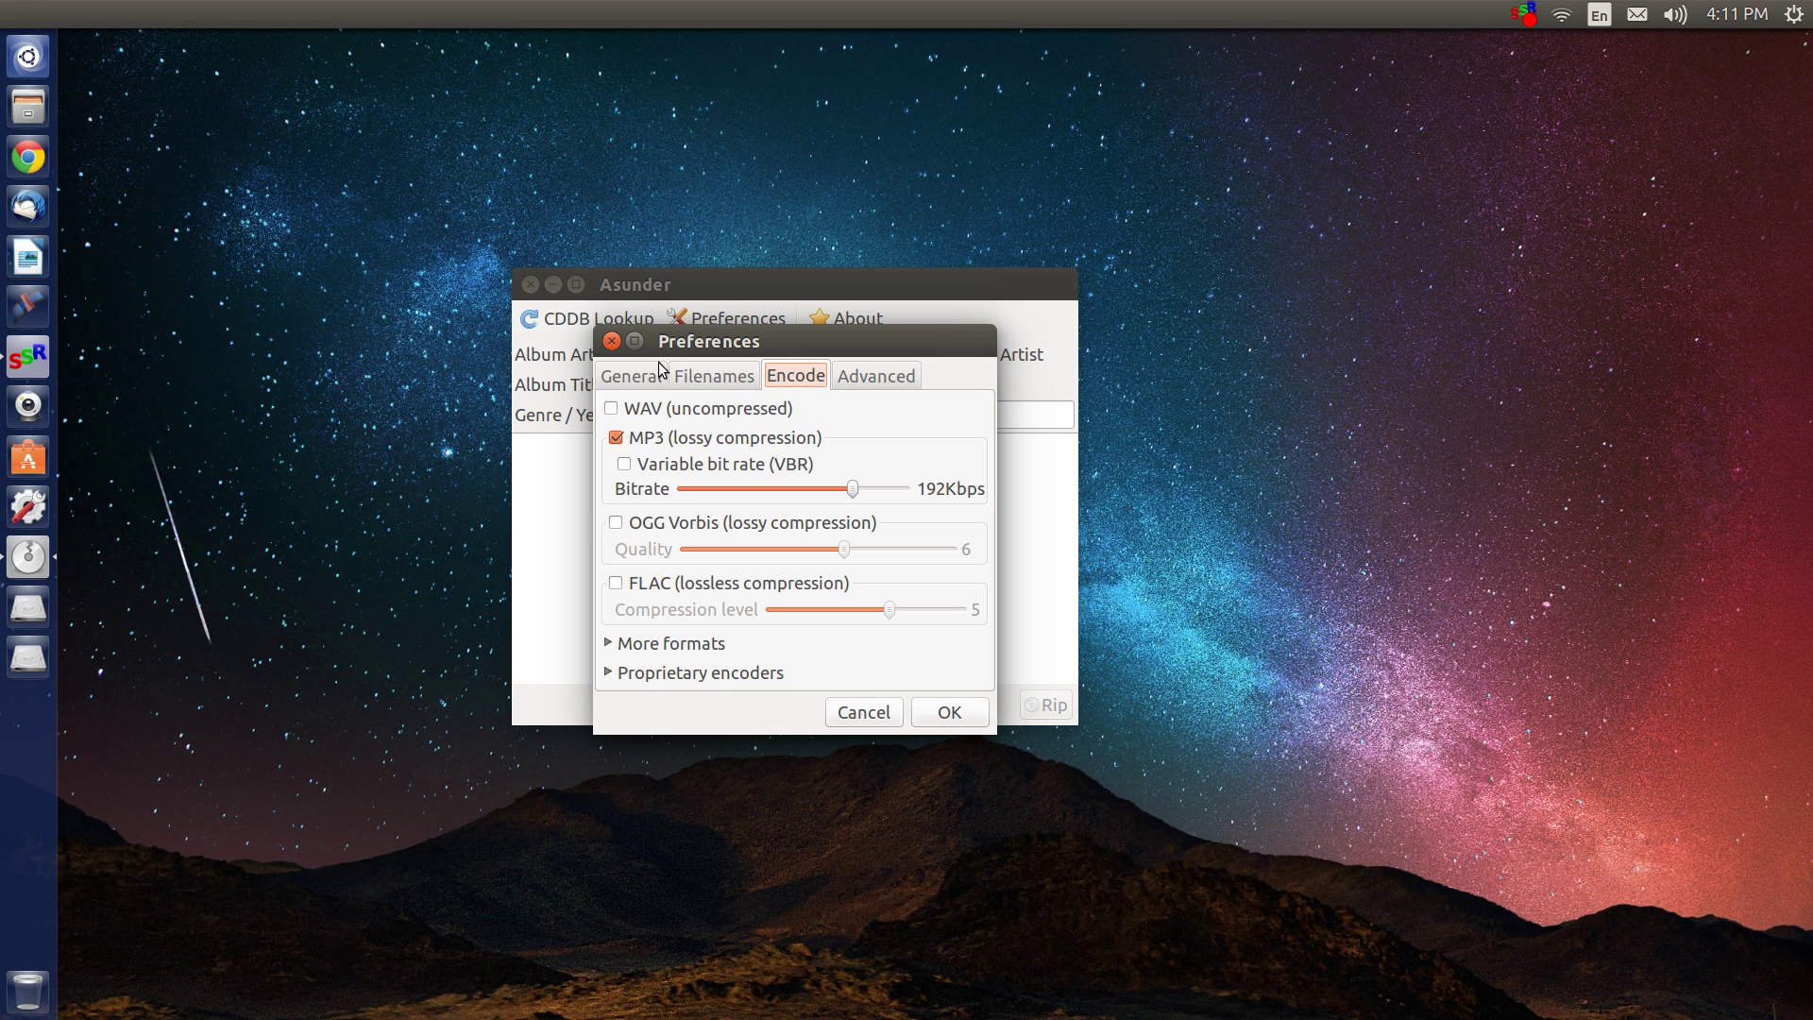
click(611, 340)
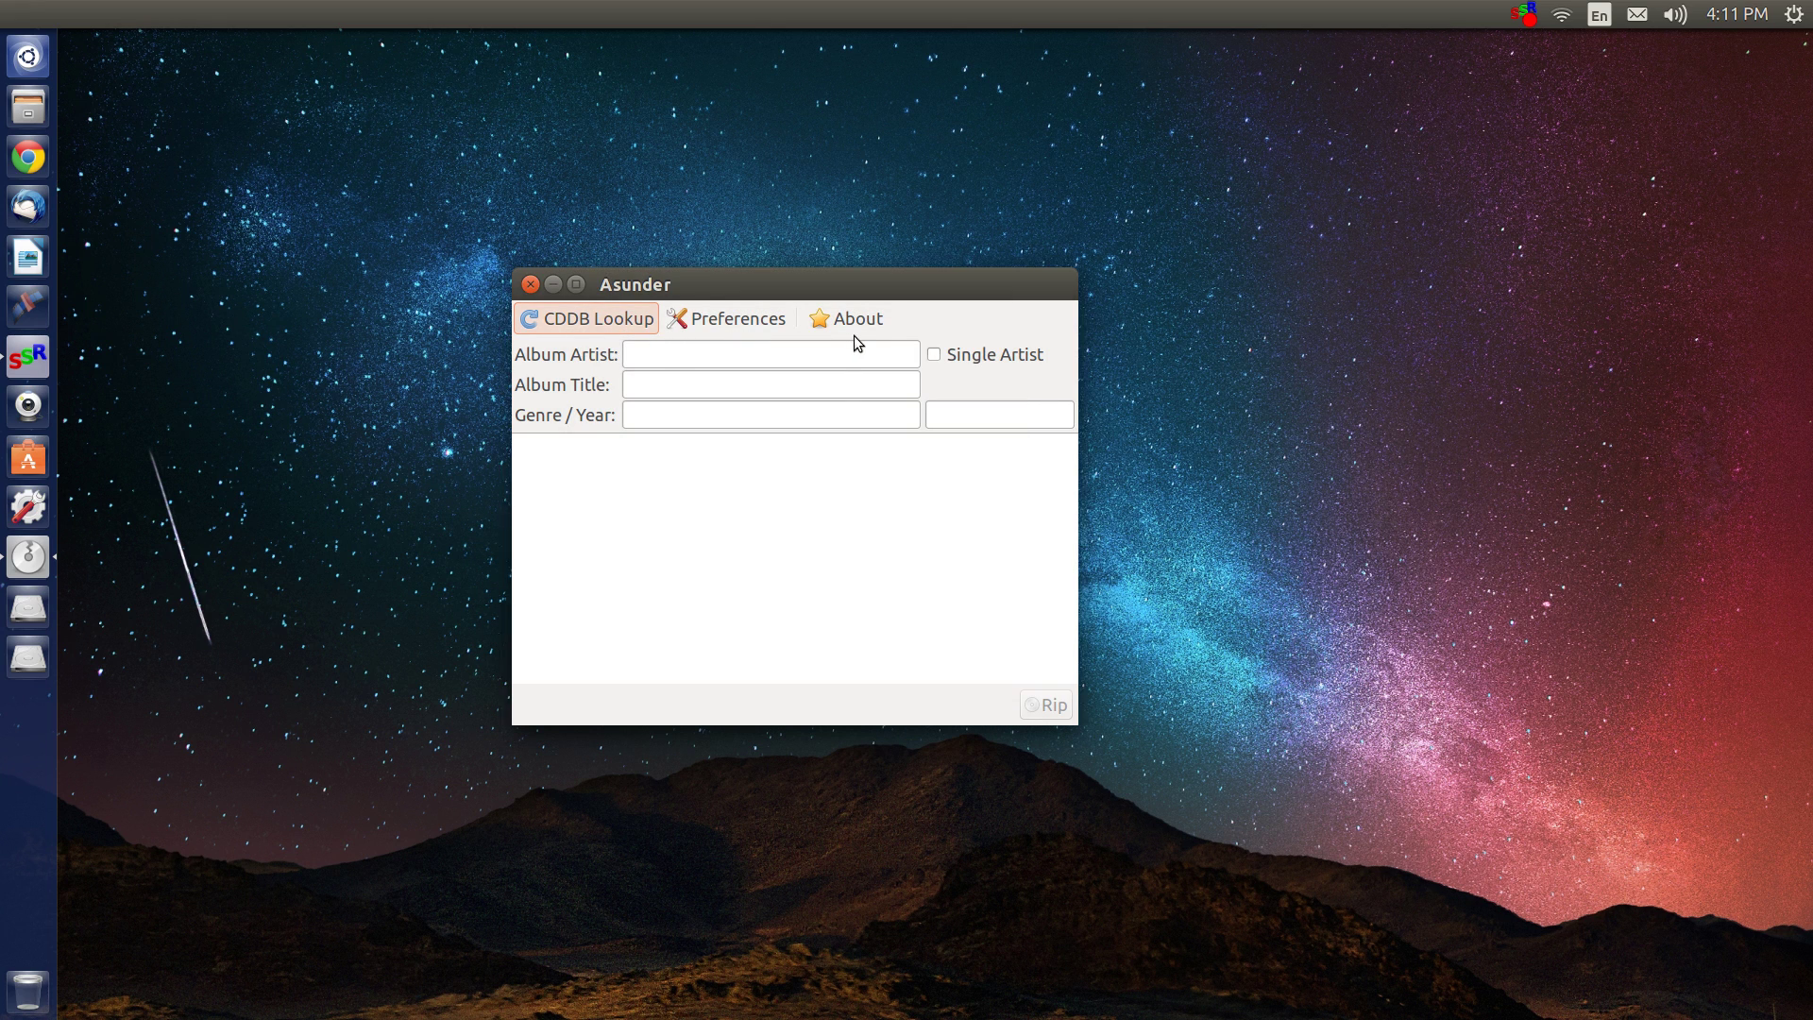
Reopen Asunder's preferences to review the Filenames, Encode and Advanced settings, and close both the preferences and Asunder.
click(742, 321)
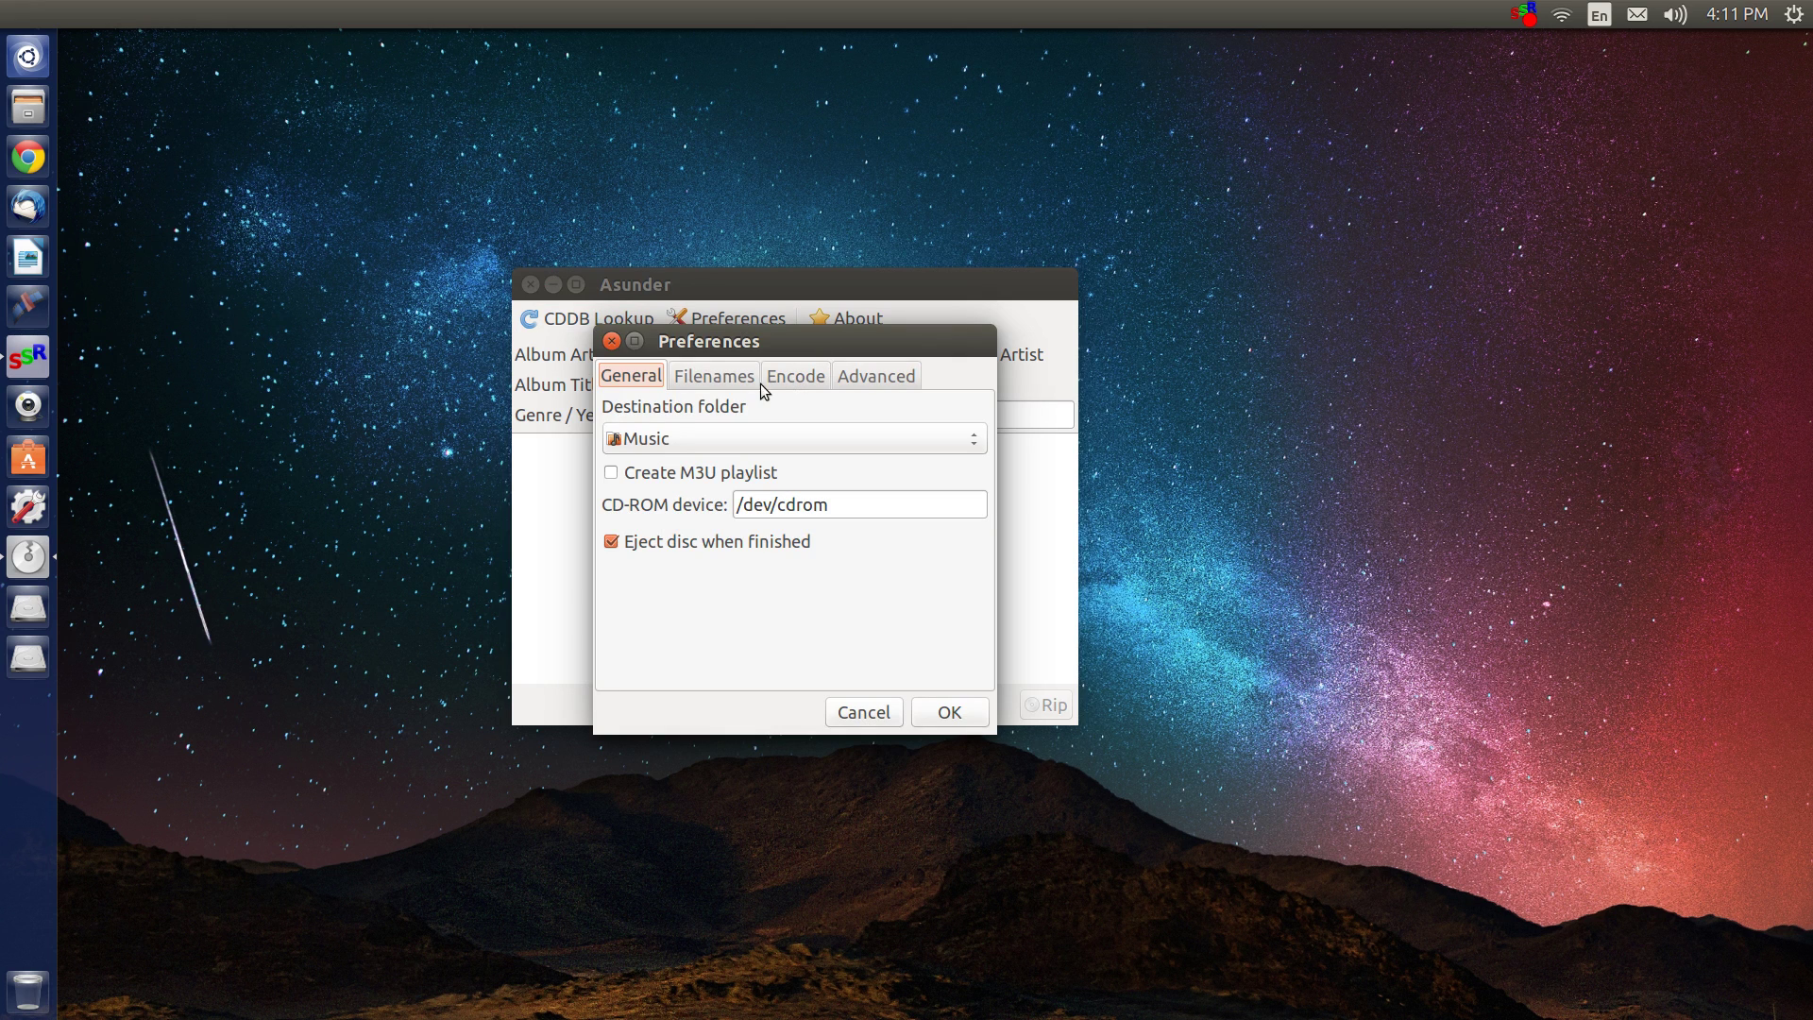
click(737, 377)
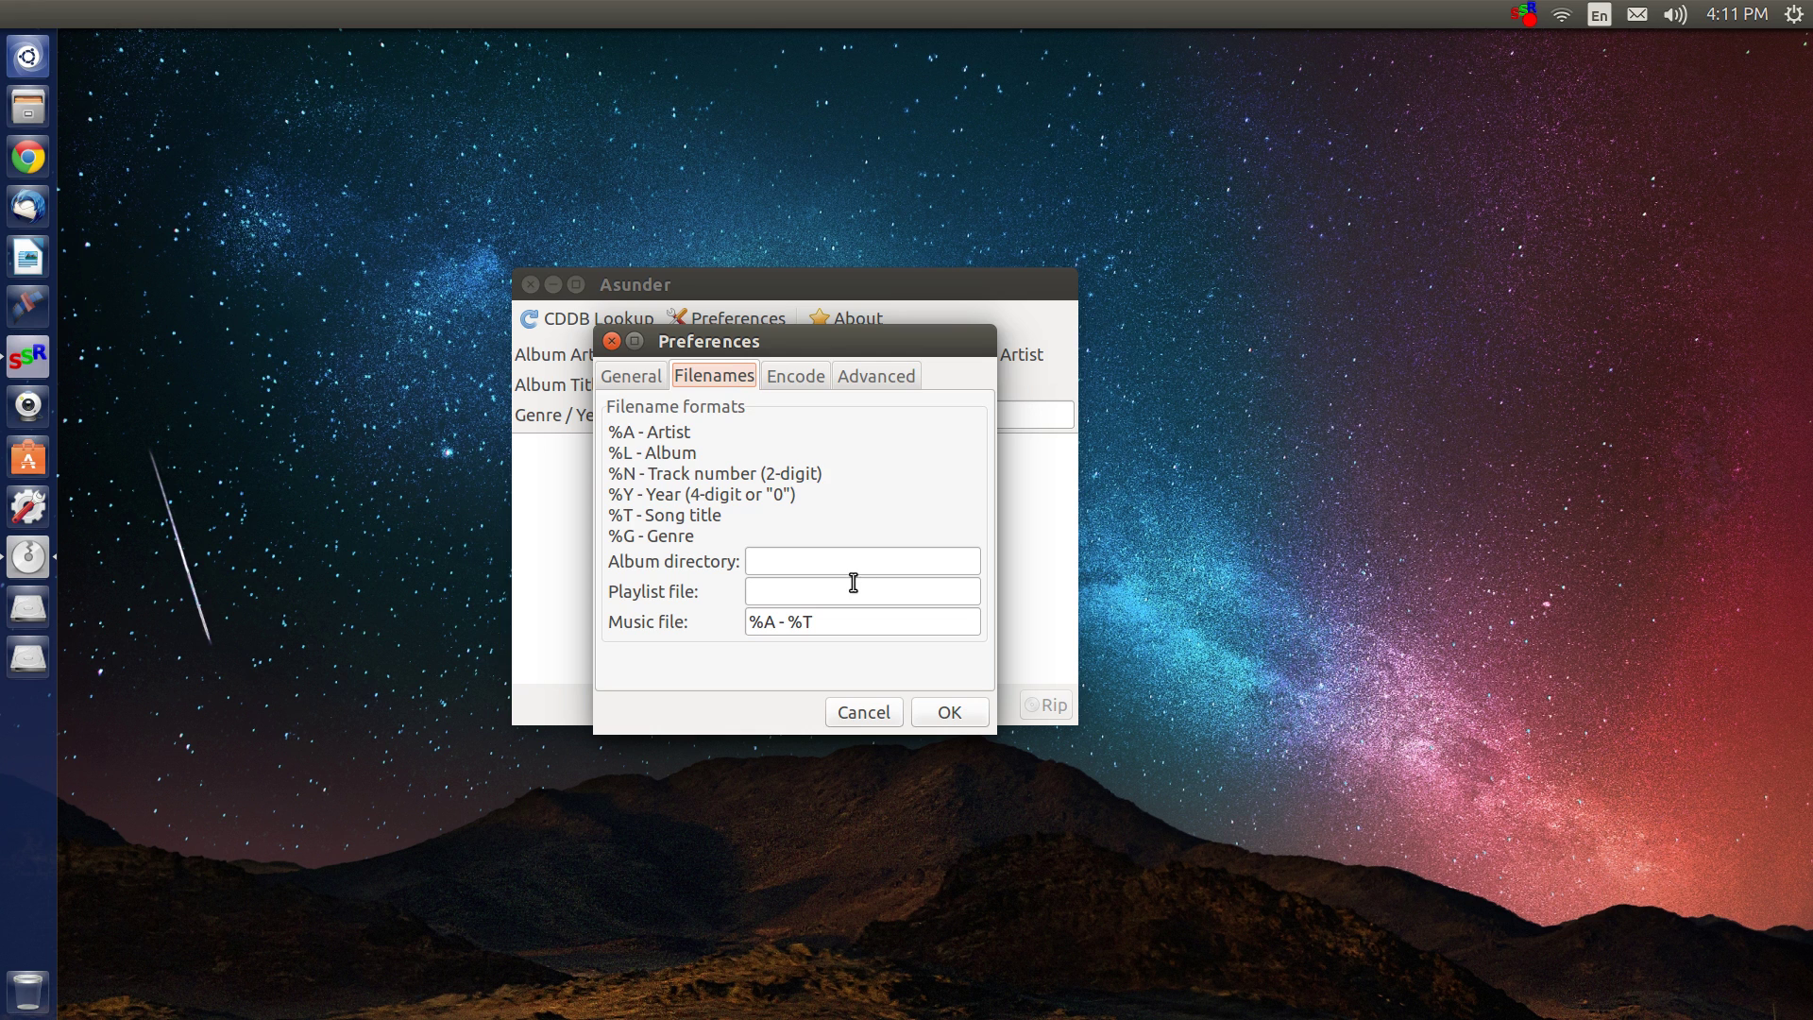
click(802, 382)
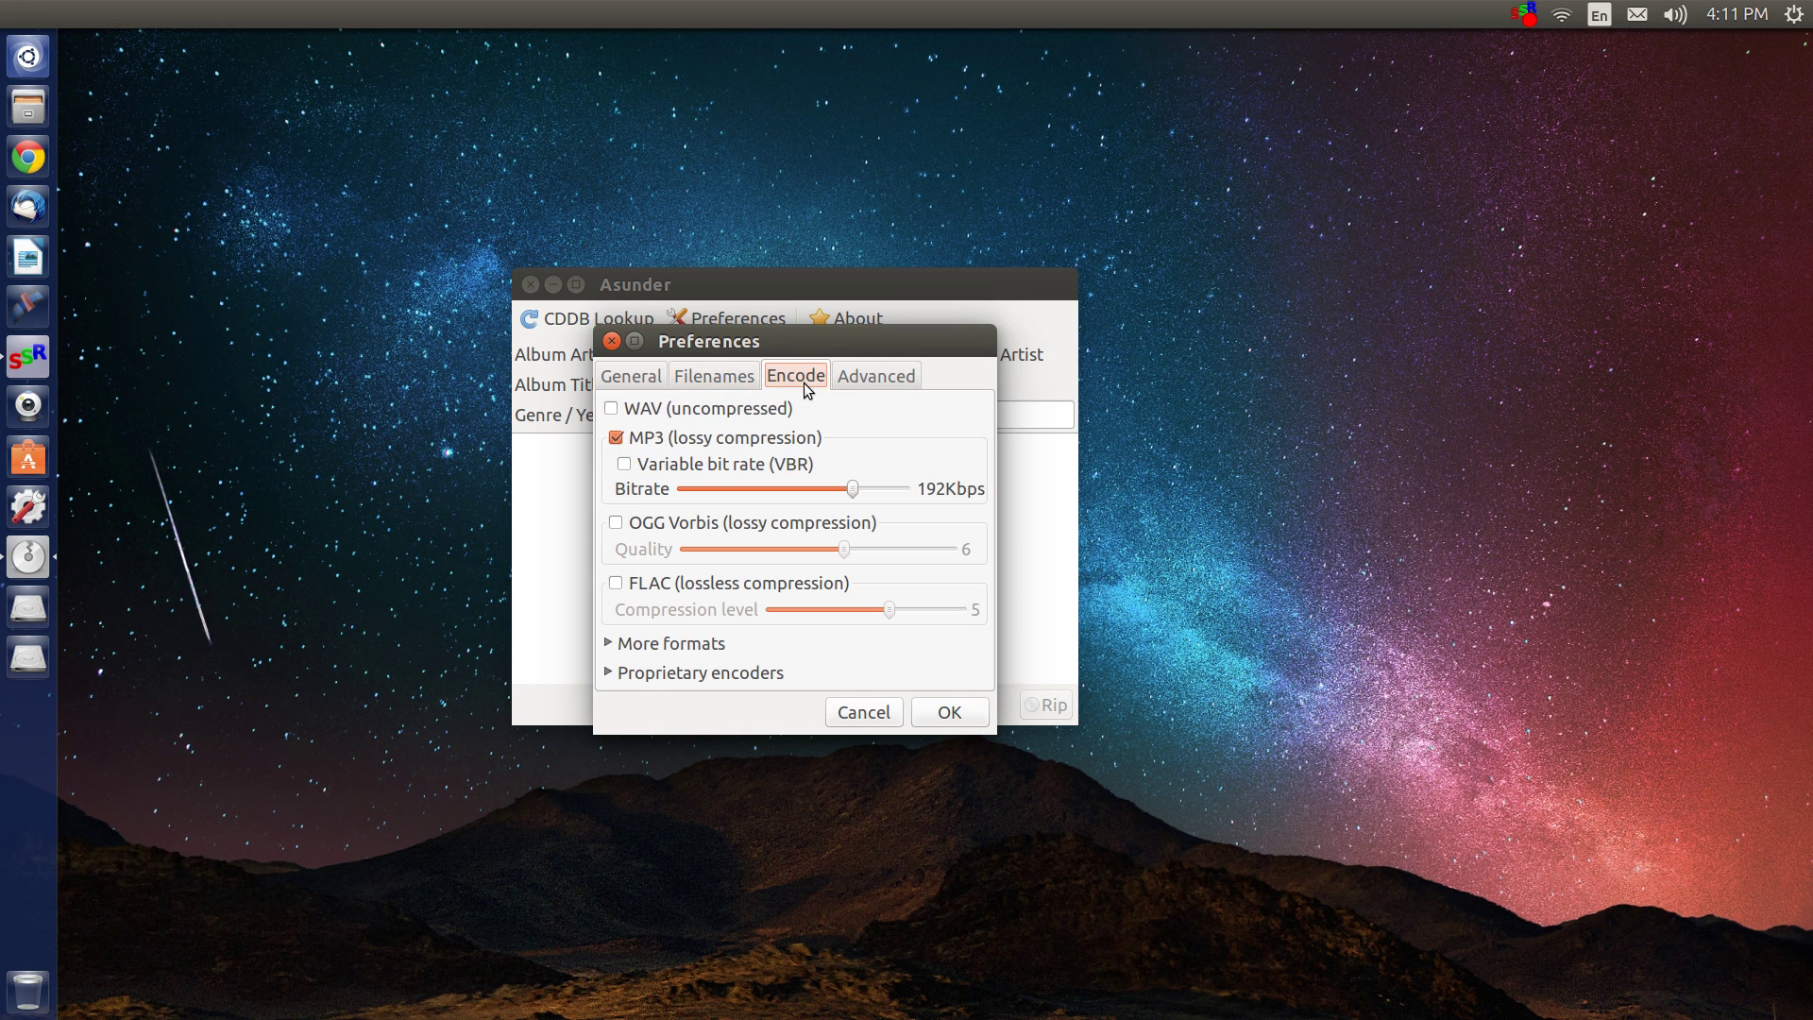
click(885, 385)
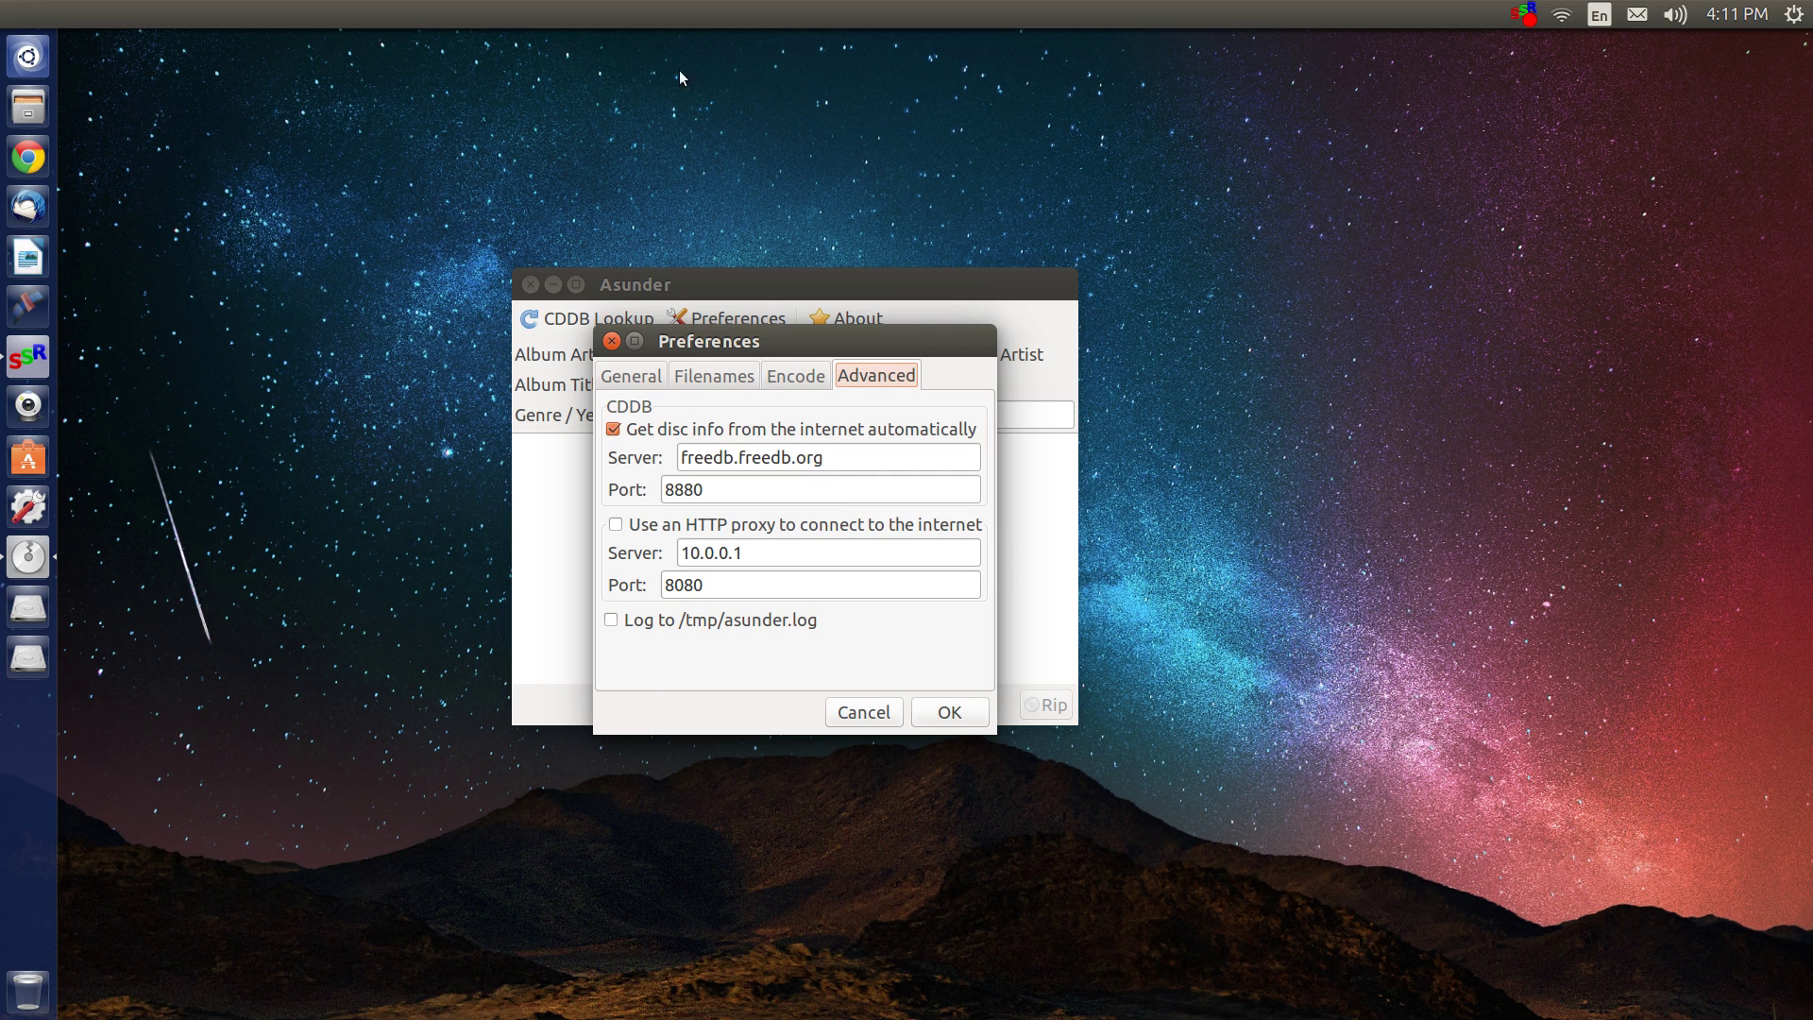
click(611, 341)
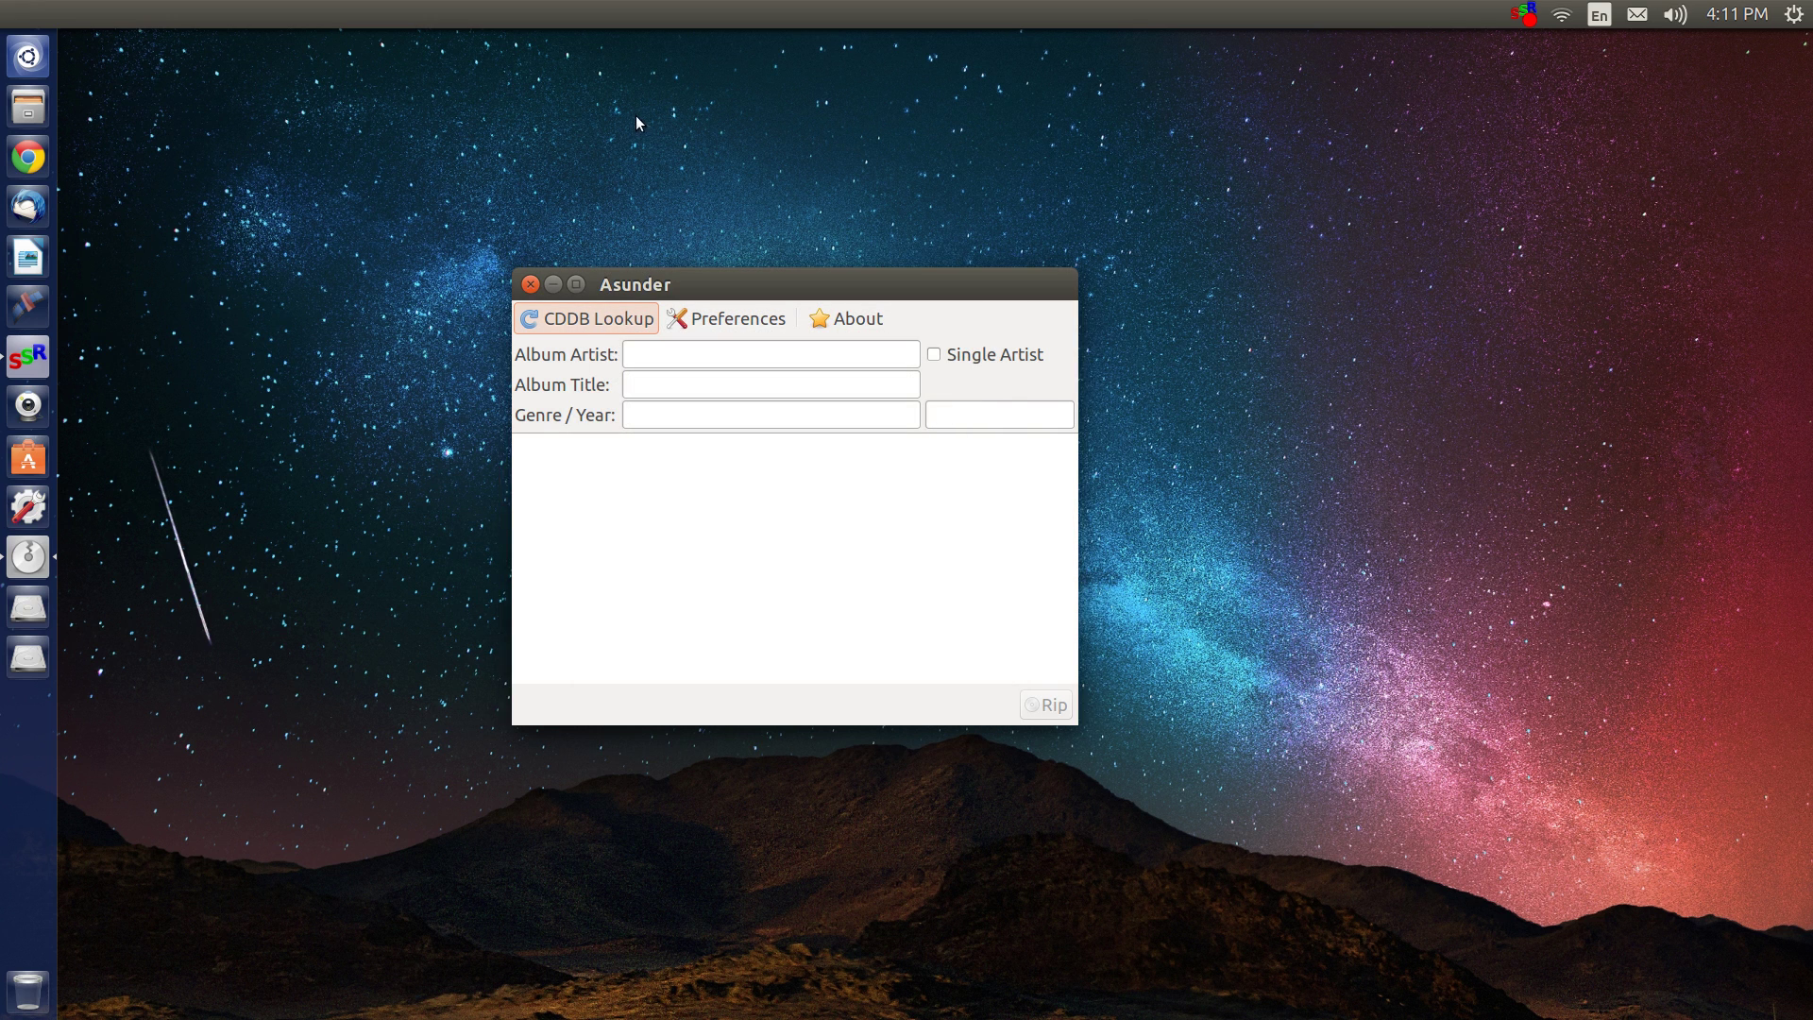
click(531, 285)
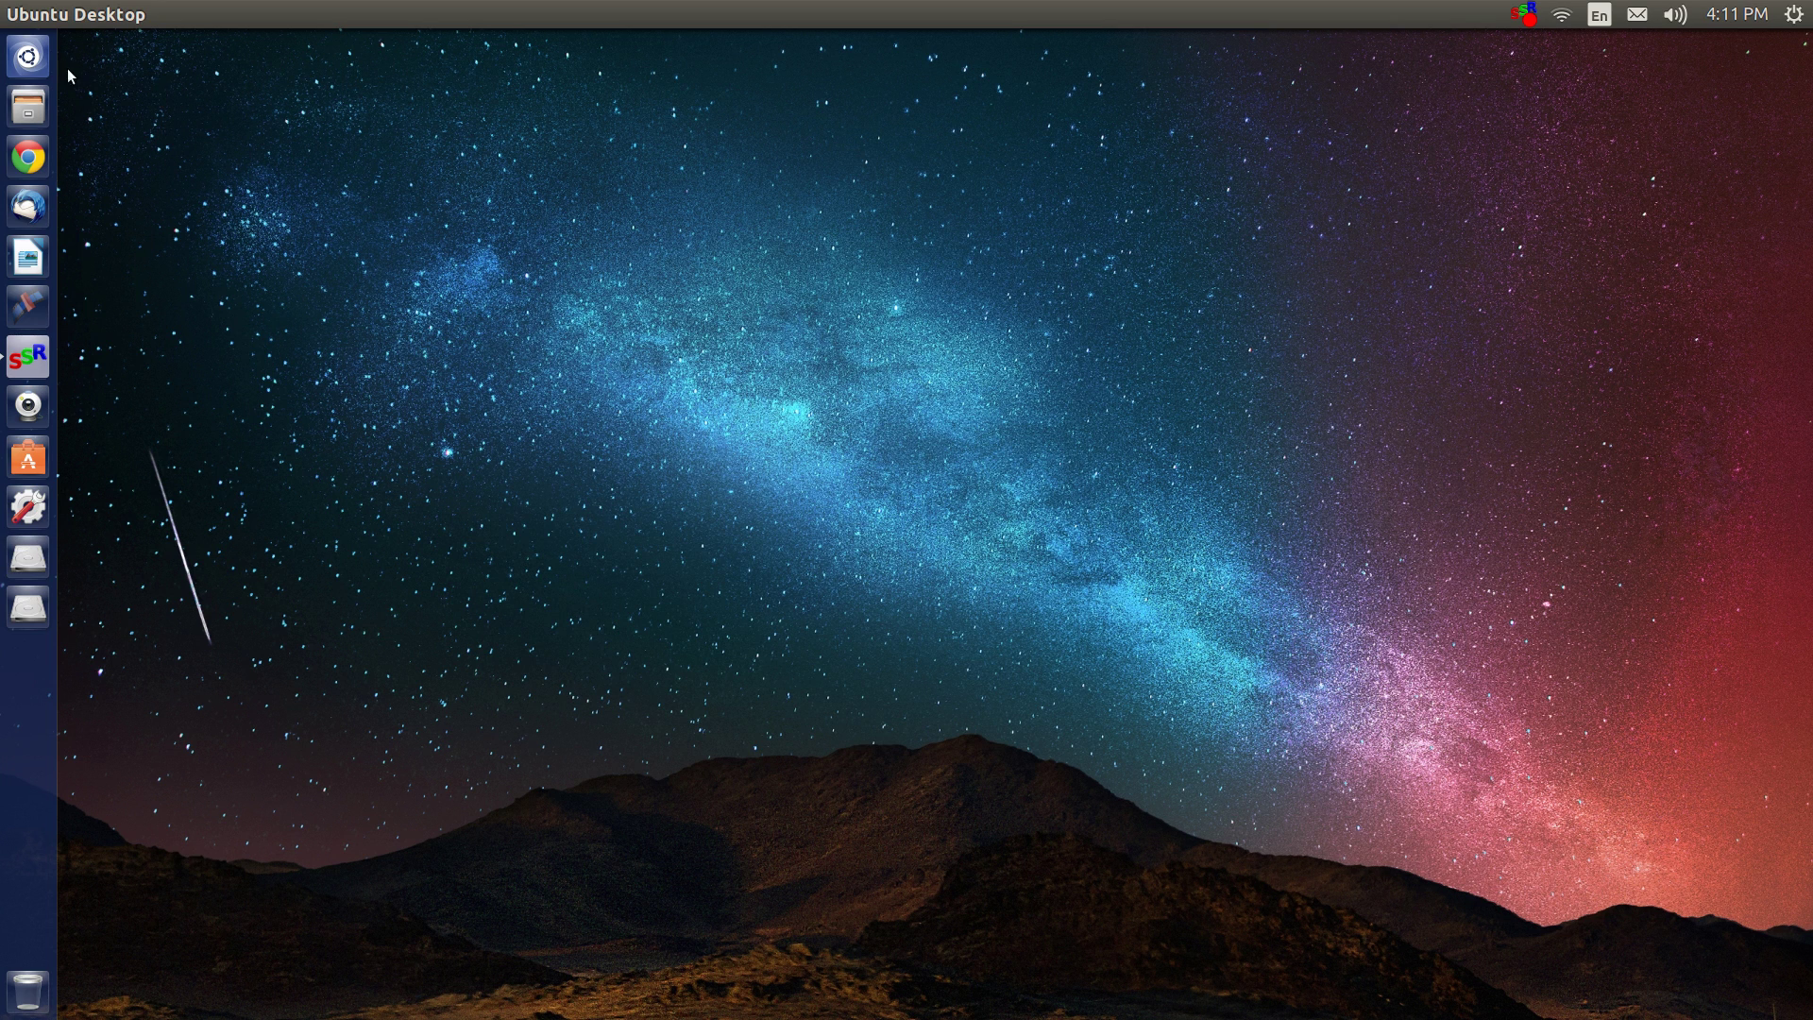
Search the installed applications for "easy", launch easyMP3Gain, move its window higher on the desktop to view it, and close it.
click(29, 59)
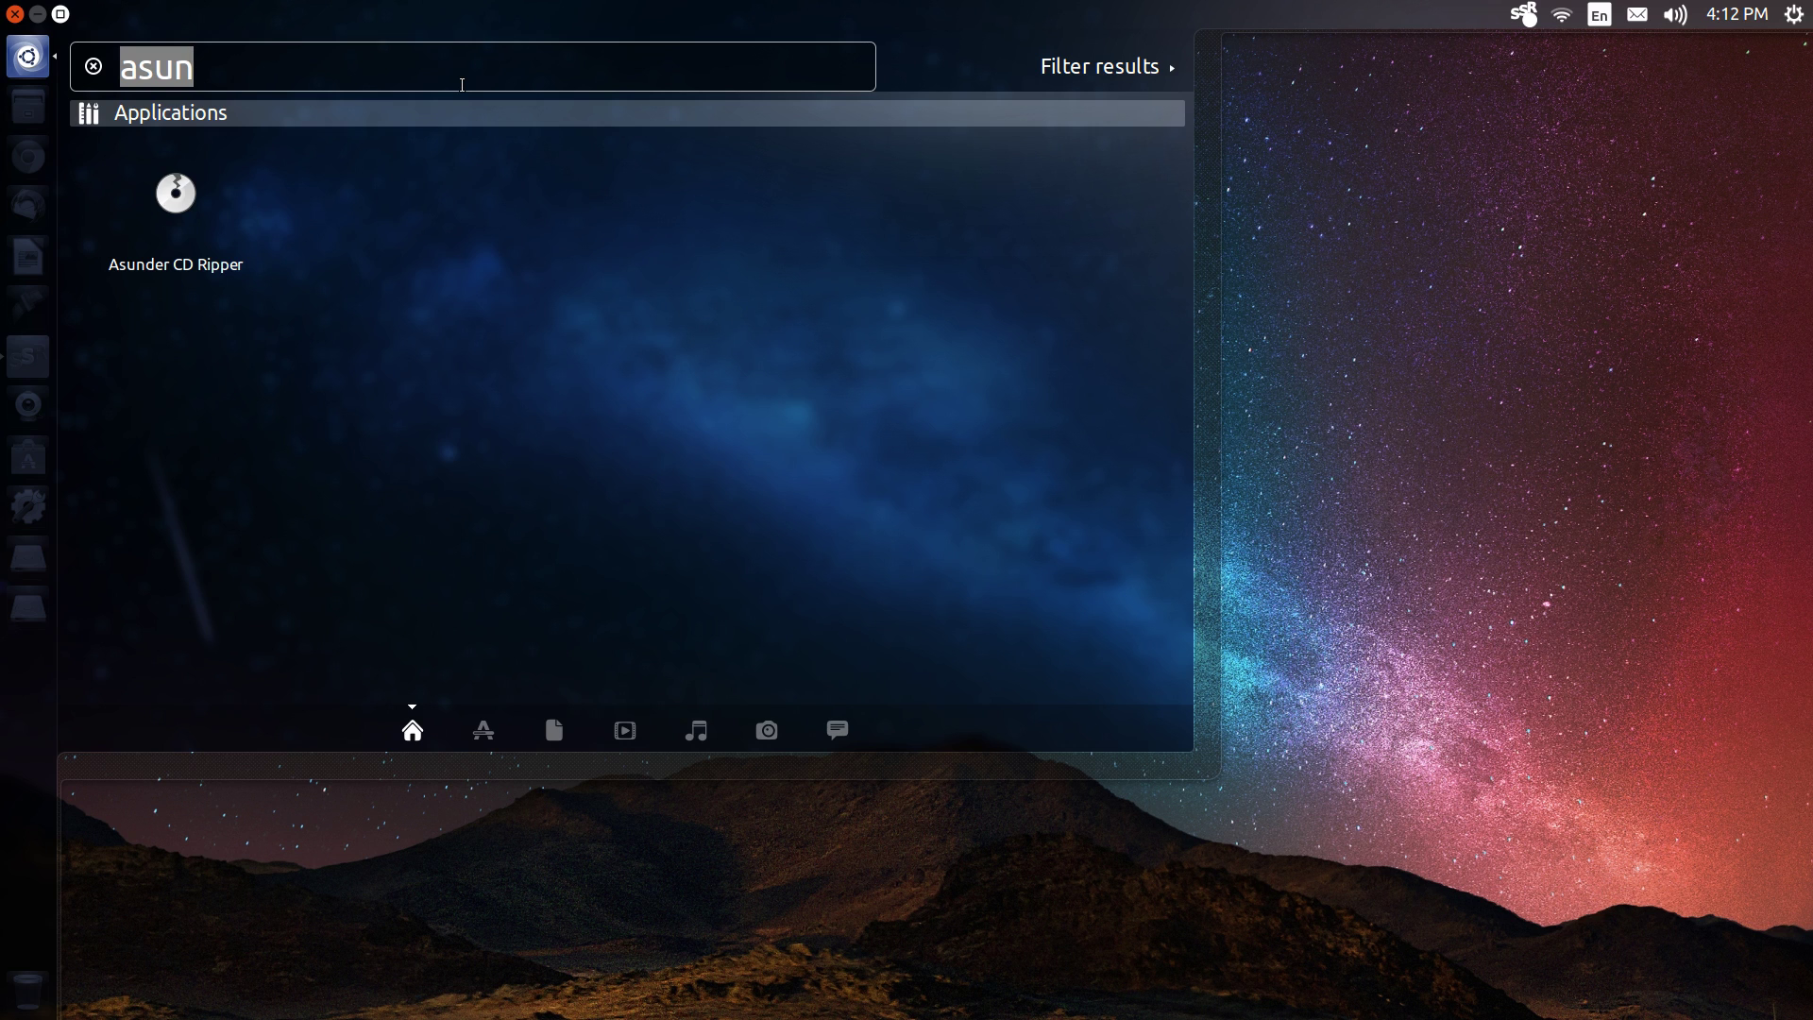
key(BackSpace)
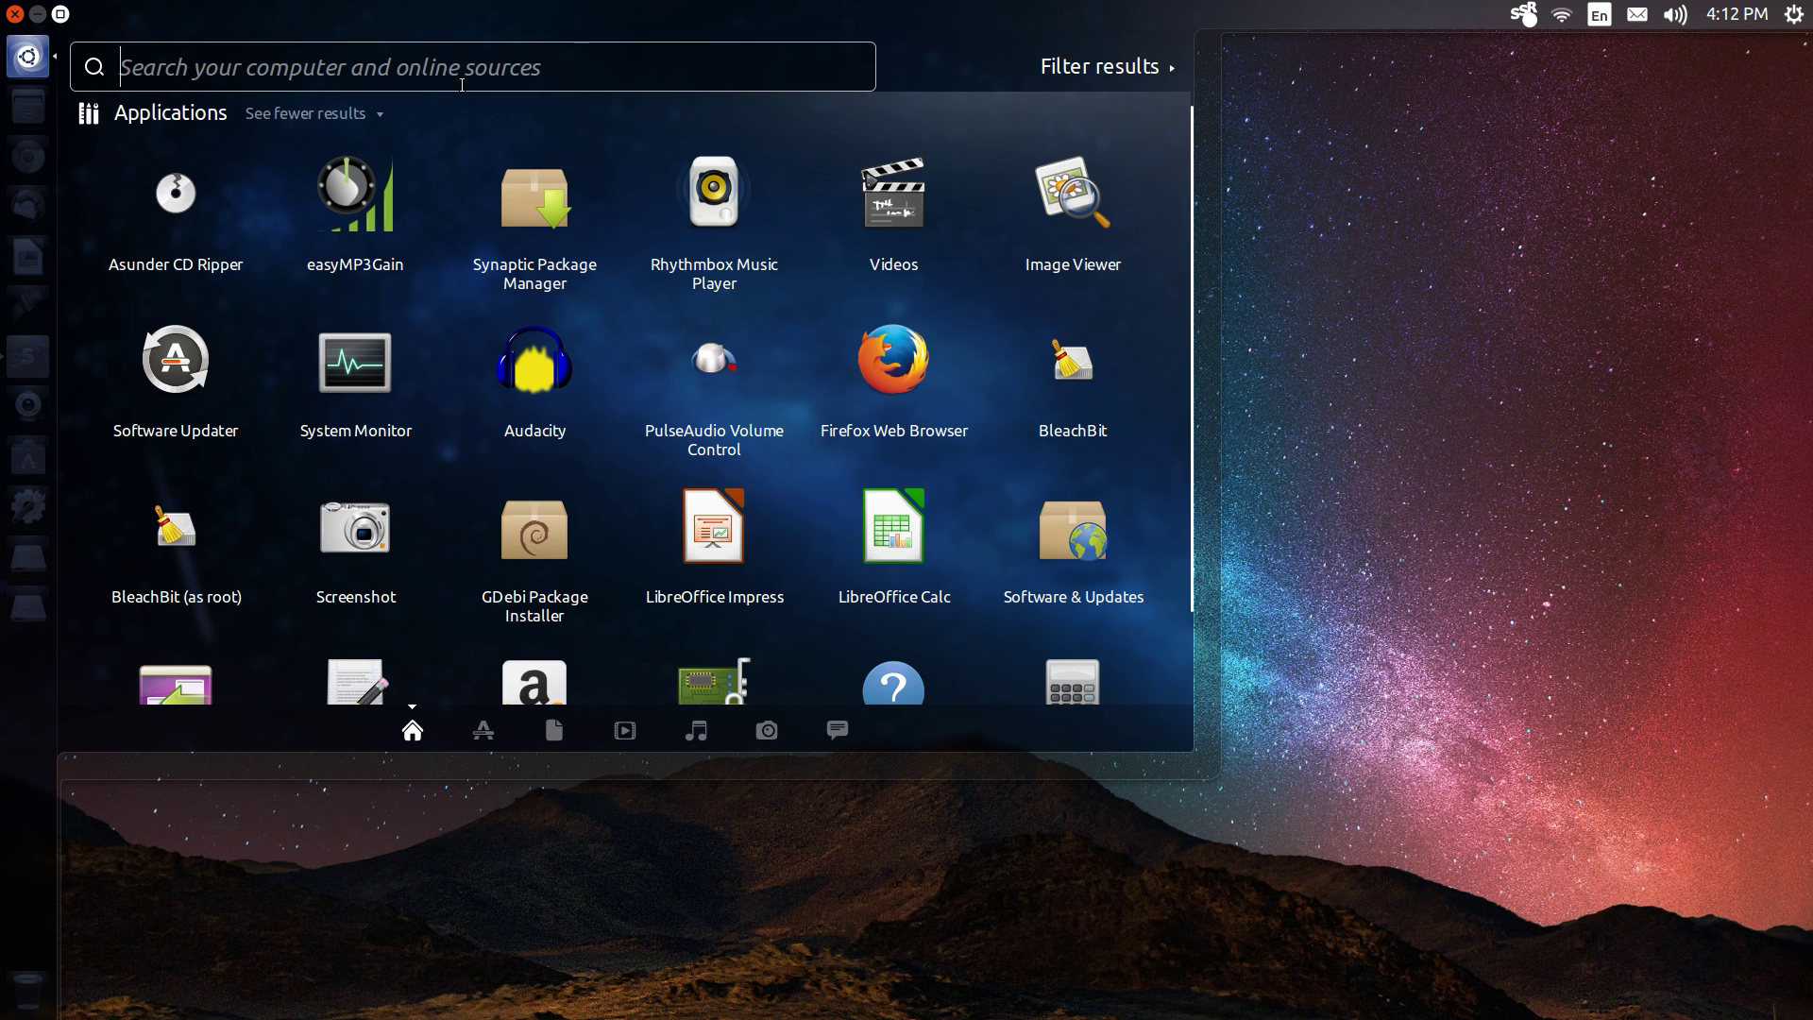
text(eas)
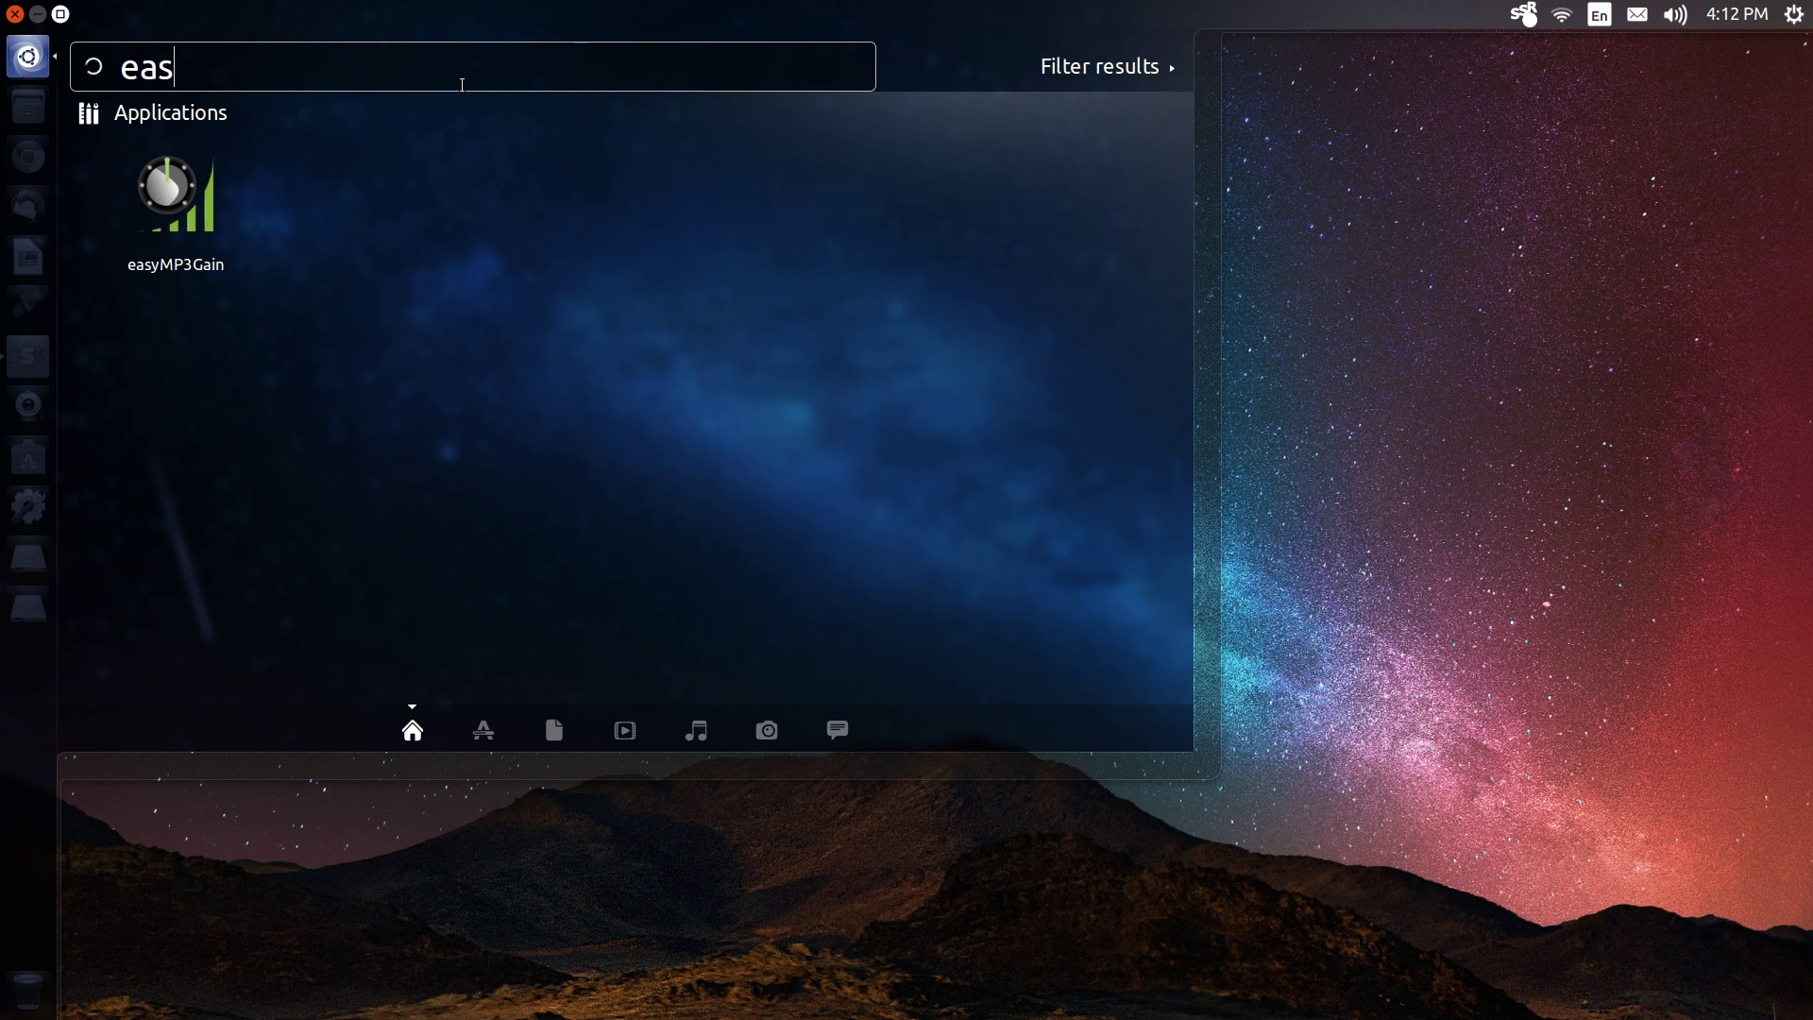
text(y)
click(177, 217)
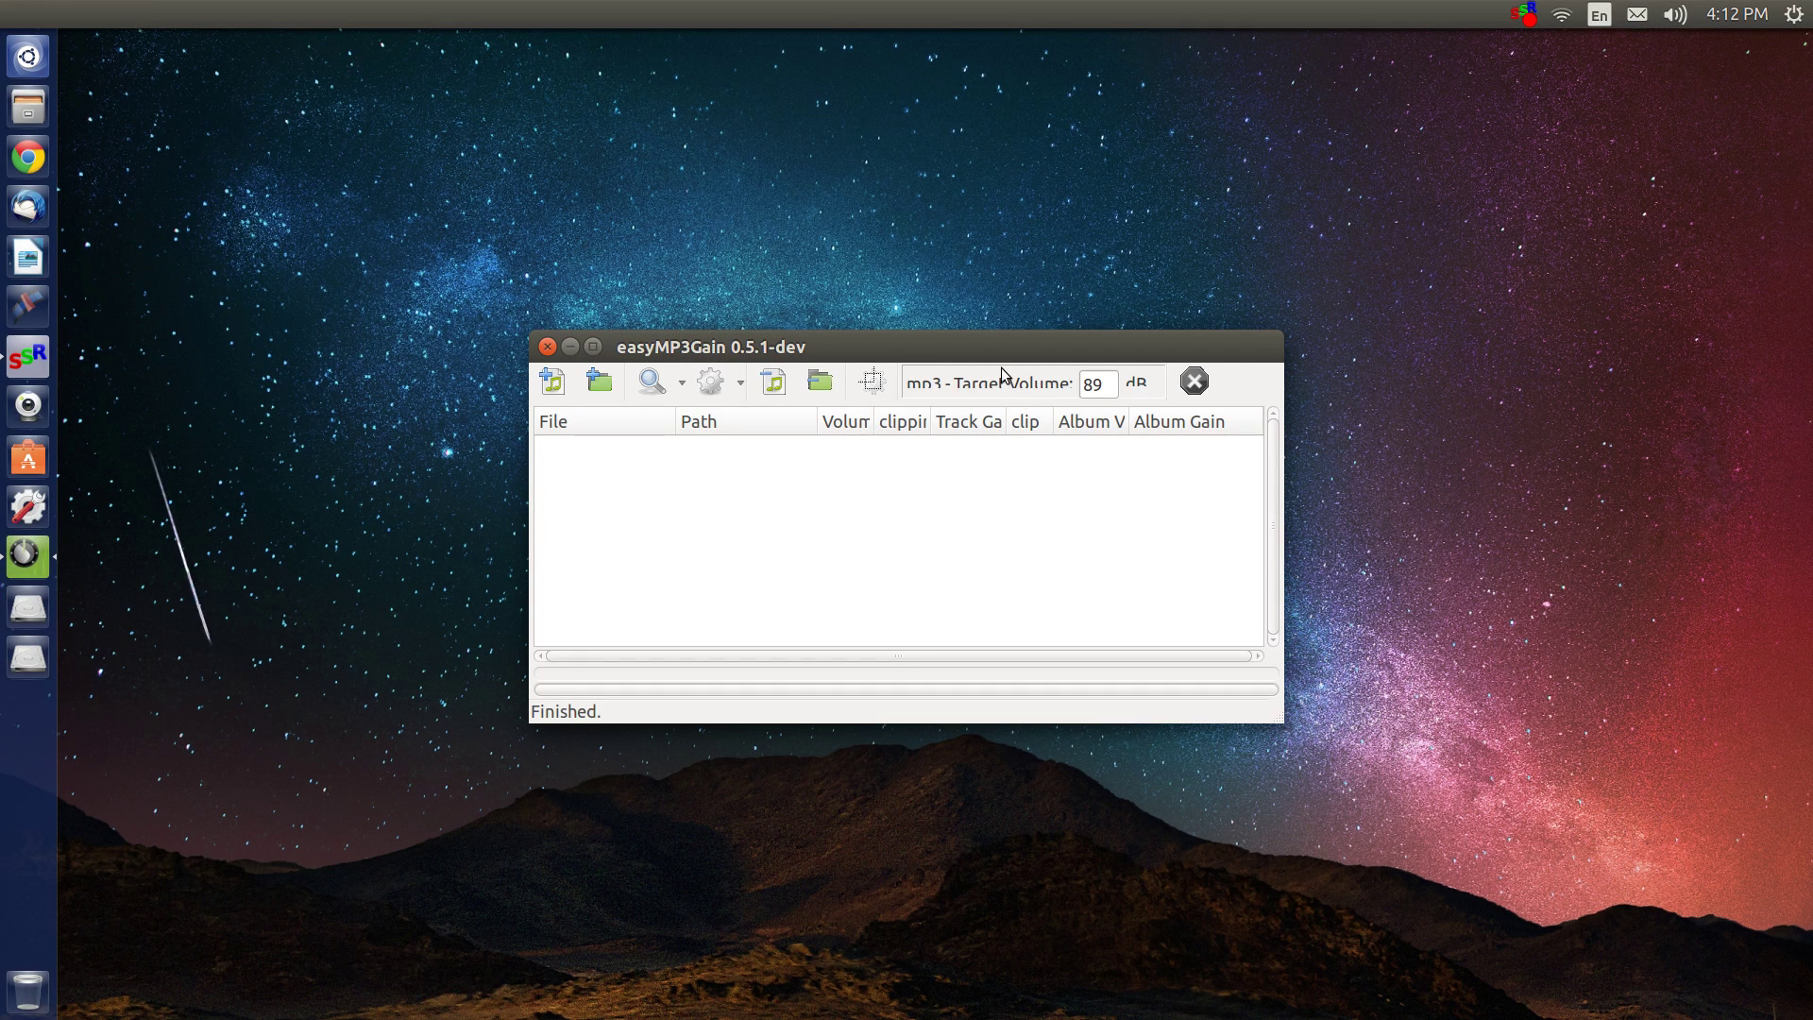
mouse_move(1003, 357)
drag(1001, 341, 978, 207)
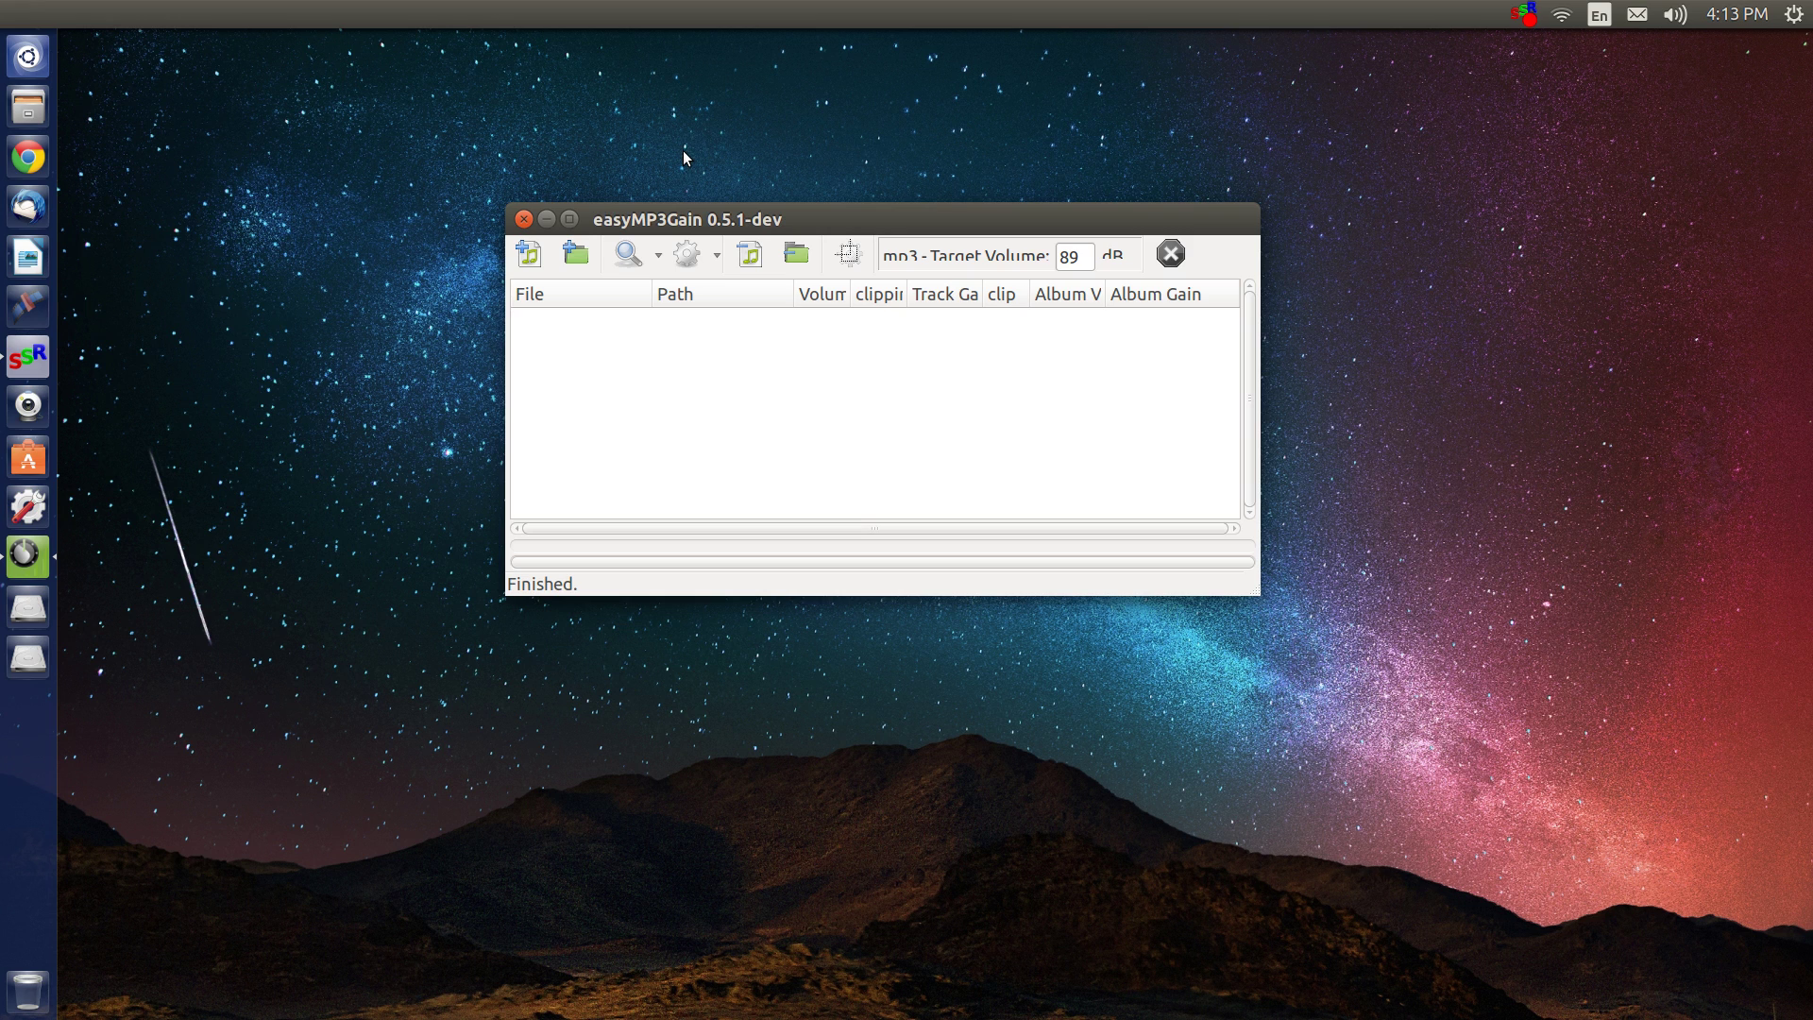
click(522, 219)
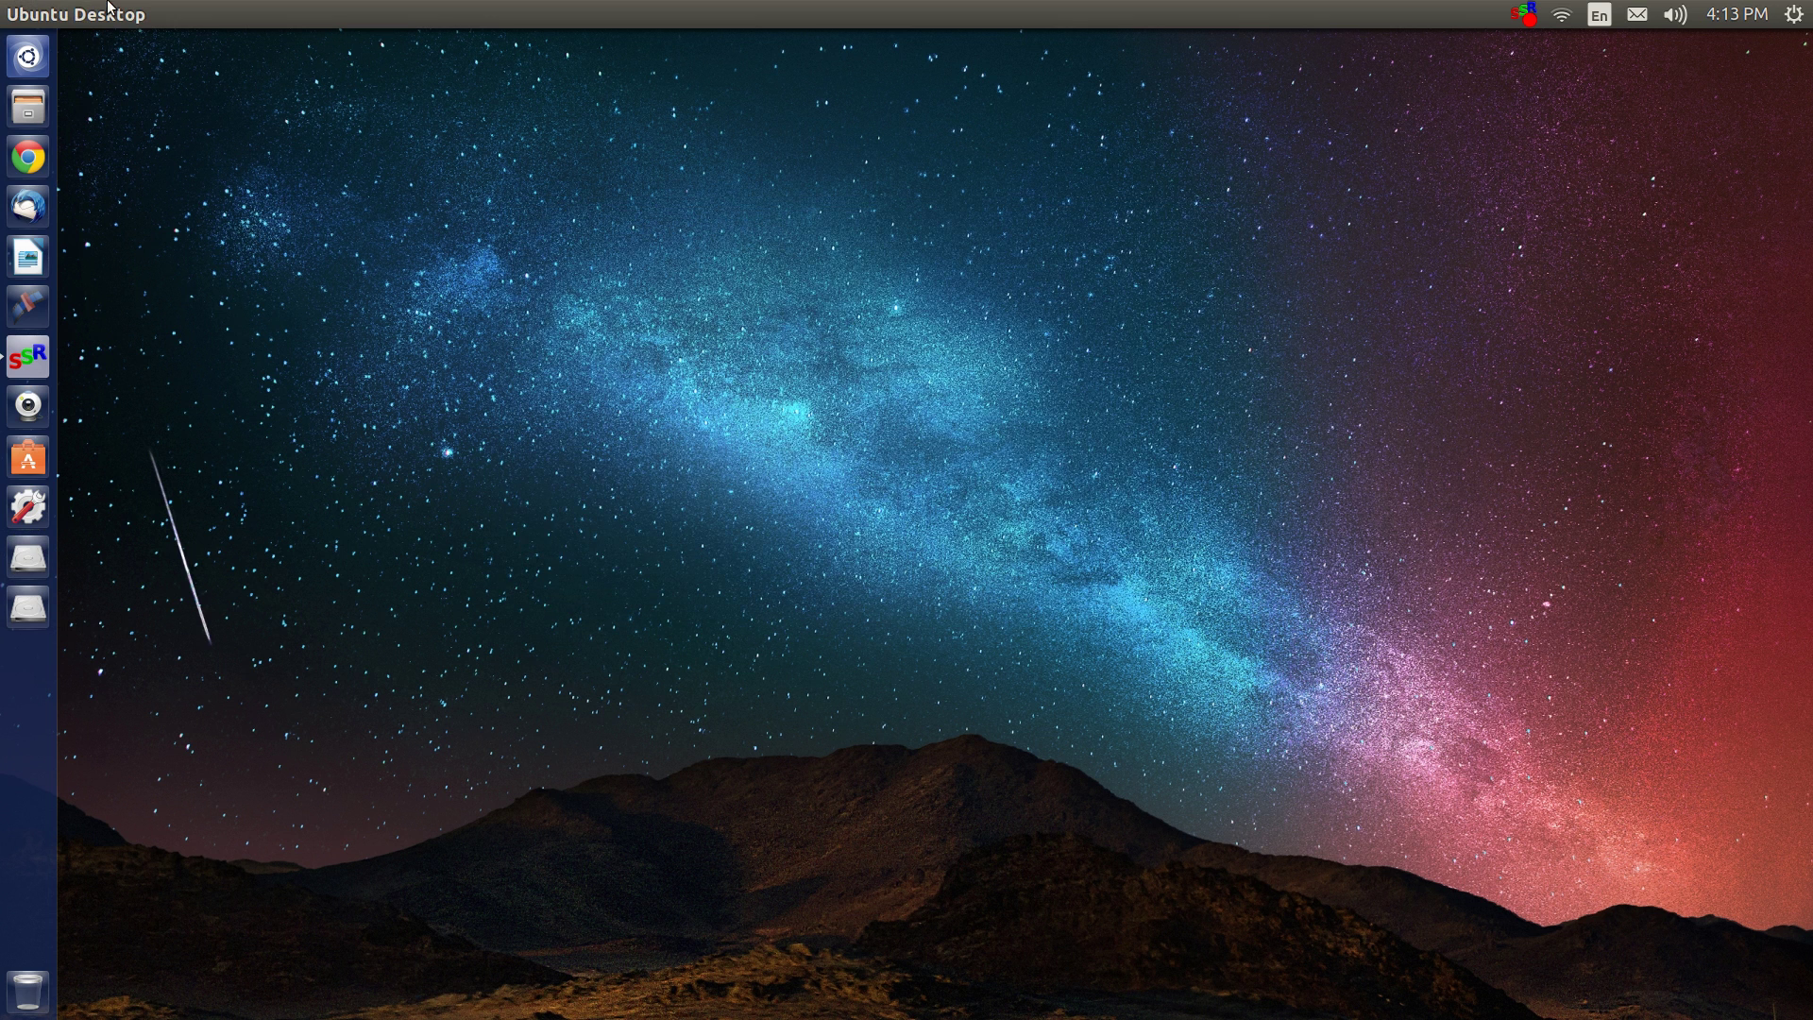
Search the installed applications for "tag", launch Audio Tag Tool, move its window nearer the middle of the desktop, and close it.
click(28, 57)
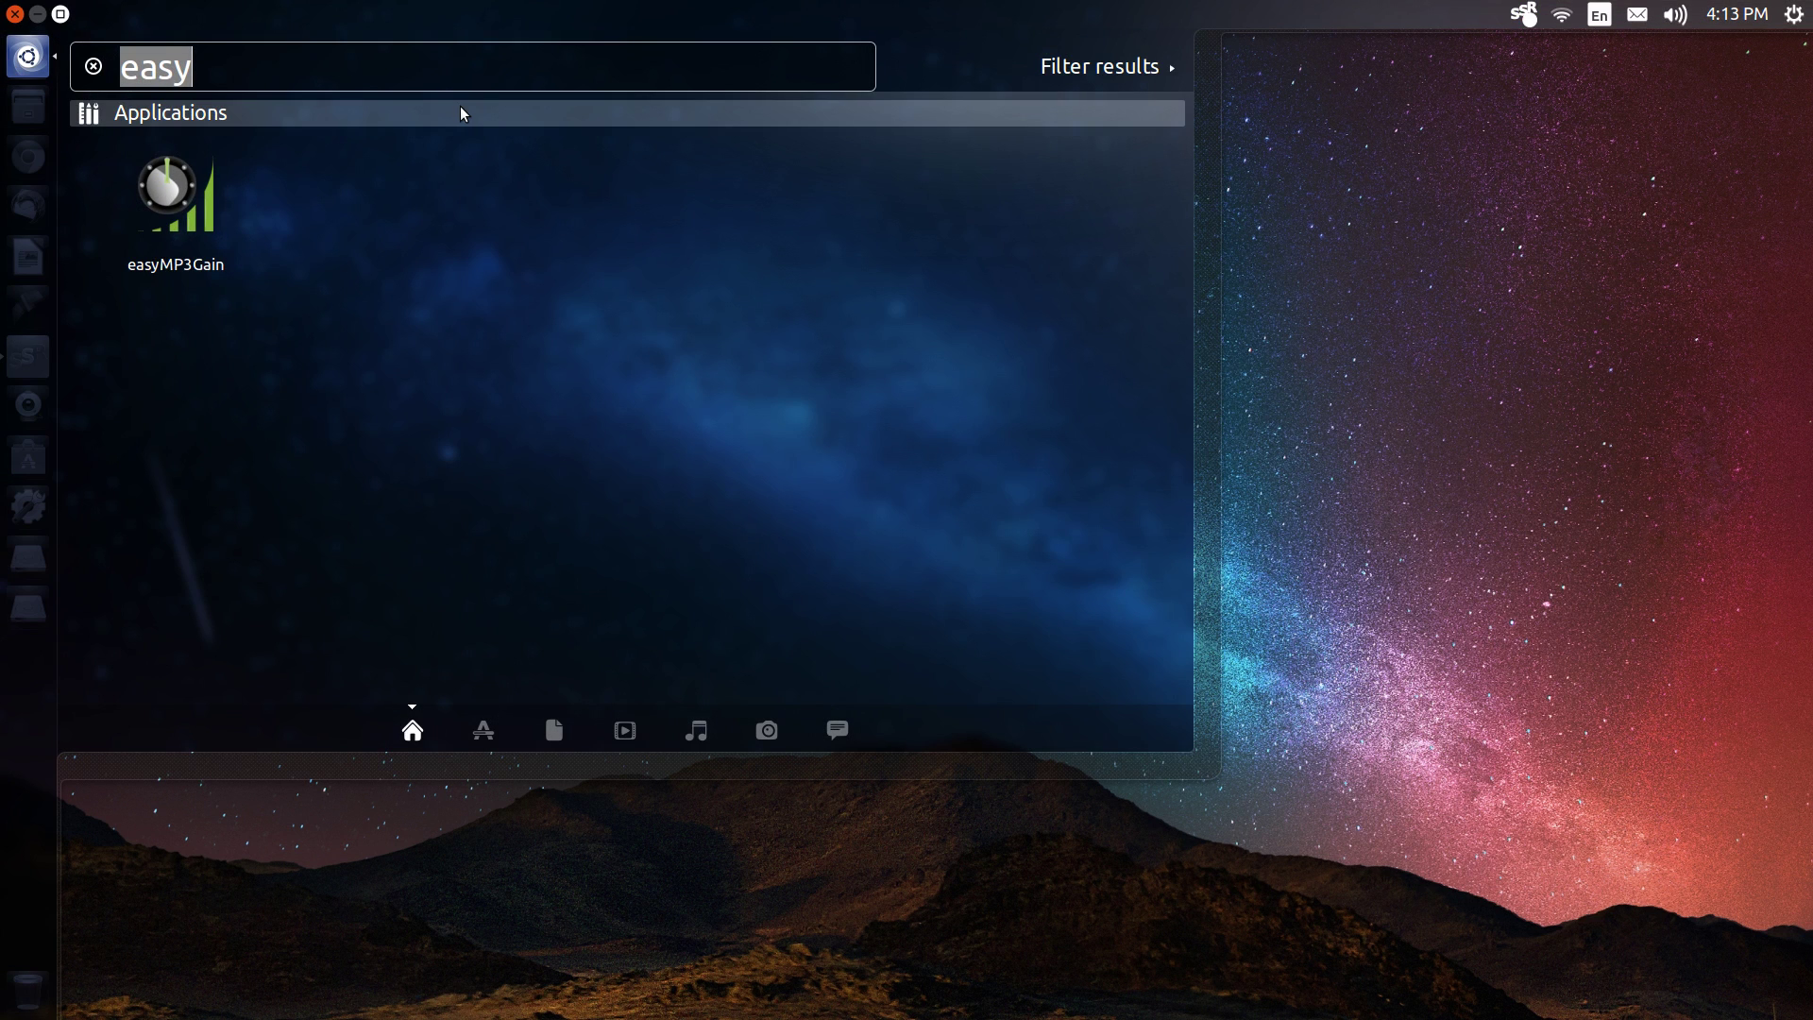
text(tag)
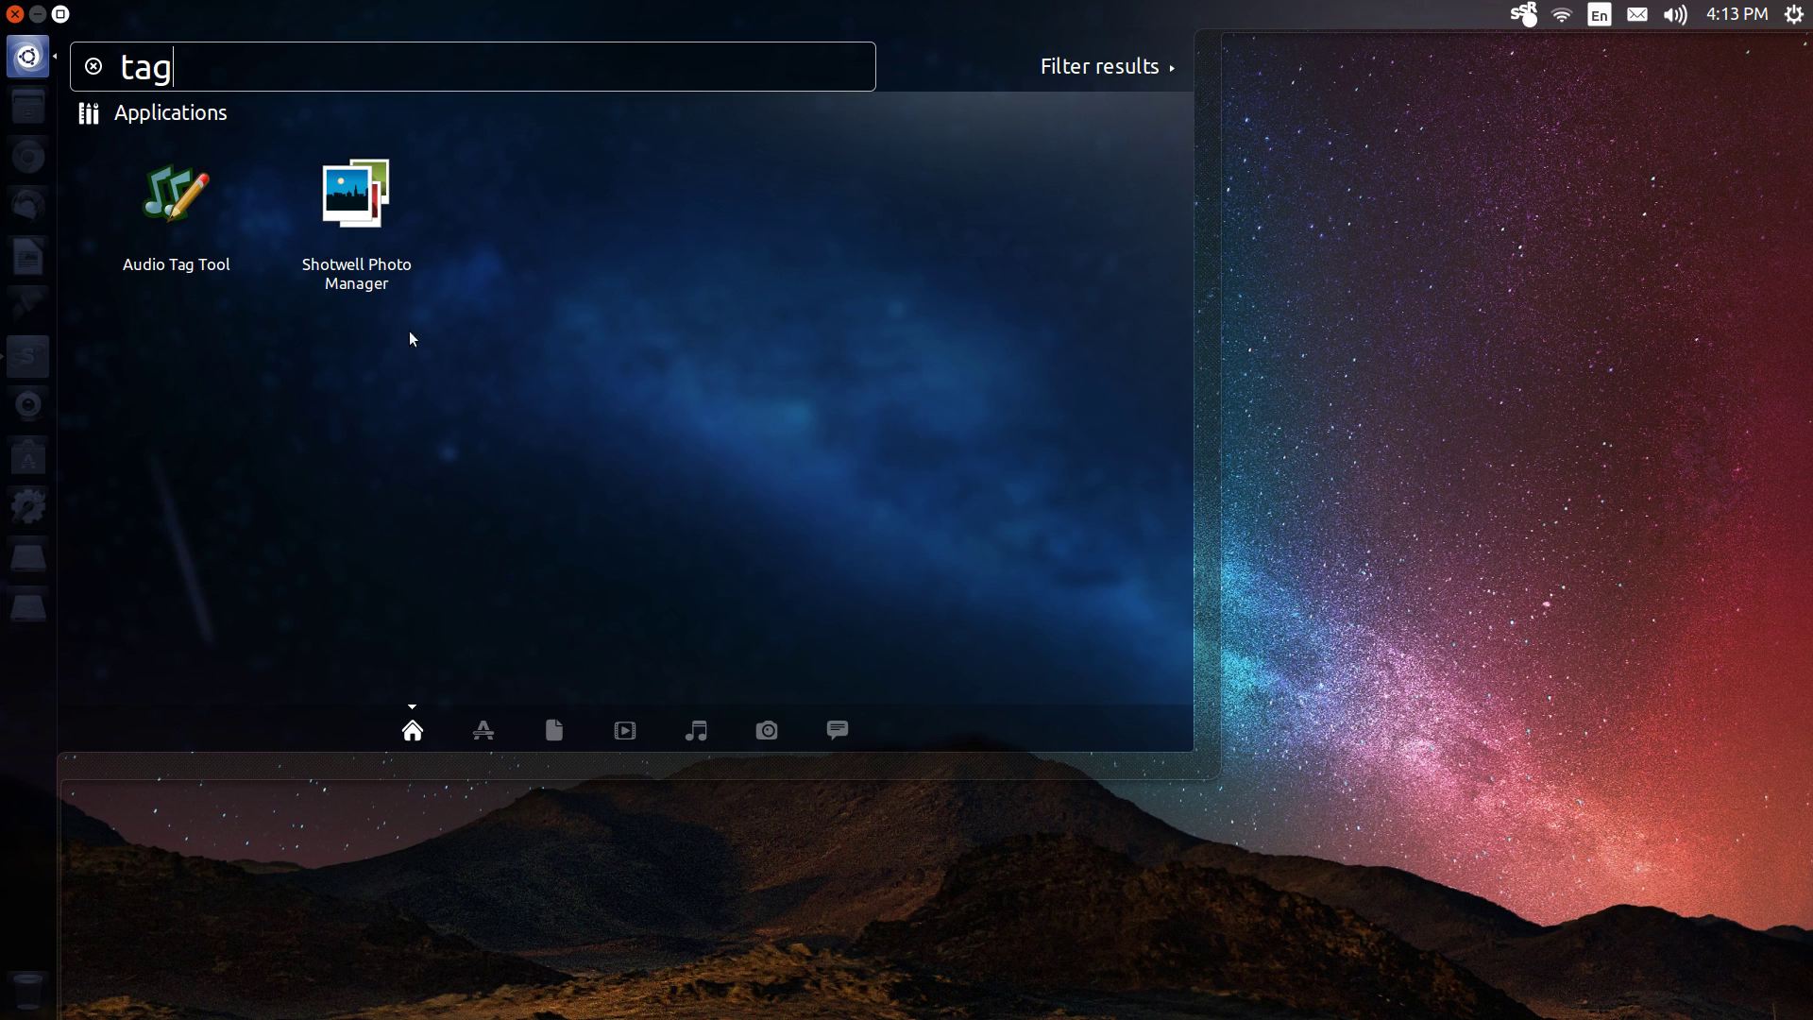
click(176, 219)
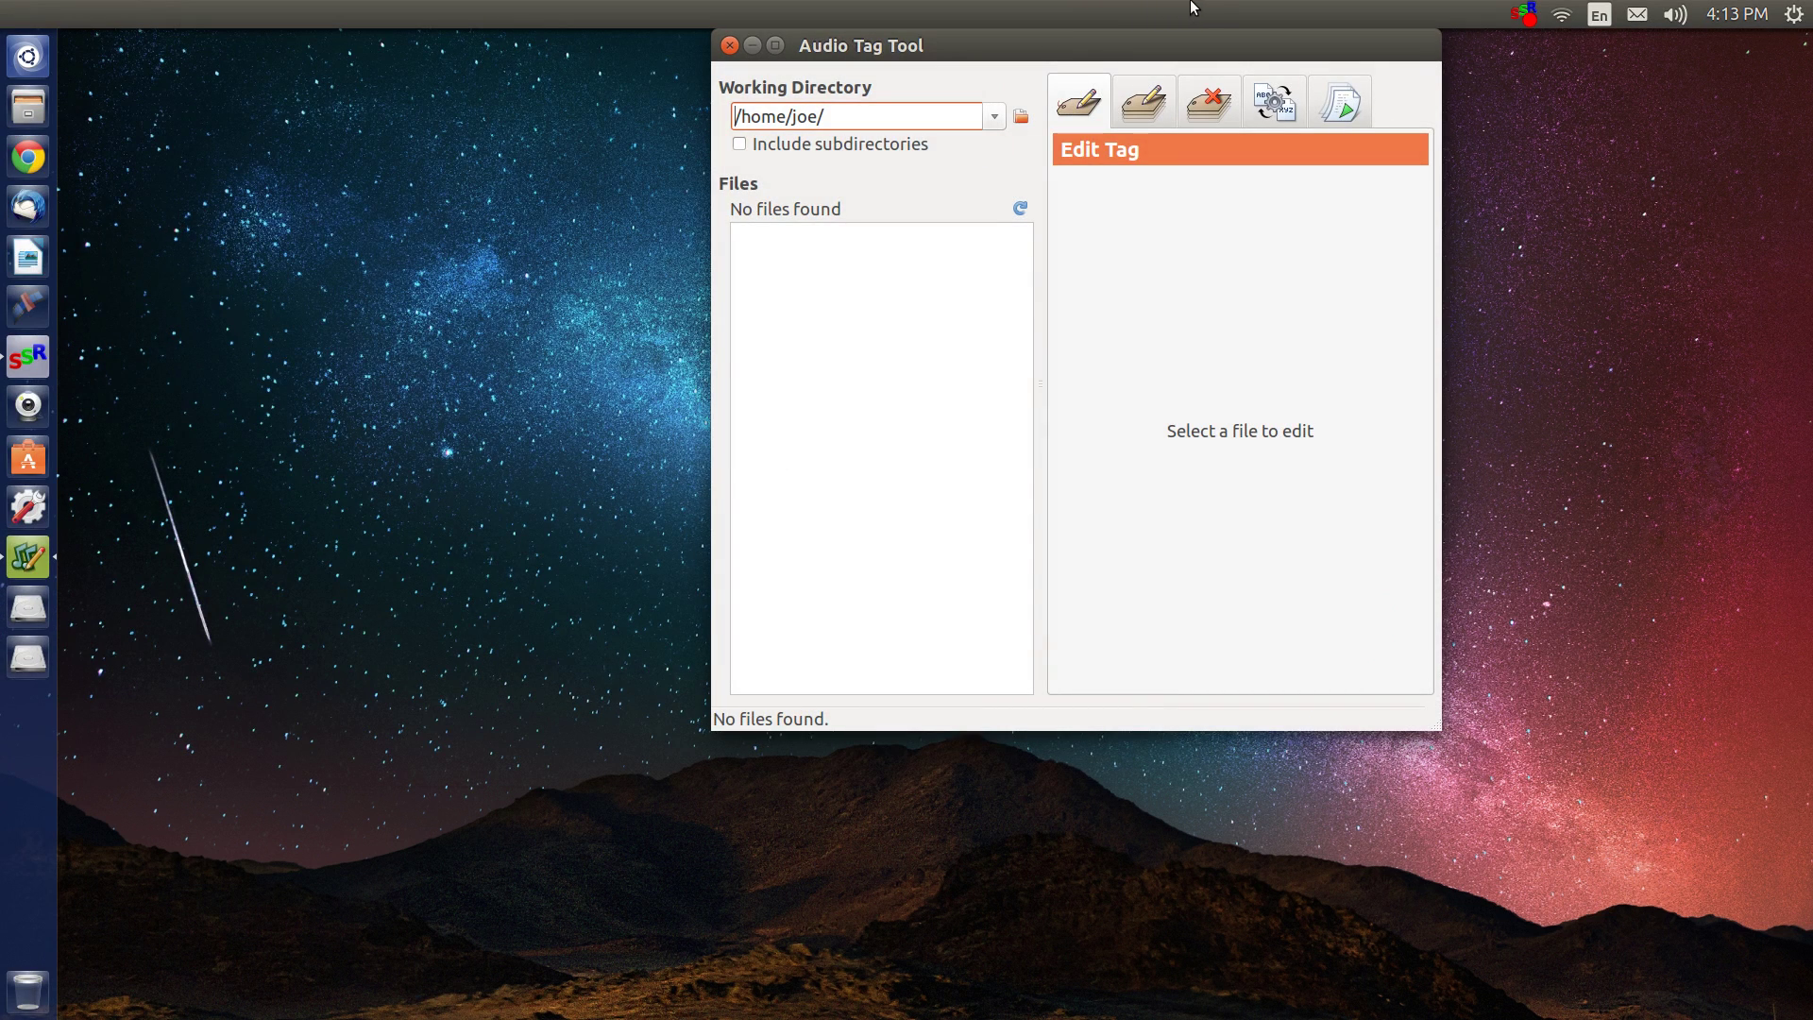
drag(1182, 42, 859, 196)
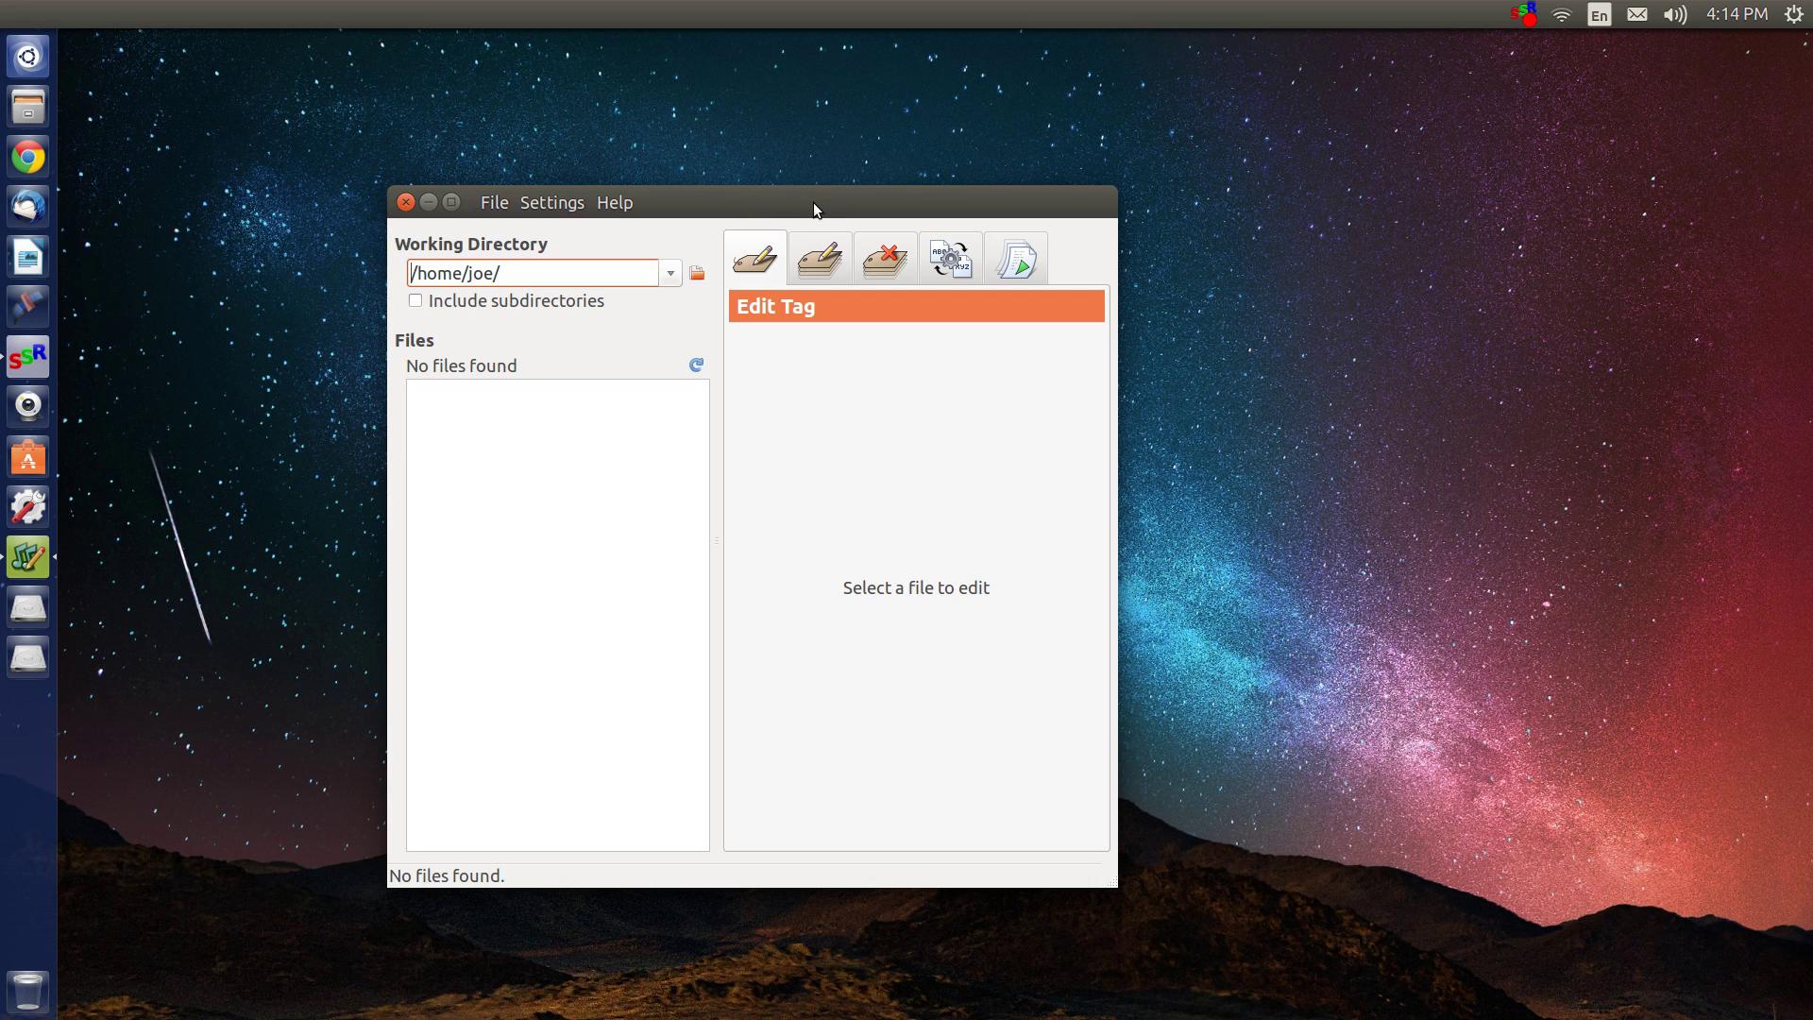
drag(813, 202, 870, 82)
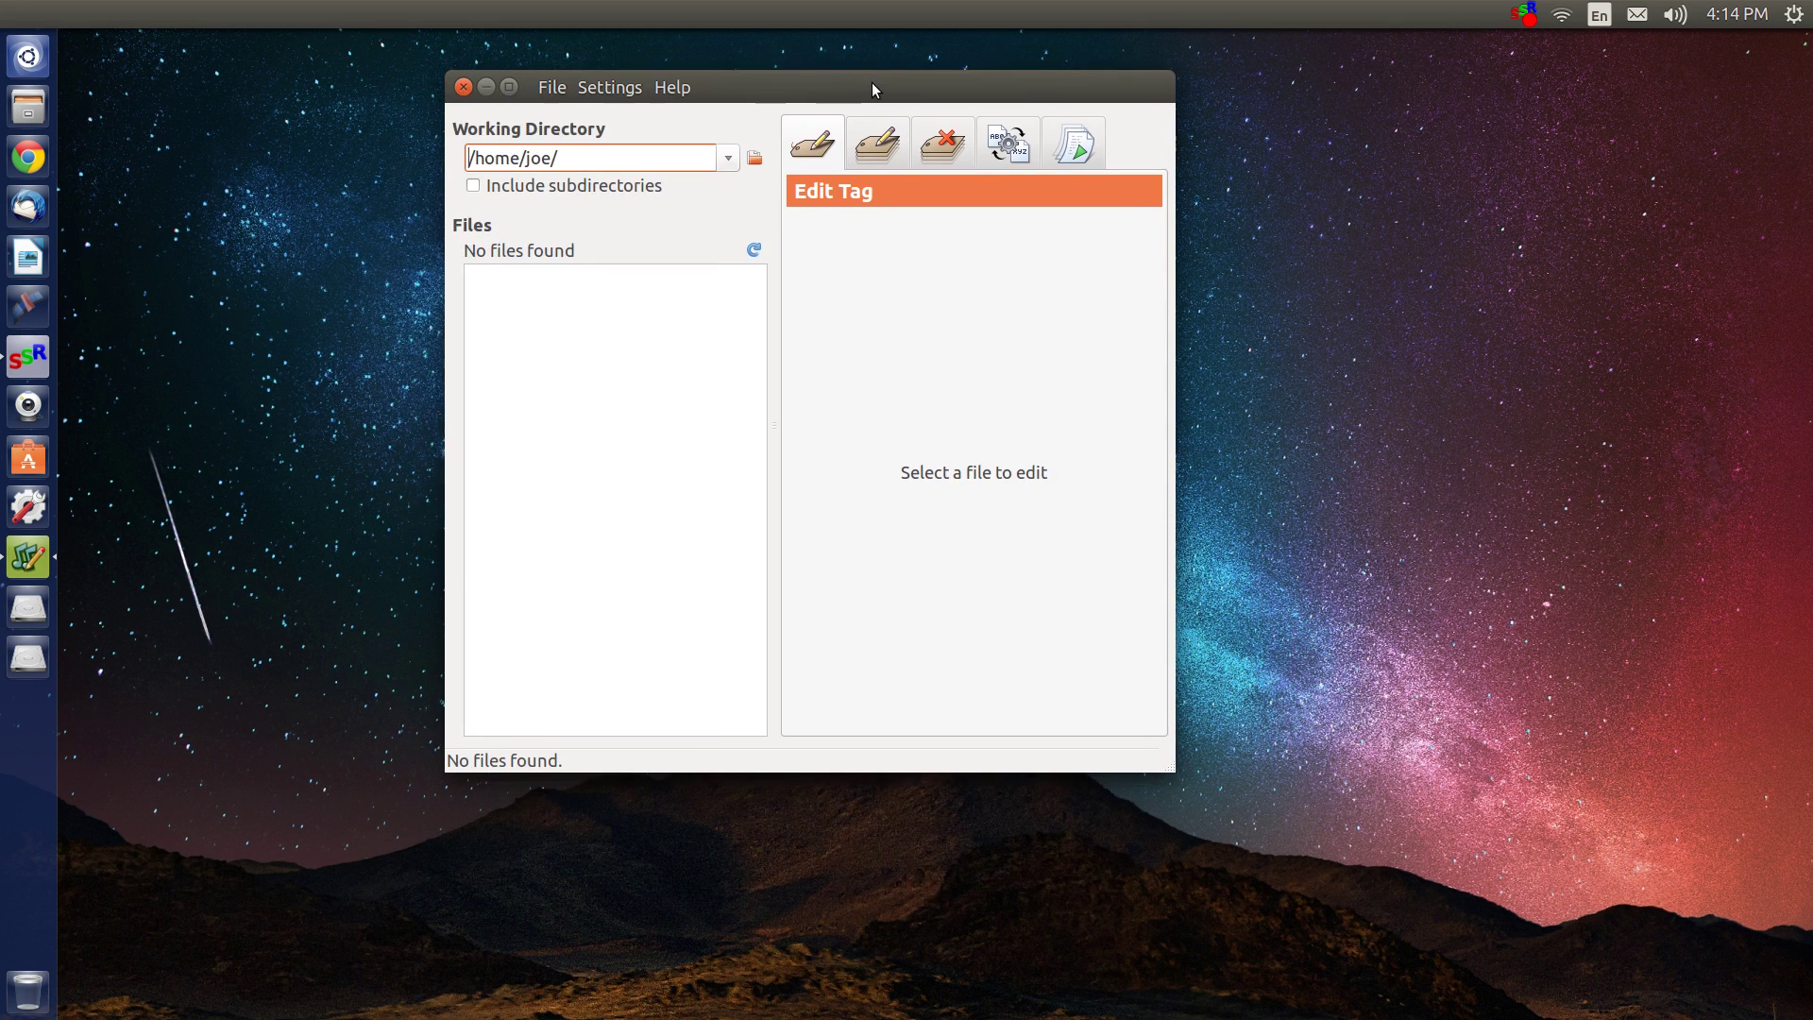
click(462, 87)
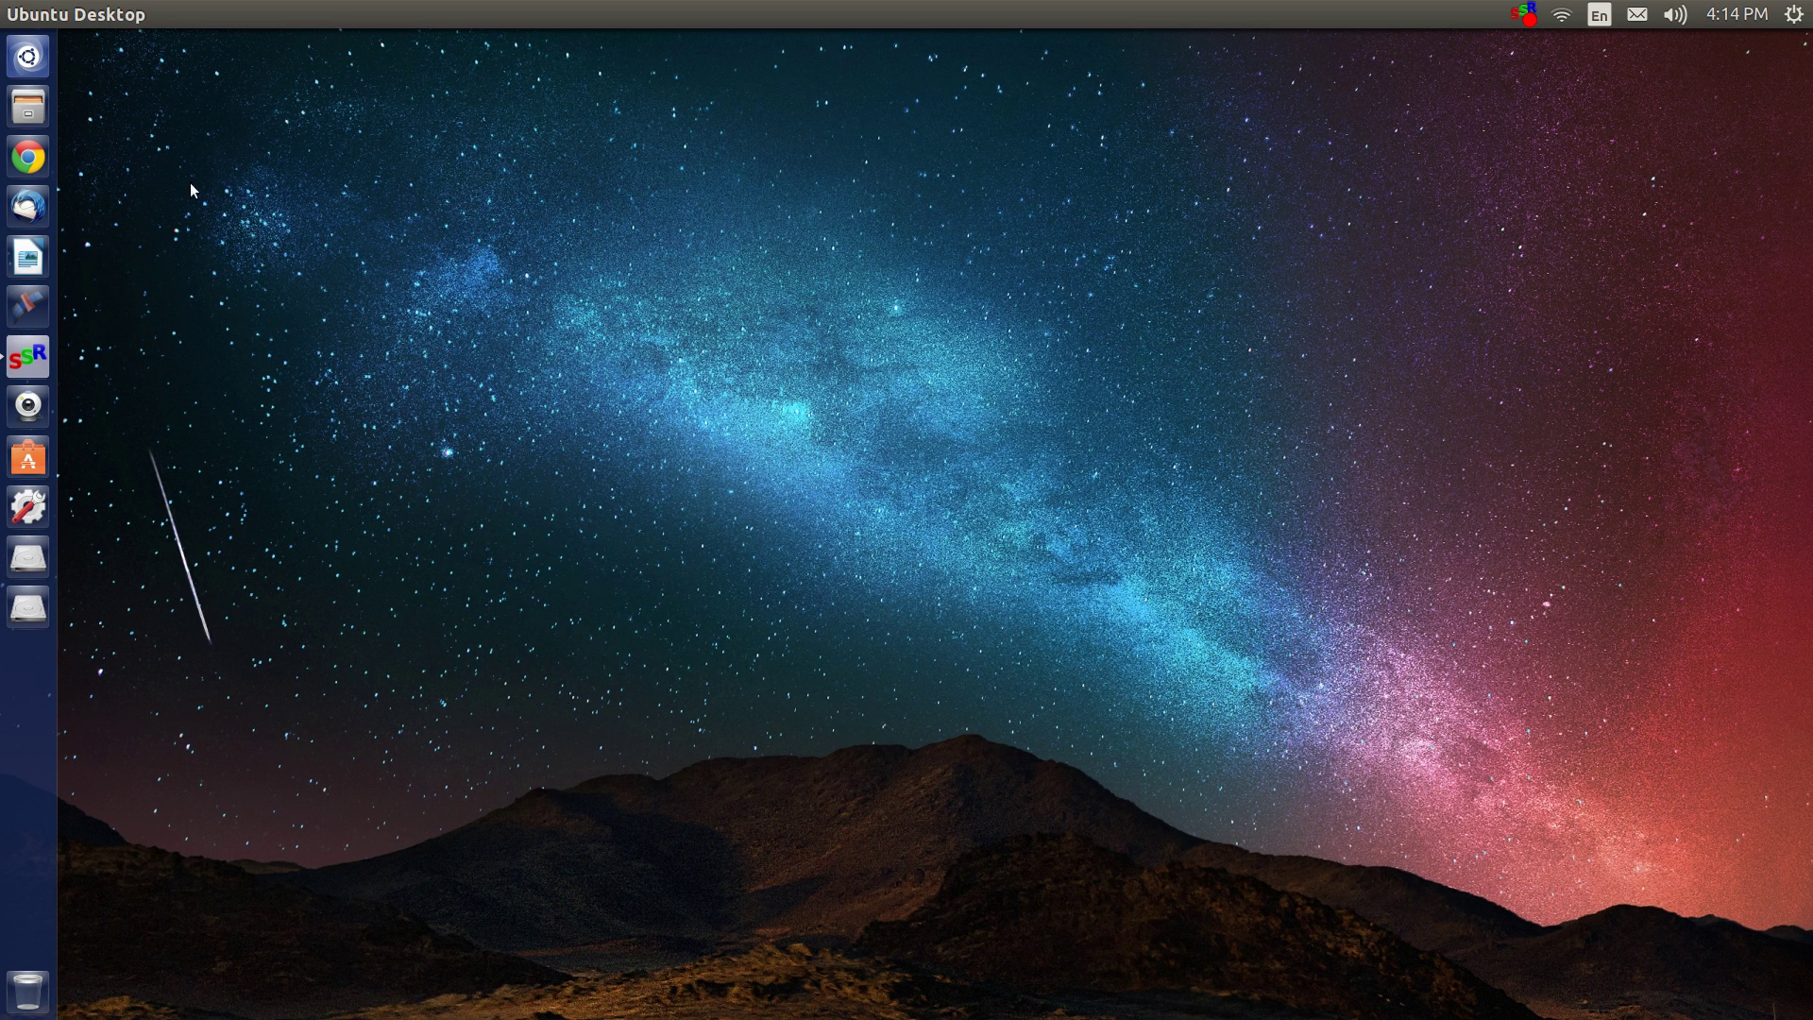
Search for "audacity", launch Audacity, dismiss its welcome message, move the window nearer the middle of the desktop, and close it.
click(37, 60)
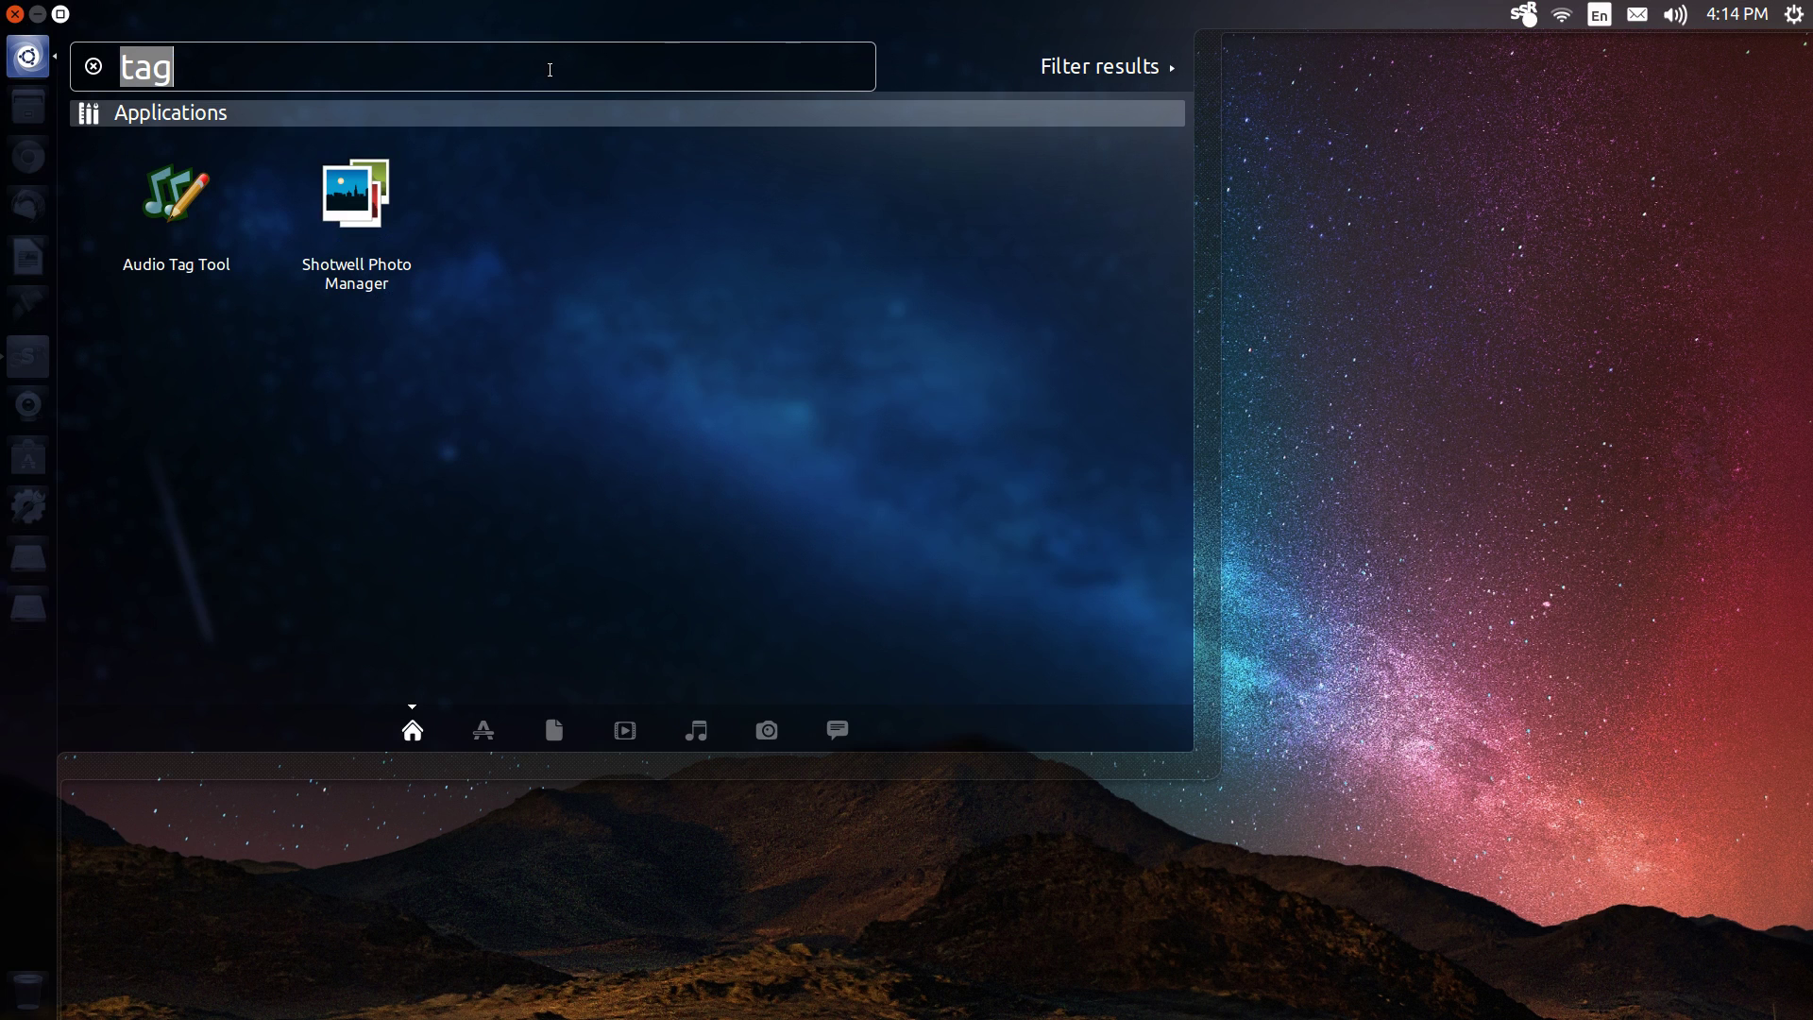
text(a)
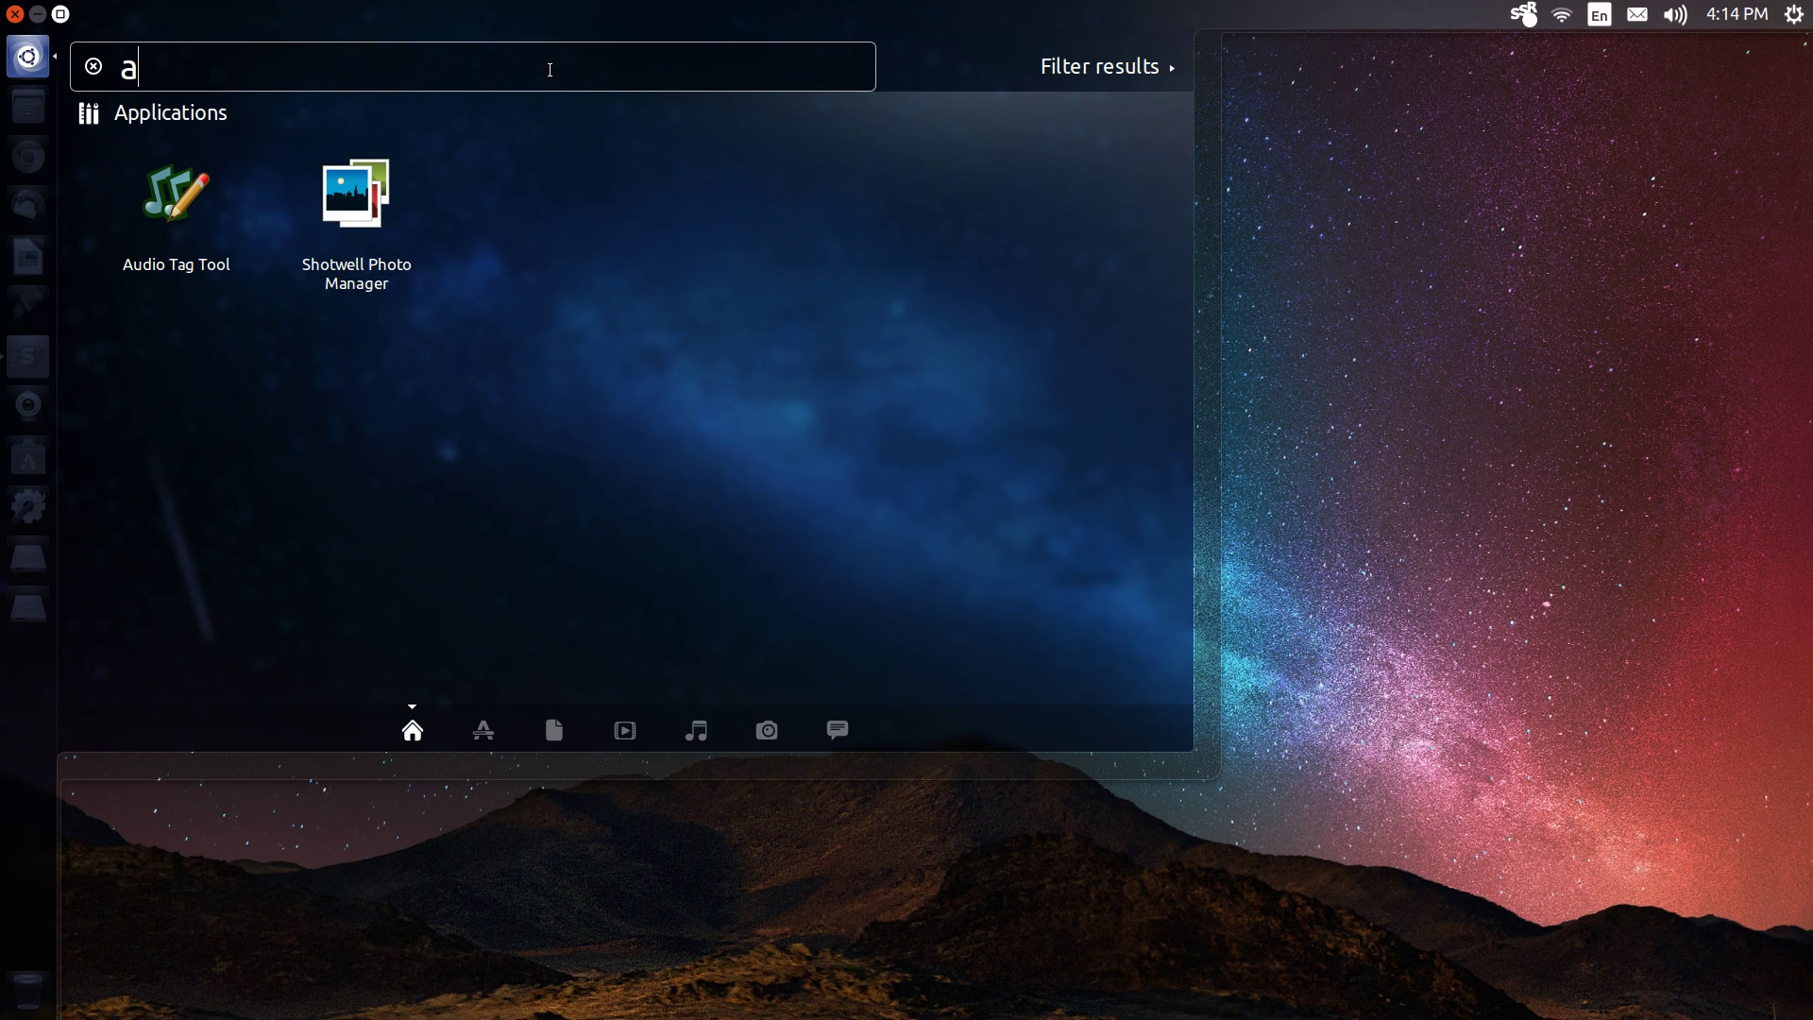
text(udacity)
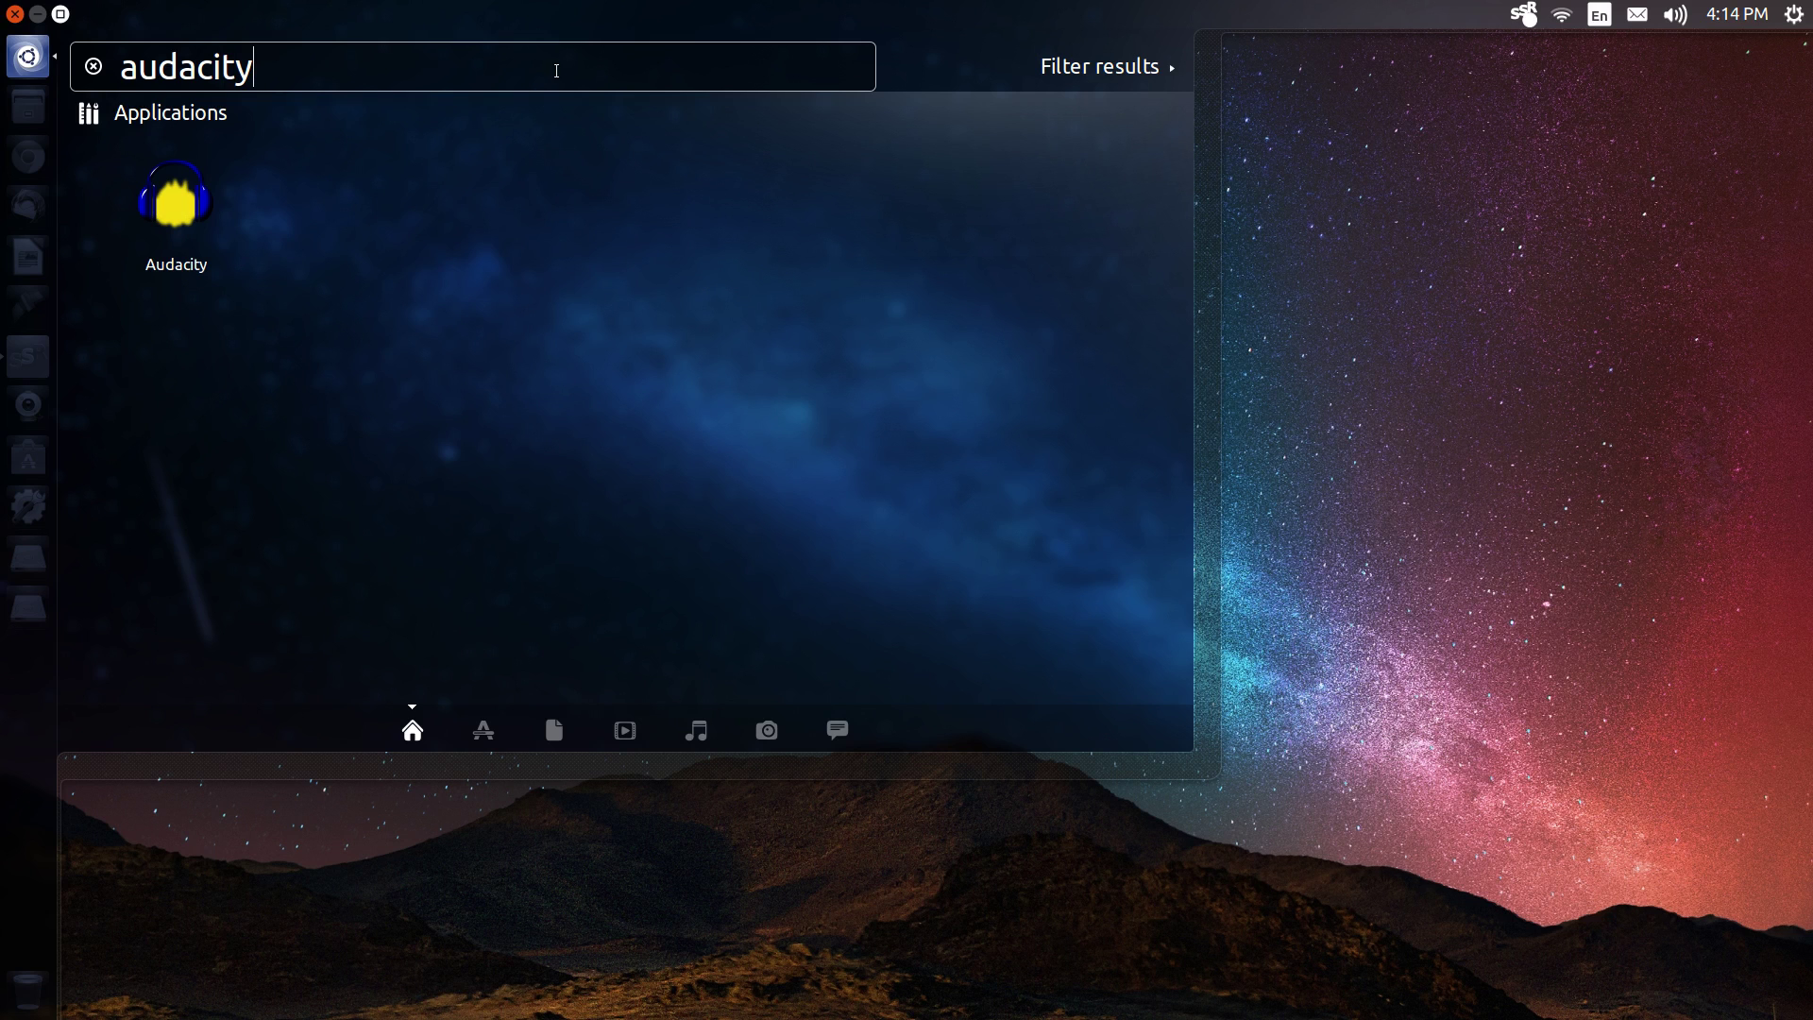
click(191, 249)
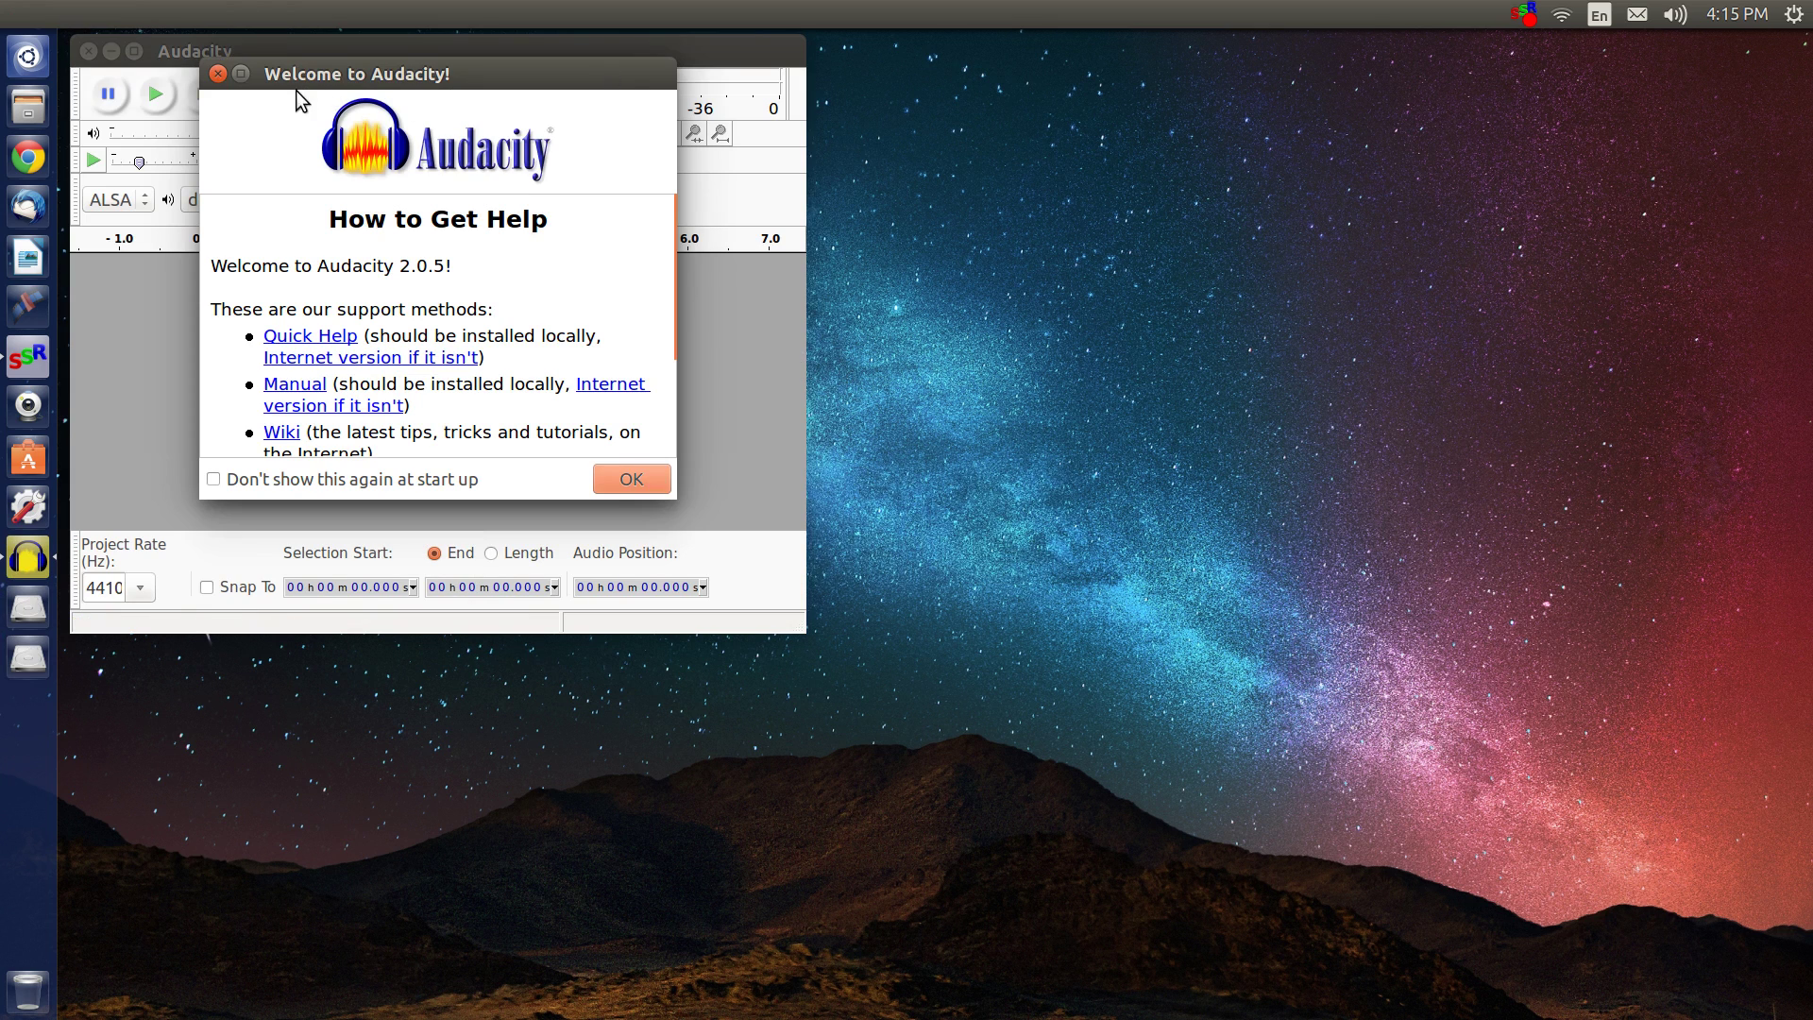
click(217, 75)
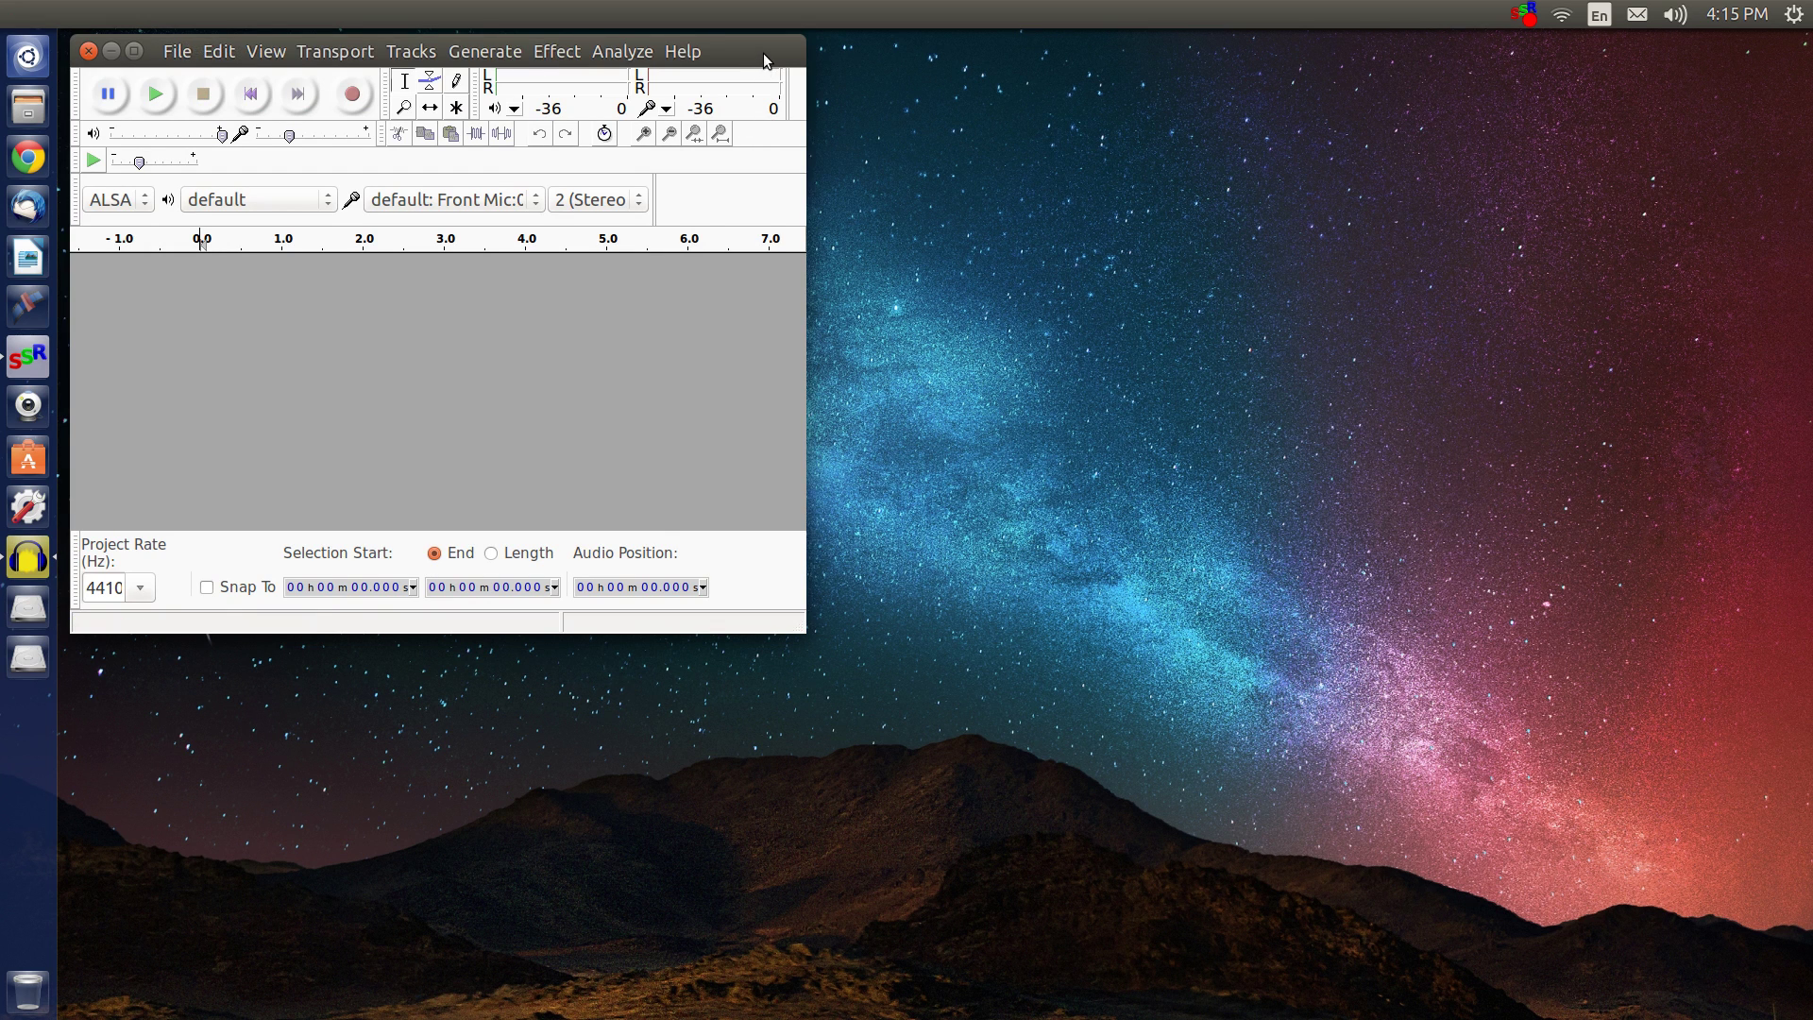
drag(763, 53, 1218, 137)
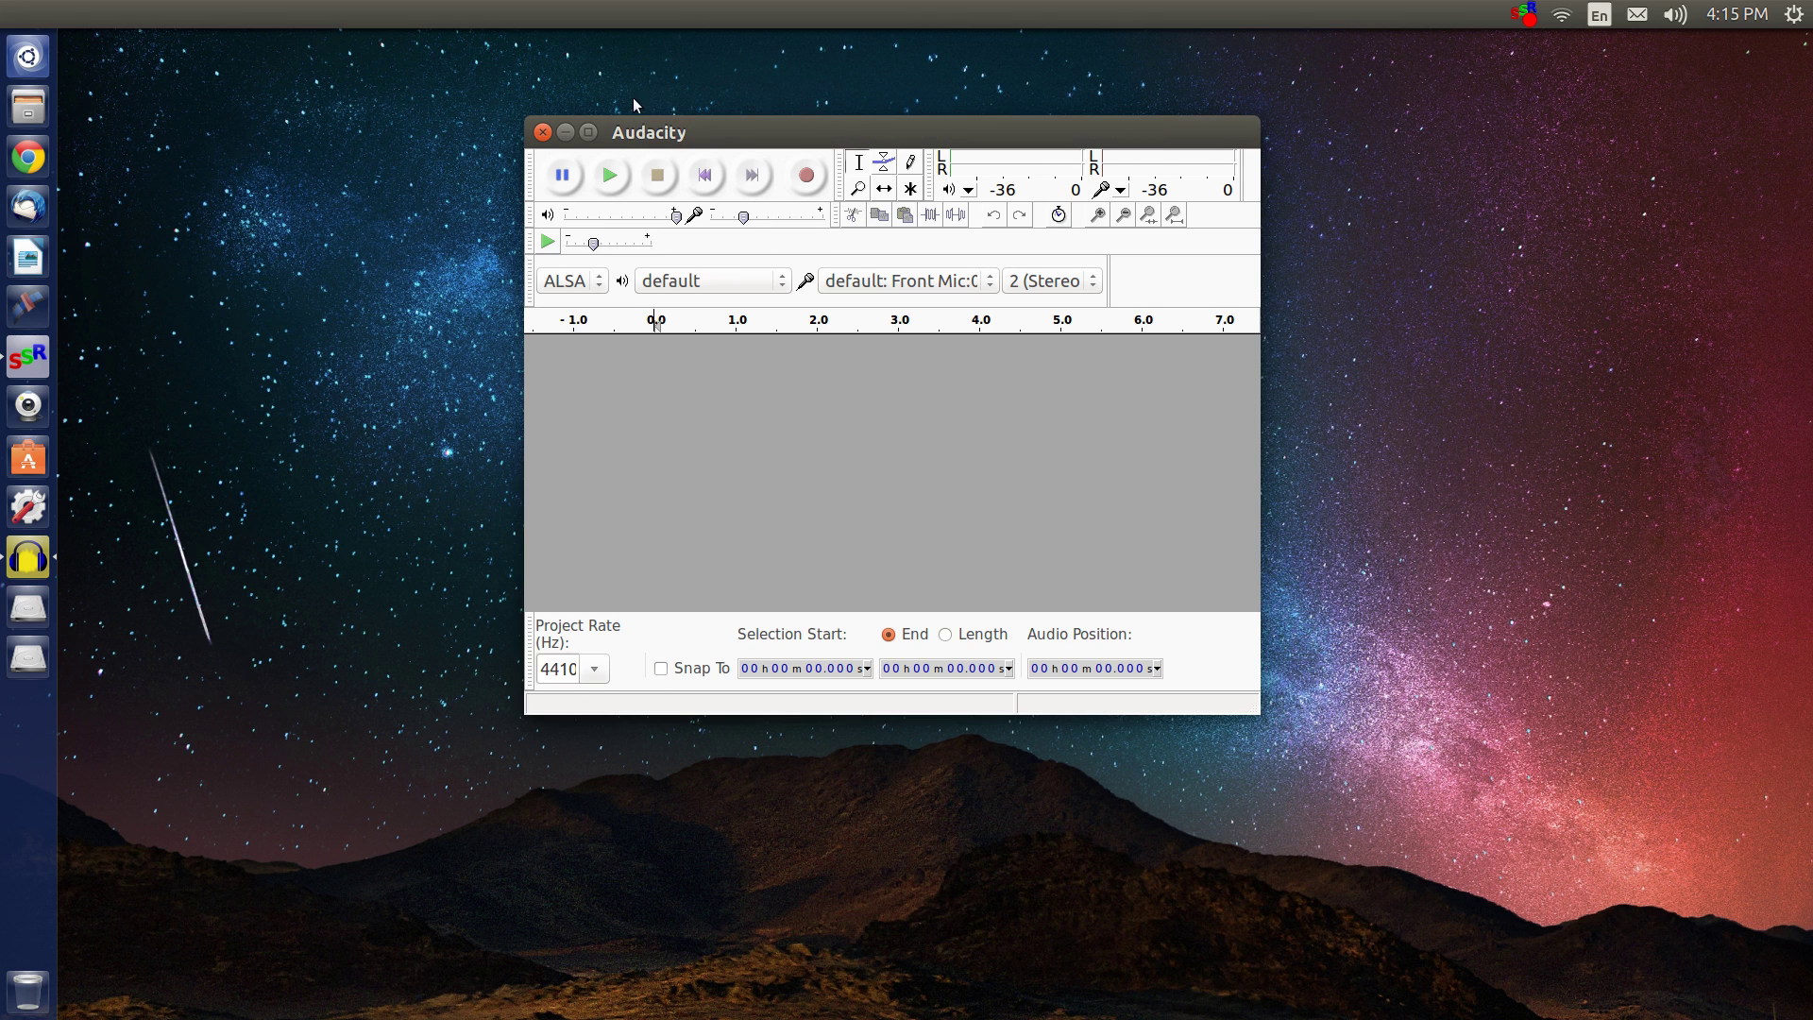
click(541, 132)
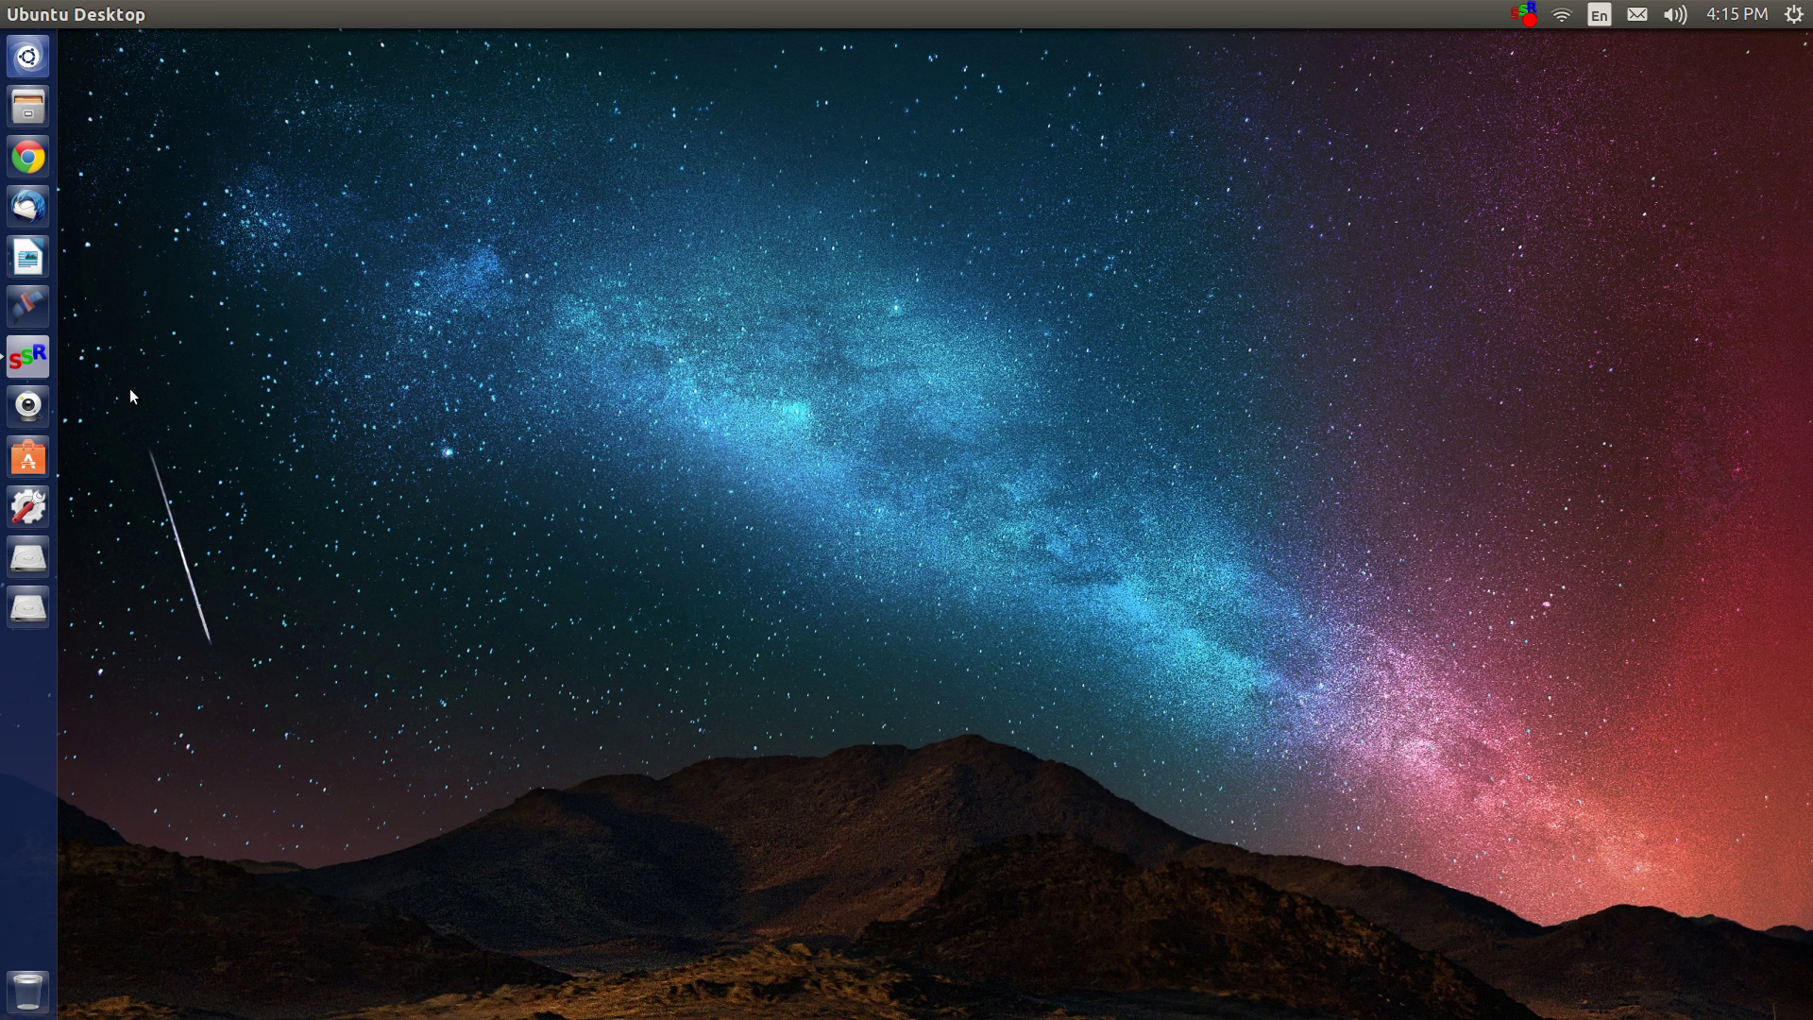
Launch the GUVCViewer webcam application and move its video window up so the whole picture fits on the desktop.
click(34, 416)
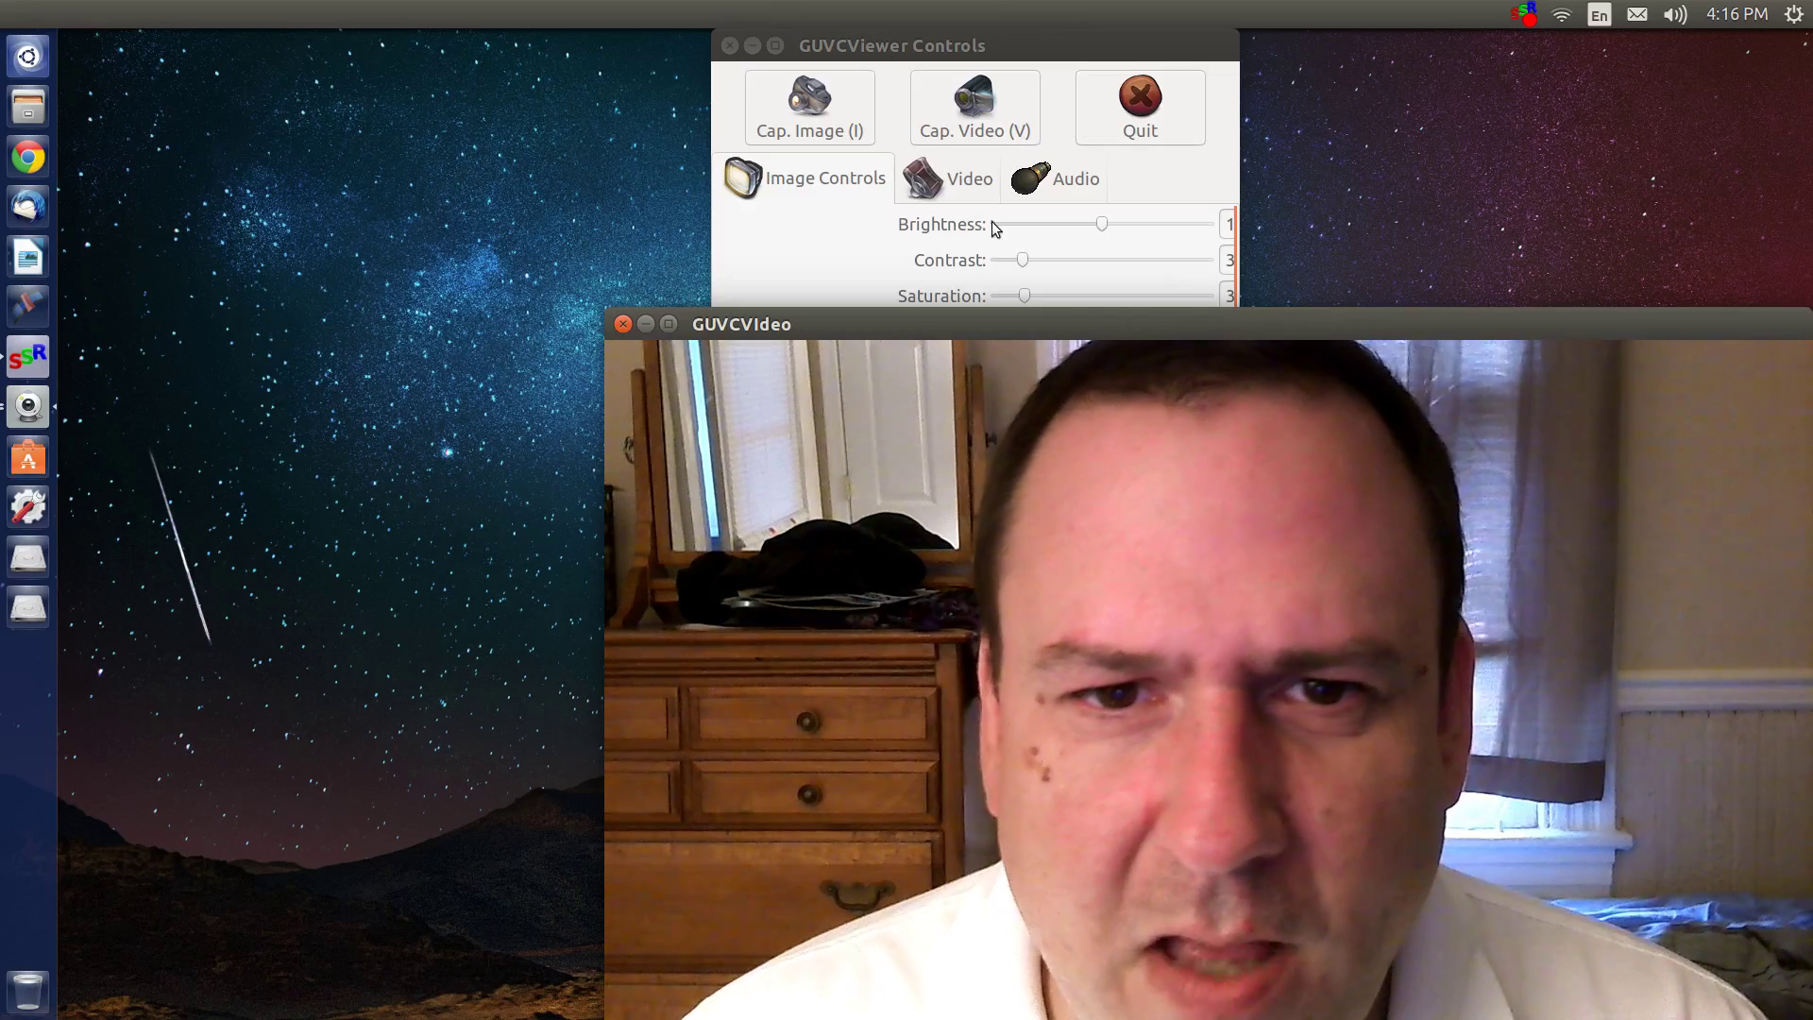
drag(1351, 317, 993, 37)
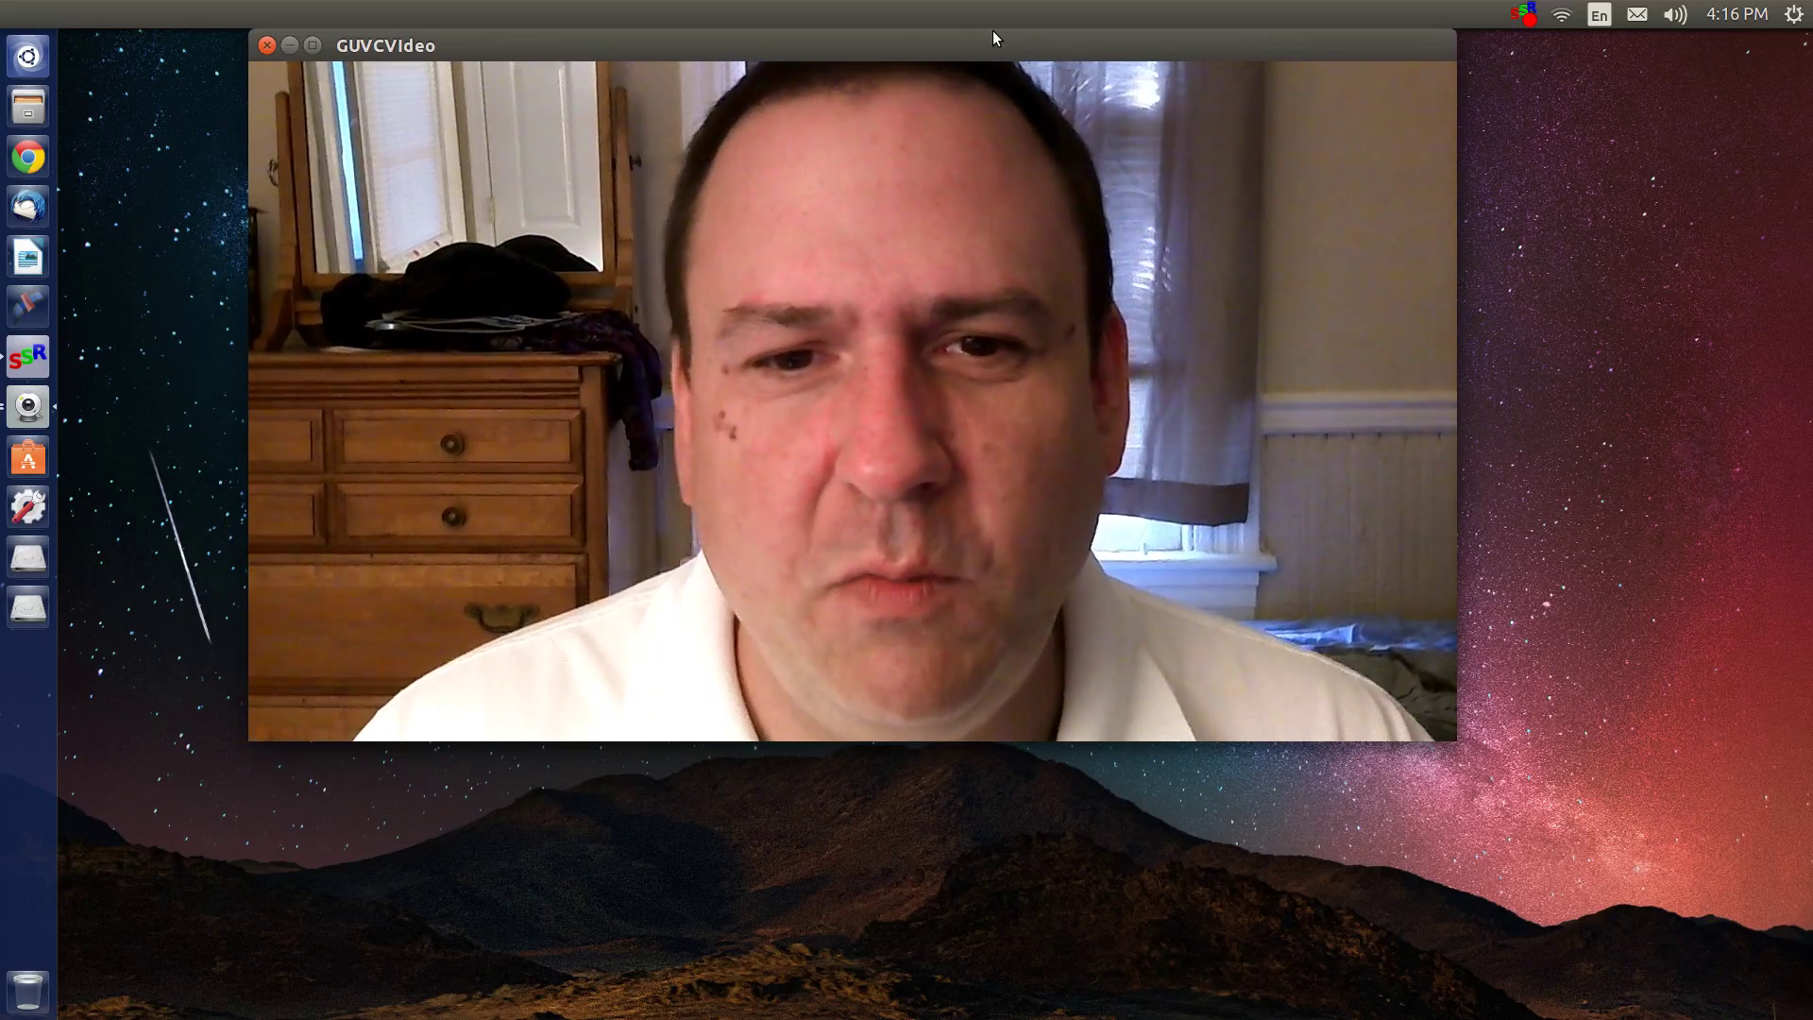